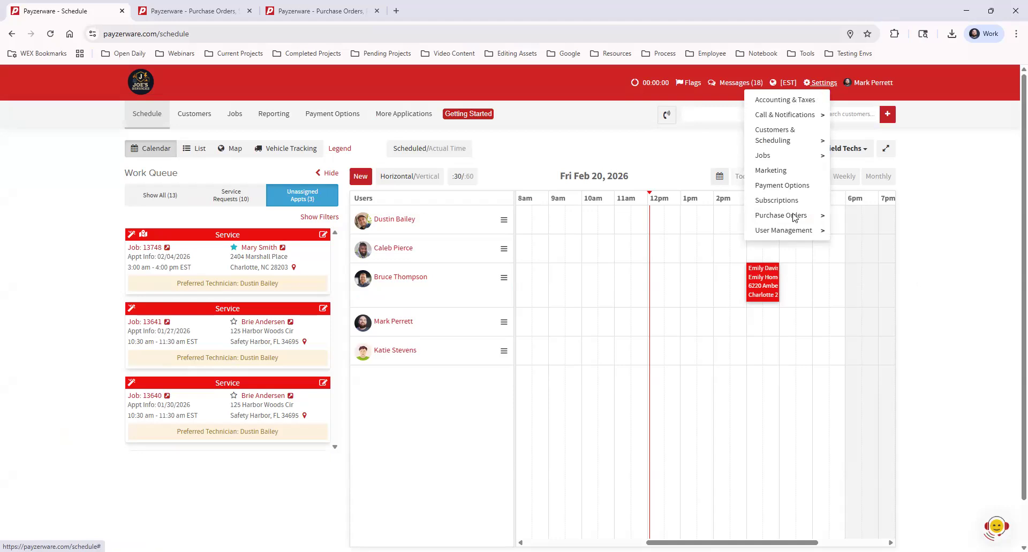
Step: Open the Manage Suppliers list under the purchase order settings
mouse_move(797, 215)
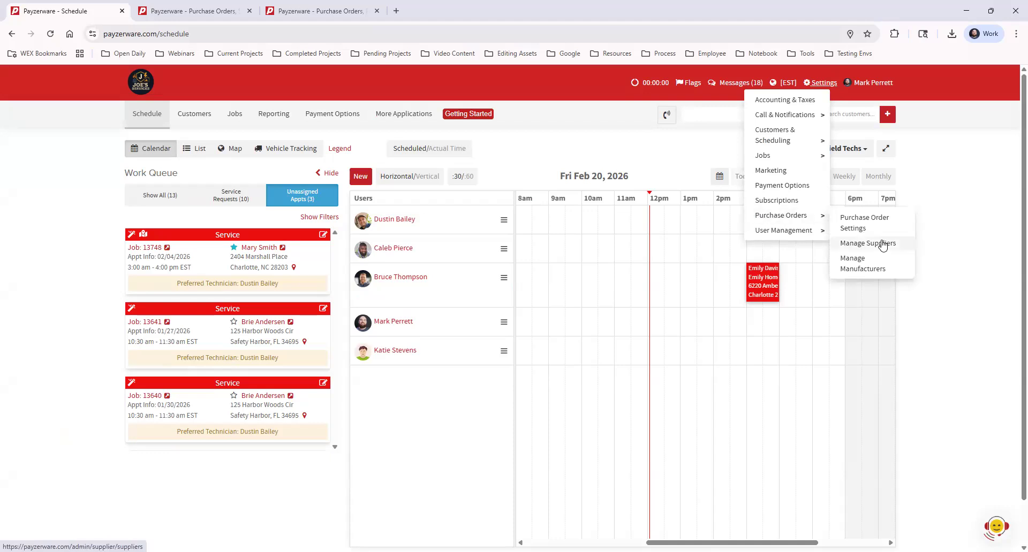
left_click(209, 12)
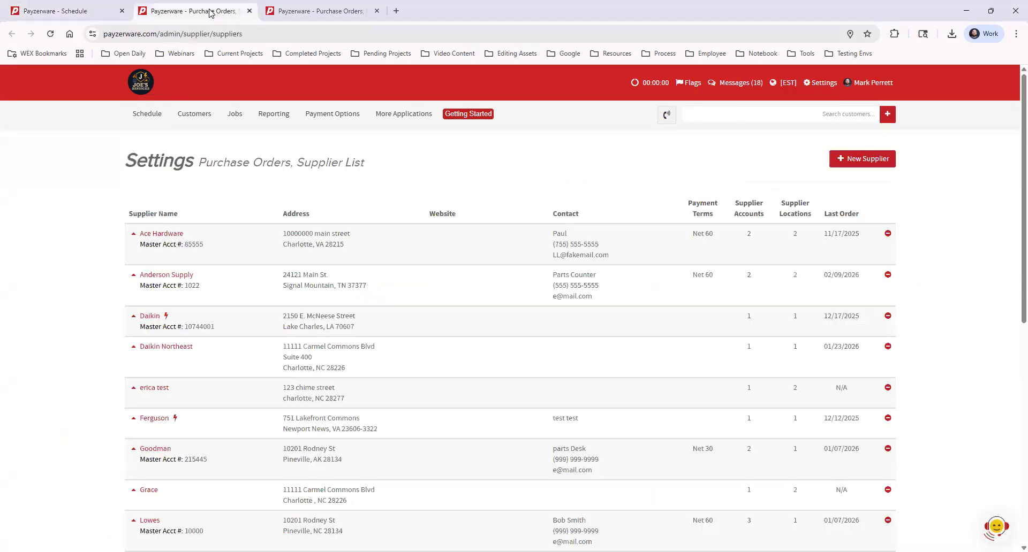
left_click(71, 10)
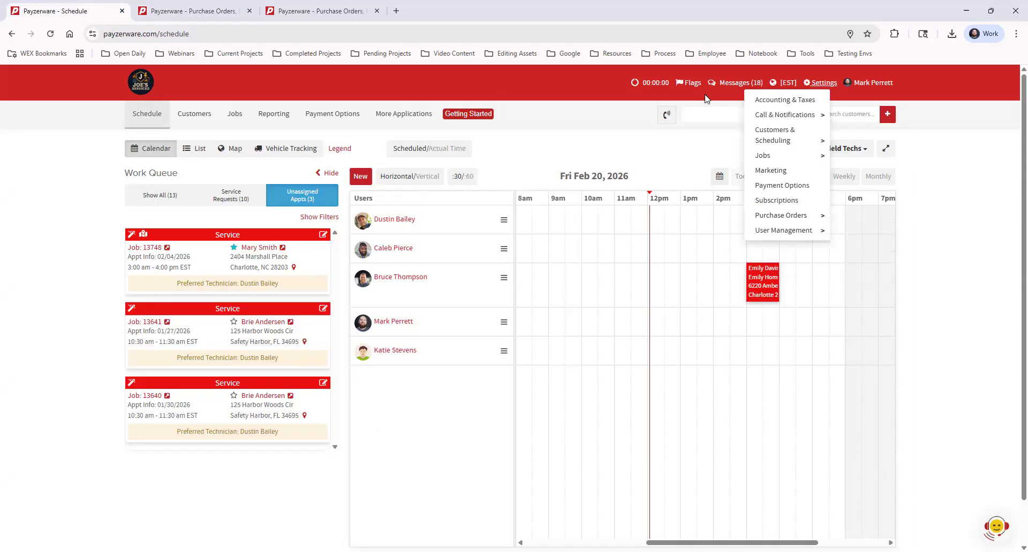
left_click(875, 226)
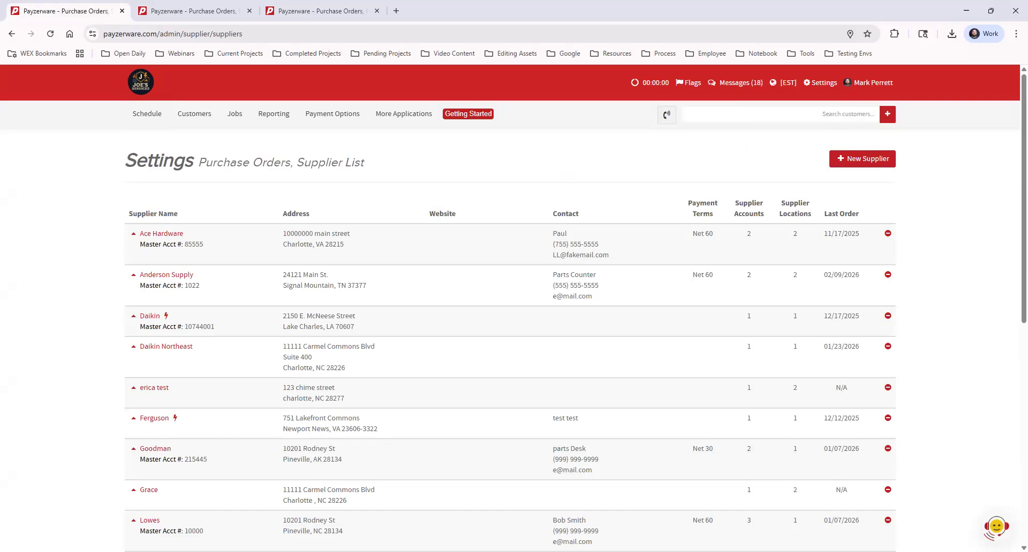
Step: Open the New Supplier form to view its fields, then close it without saving
left_click(870, 162)
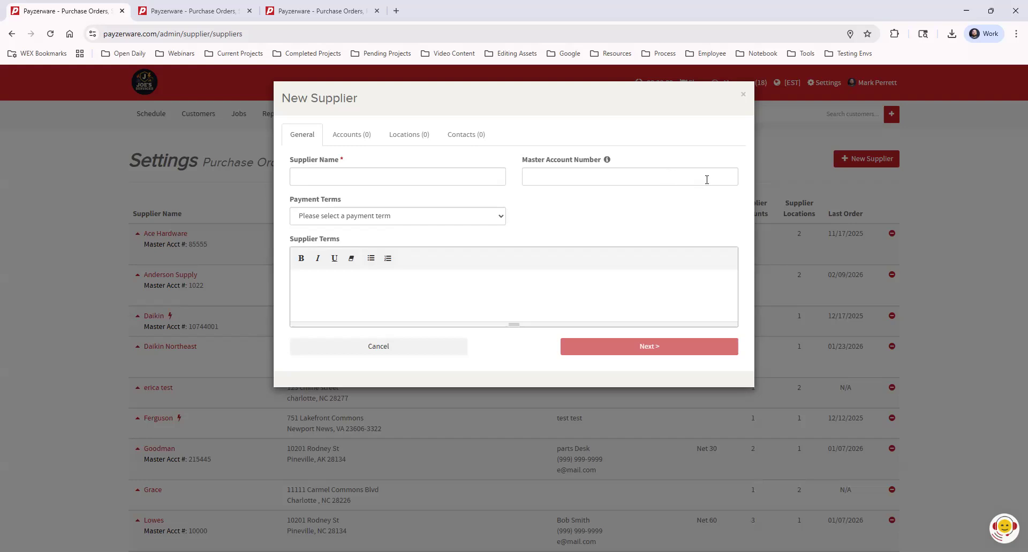
left_click(743, 98)
left_click(653, 153)
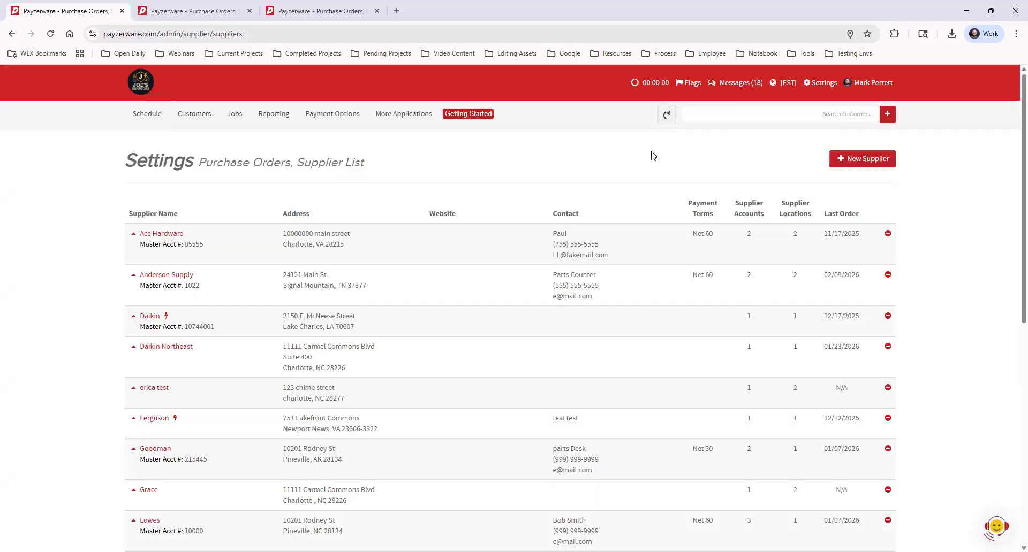
Step: Open Anderson Supply's supplier record and review its payment terms options and enlarged supplier terms box
left_click(167, 275)
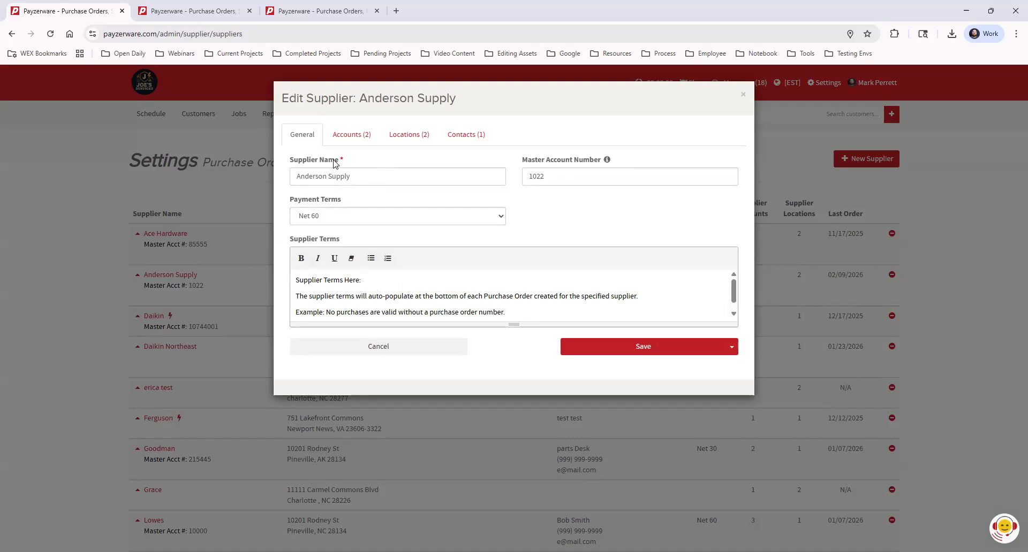
left_click(335, 219)
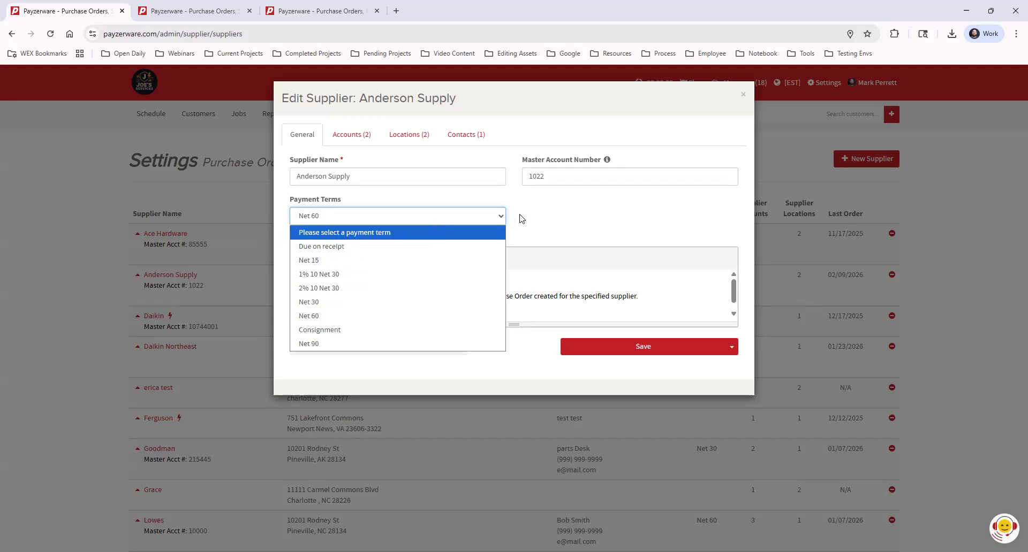
left_click(542, 217)
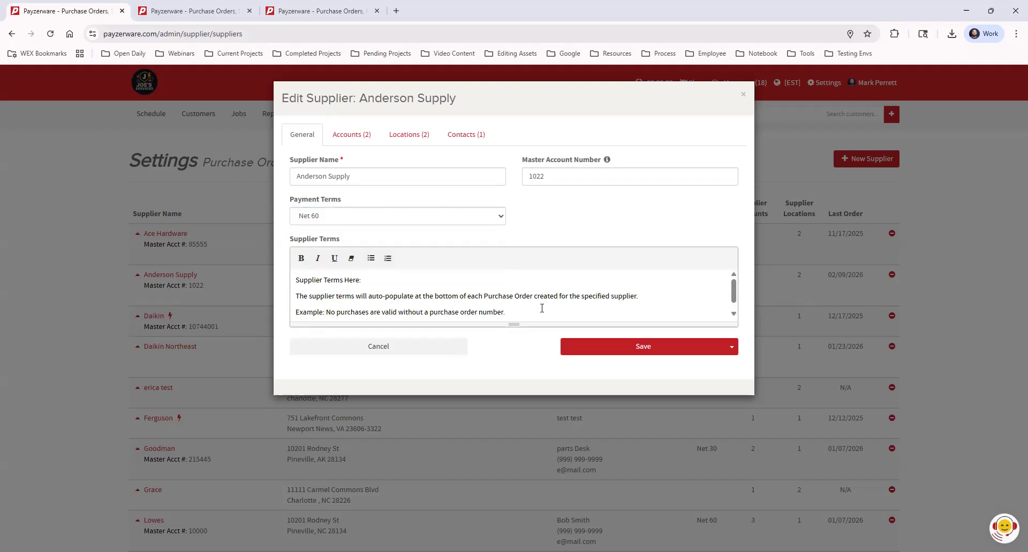
left_click_drag(513, 327, 512, 370)
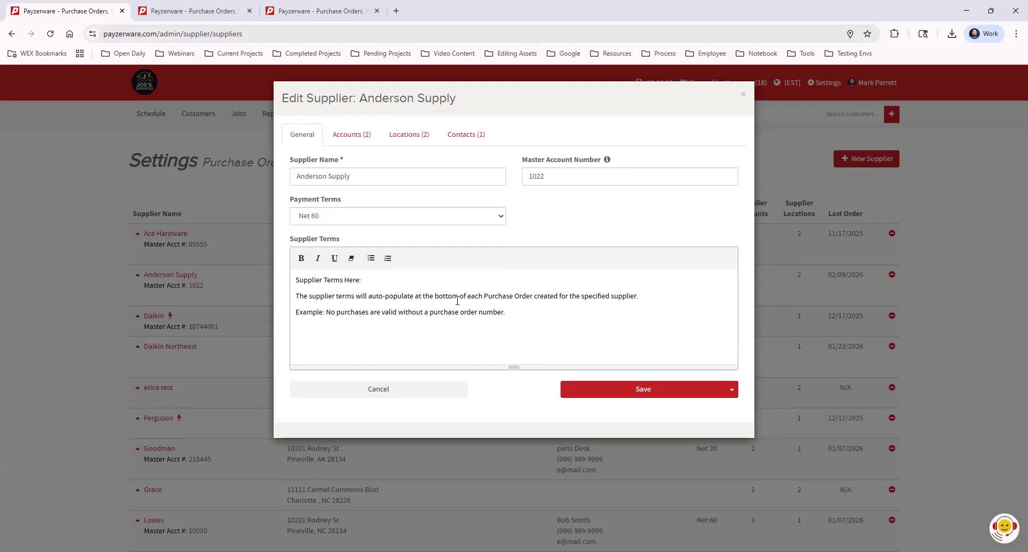
Step: Review Anderson Supply's Accounts, Locations and Contacts tabs
left_click(352, 138)
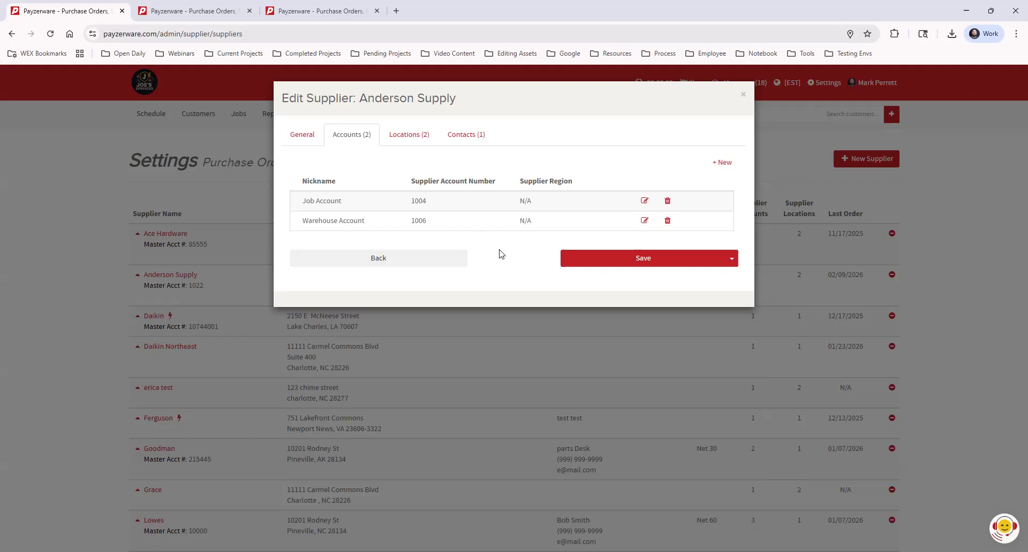
left_click(401, 137)
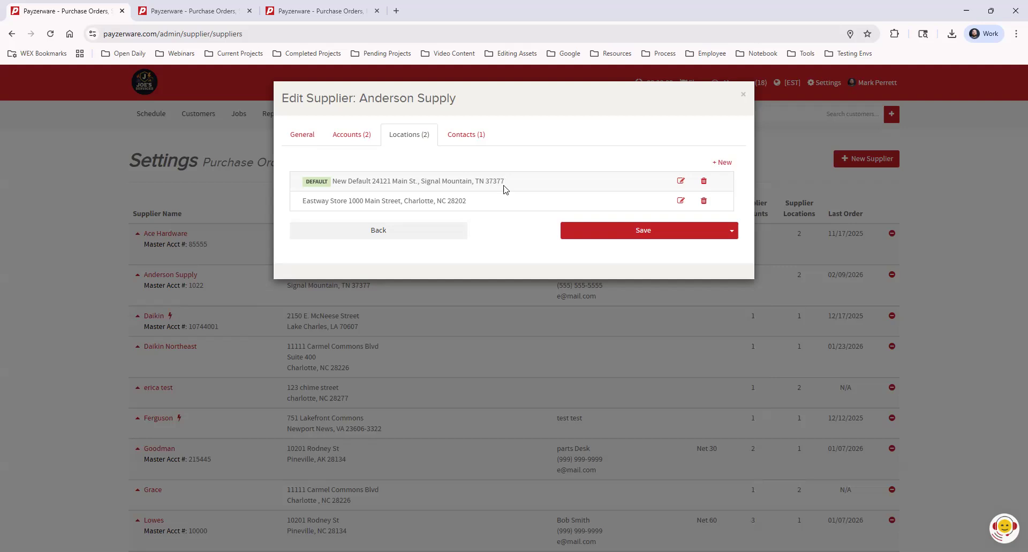
left_click(468, 131)
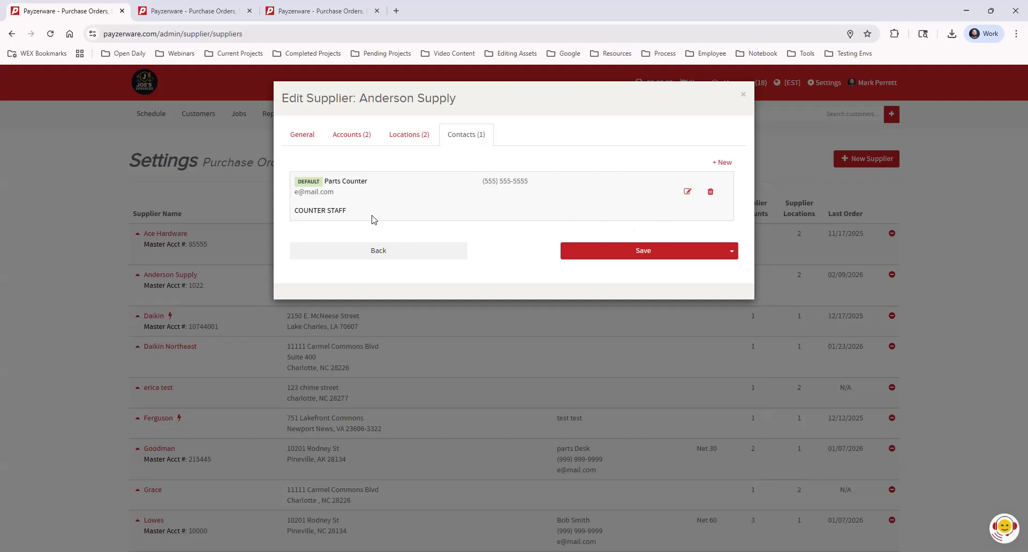
Step: Open a new supplier contact form to view the contact types, cancel it, and exit the supplier editor
left_click(723, 163)
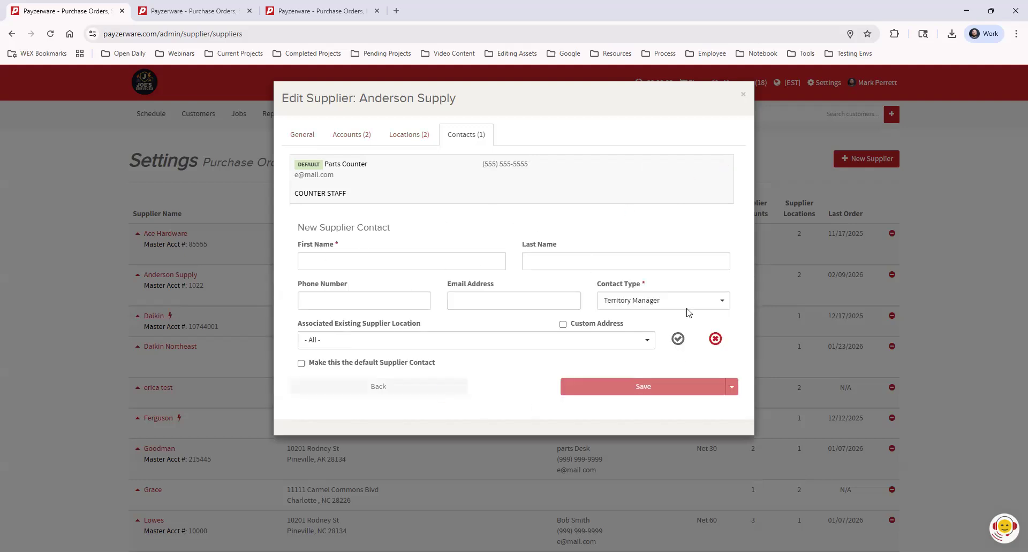
left_click(627, 302)
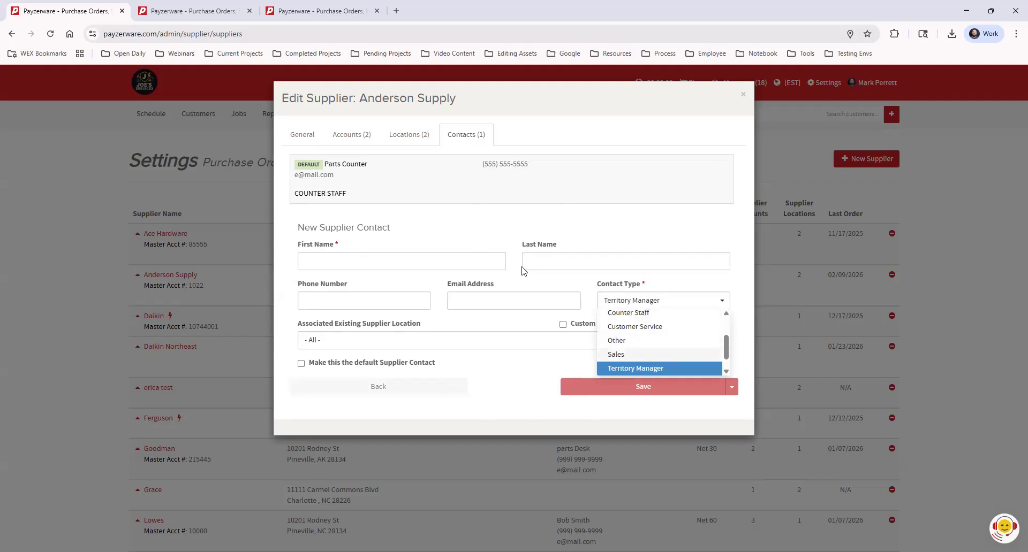
left_click(488, 223)
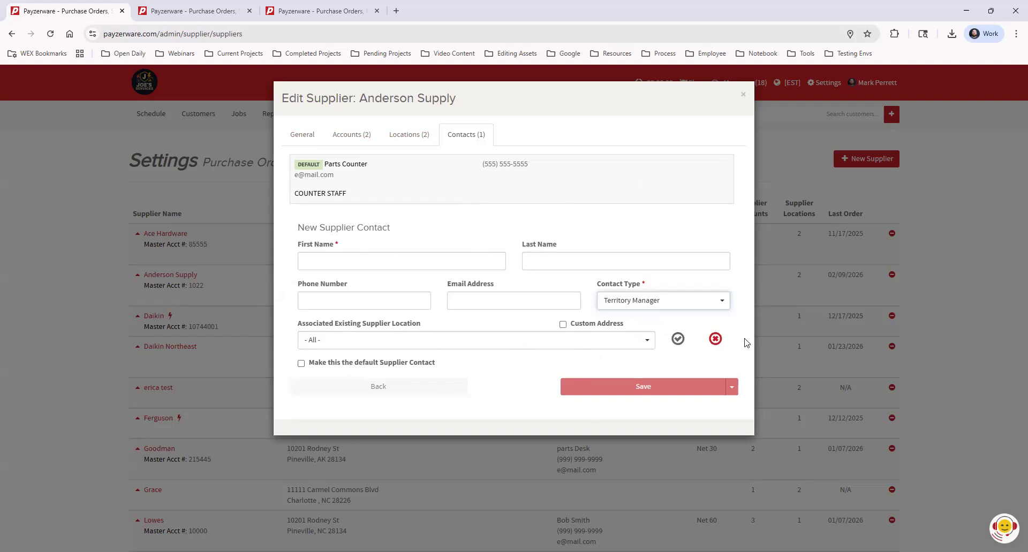
left_click(715, 339)
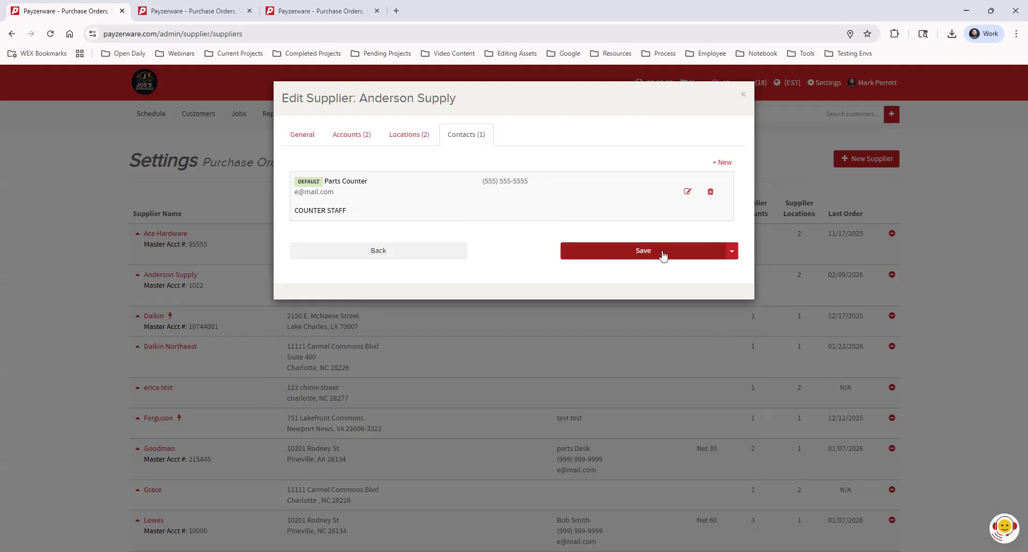
left_click(743, 95)
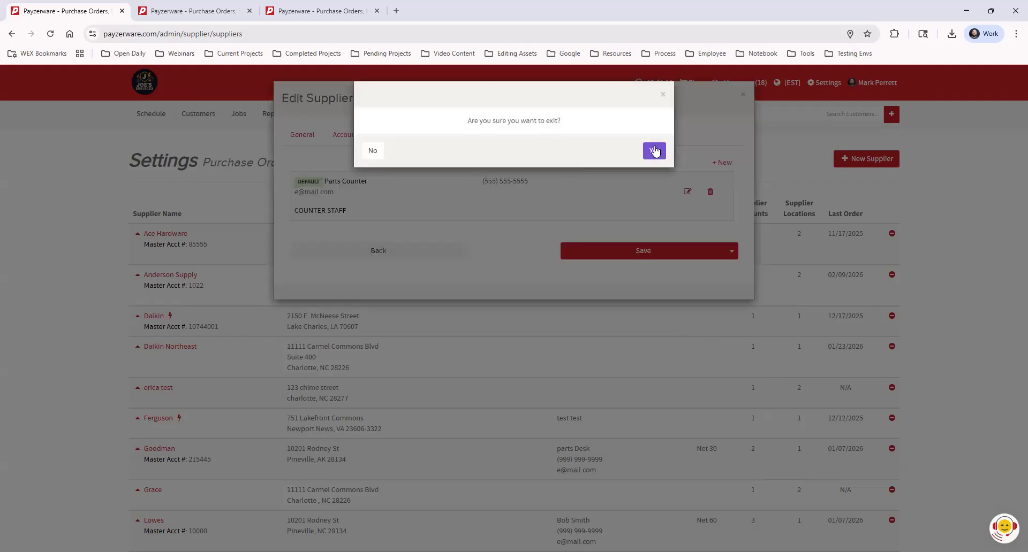
left_click(654, 146)
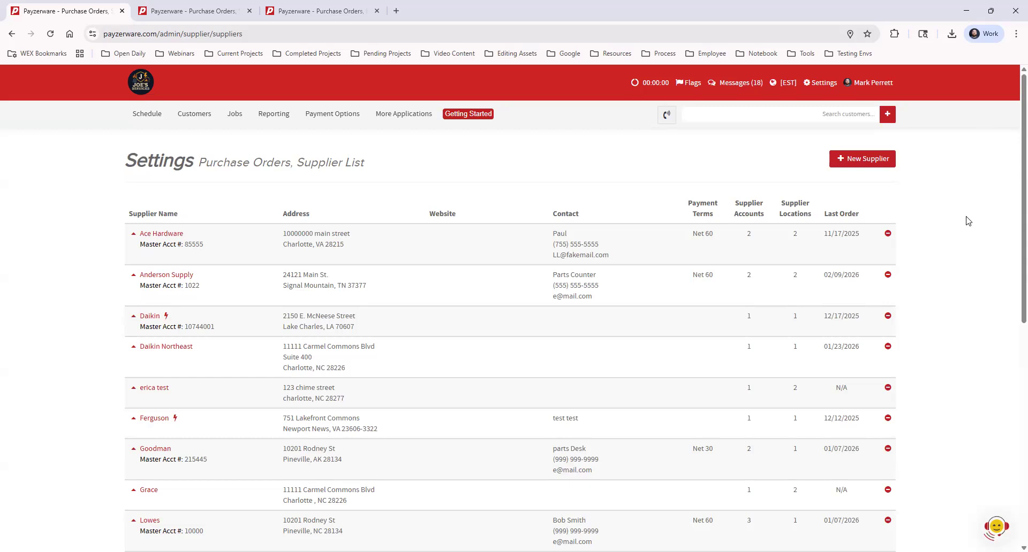
Step: Open Purchase Order Settings and view the Add Delivery Location form, closing it without saving
left_click(823, 85)
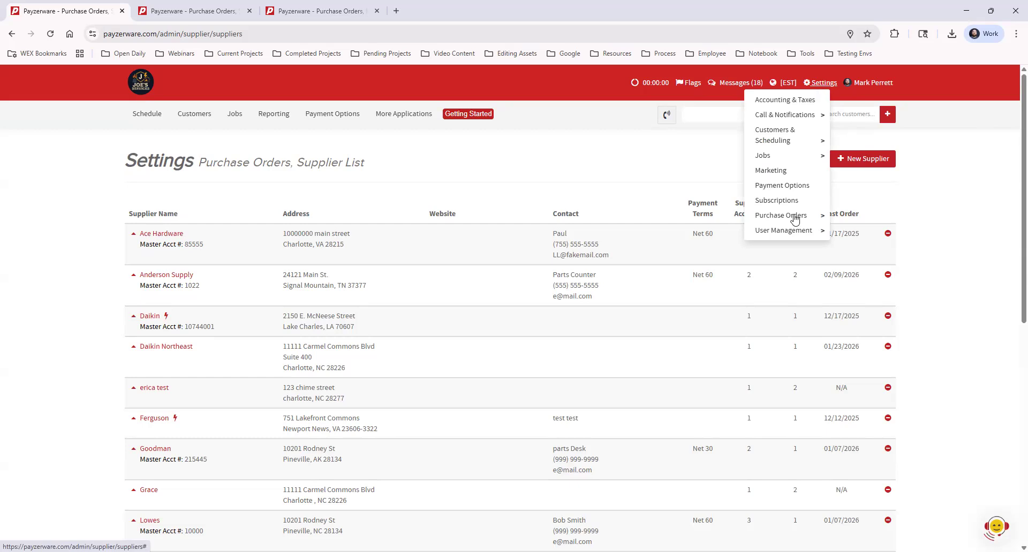
mouse_move(794, 217)
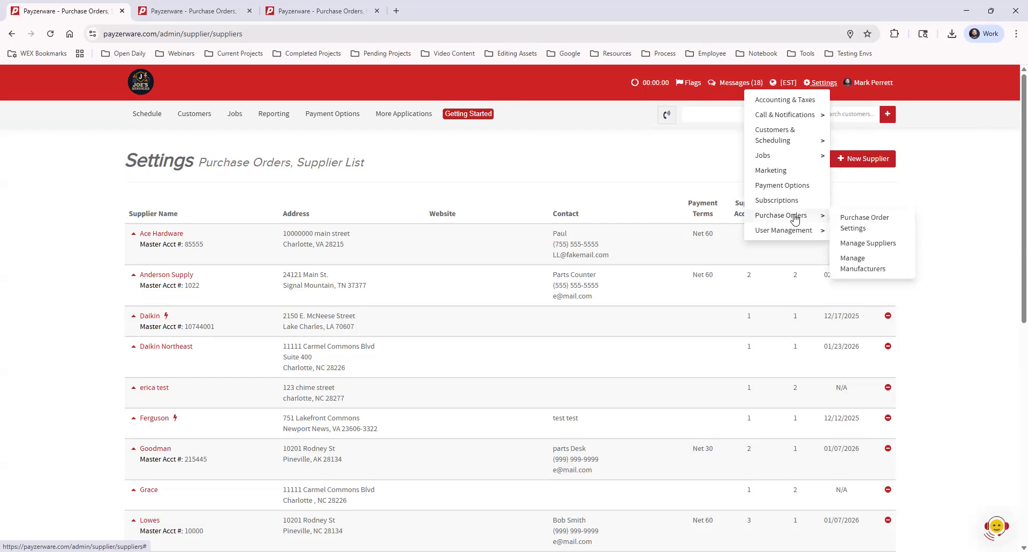
left_click(879, 222)
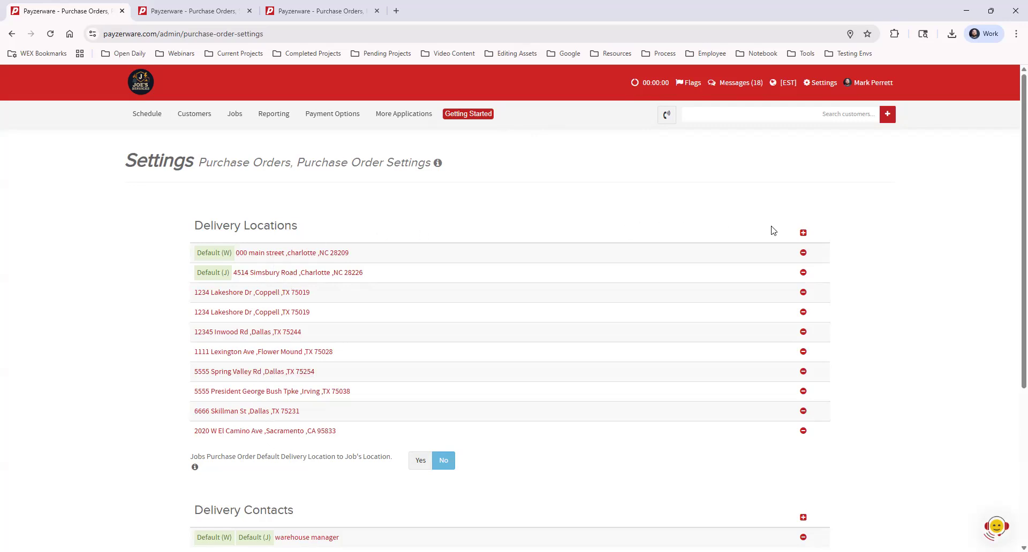
left_click(803, 234)
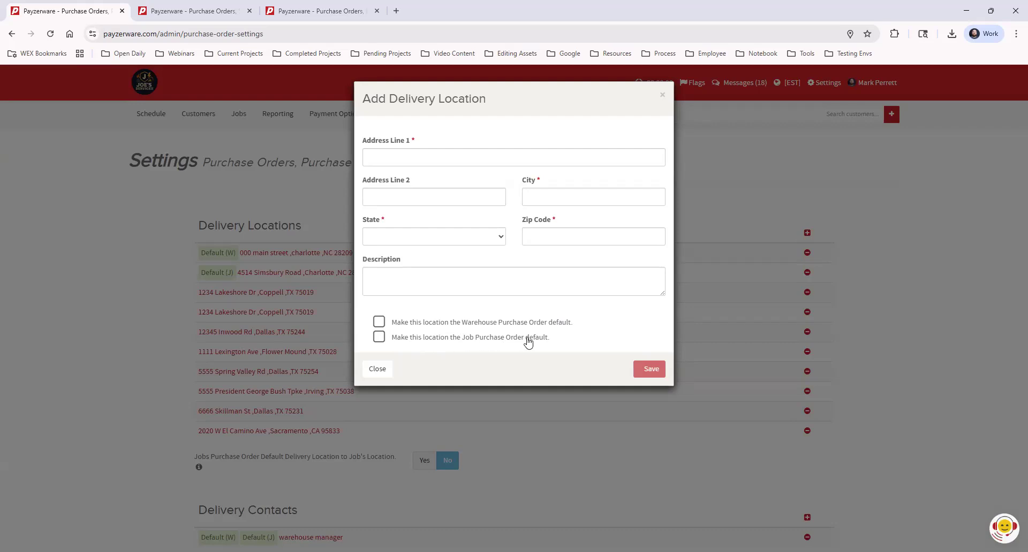
left_click(662, 96)
Step: Open the new delivery method form and close it without saving
scroll(433, 328, "down", 4)
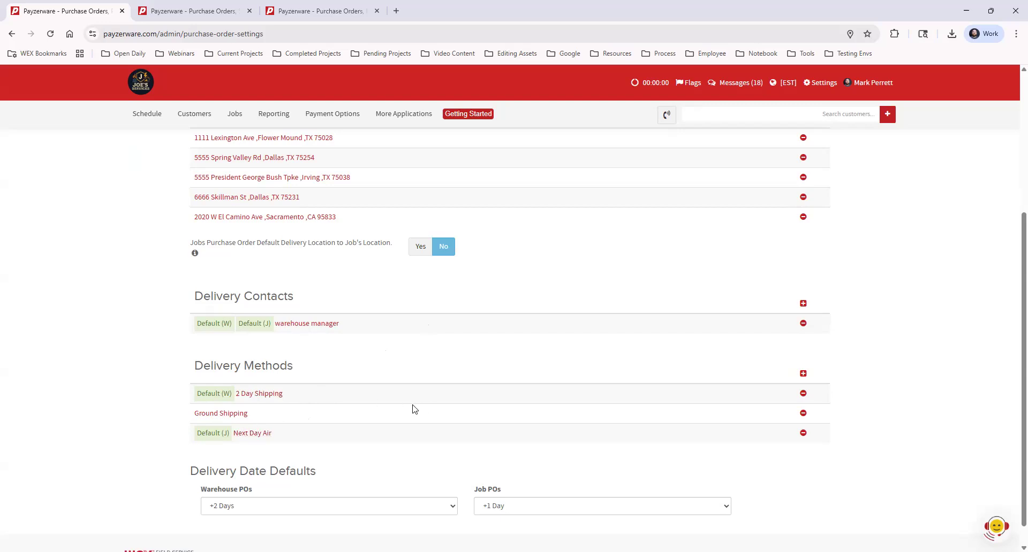
left_click(803, 374)
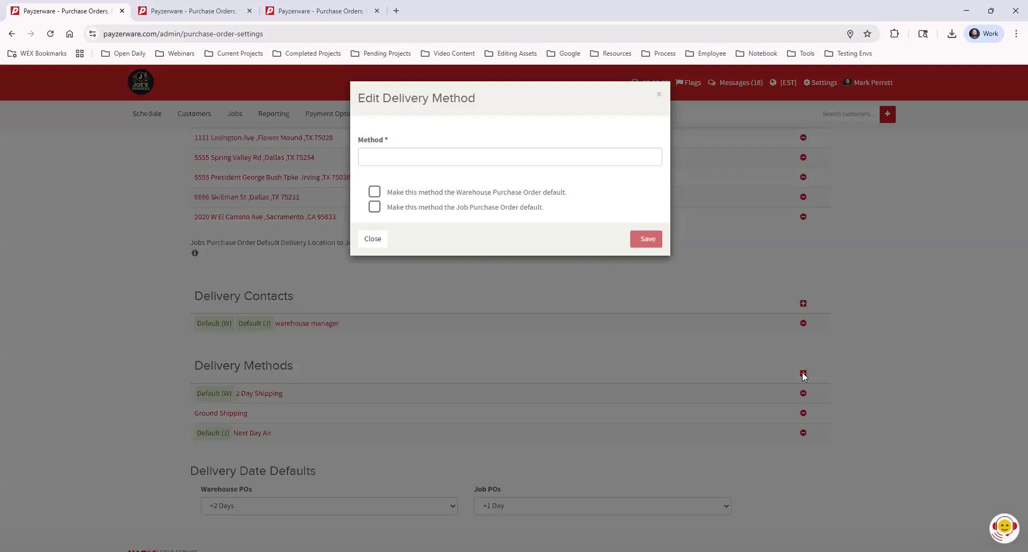
left_click(450, 157)
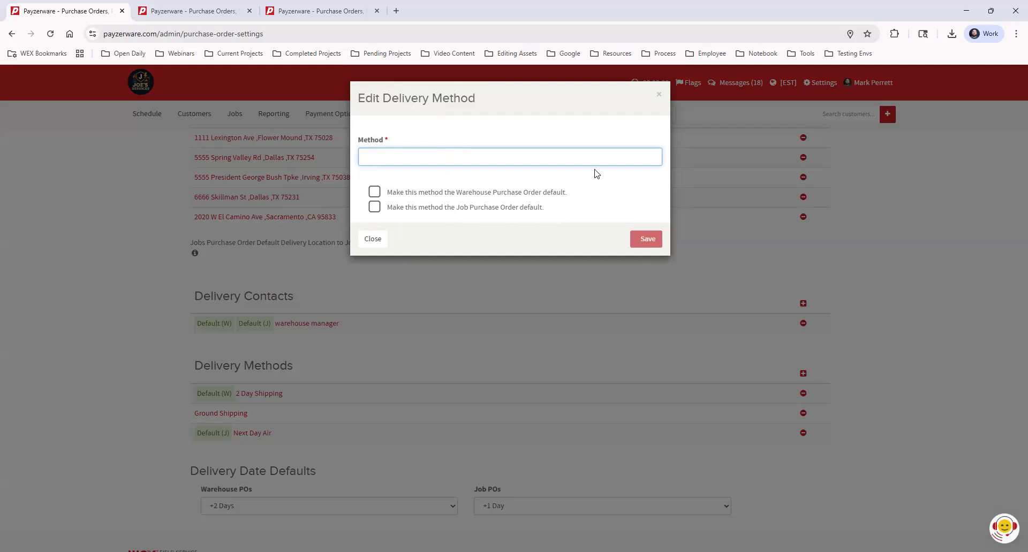
left_click(659, 95)
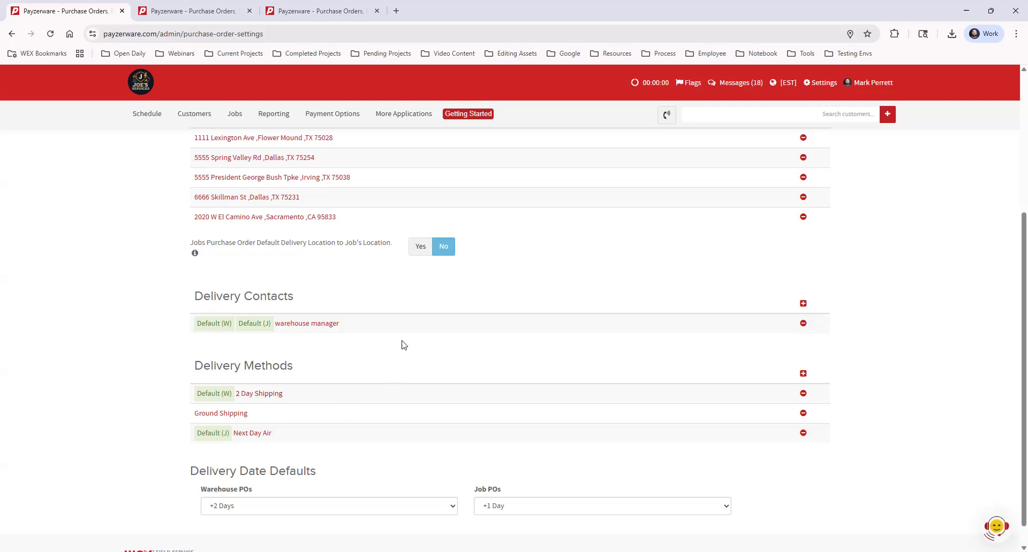
Step: Review the delivery contacts, methods and delivery date defaults on the purchase order settings page
scroll(405, 340, "down", 1)
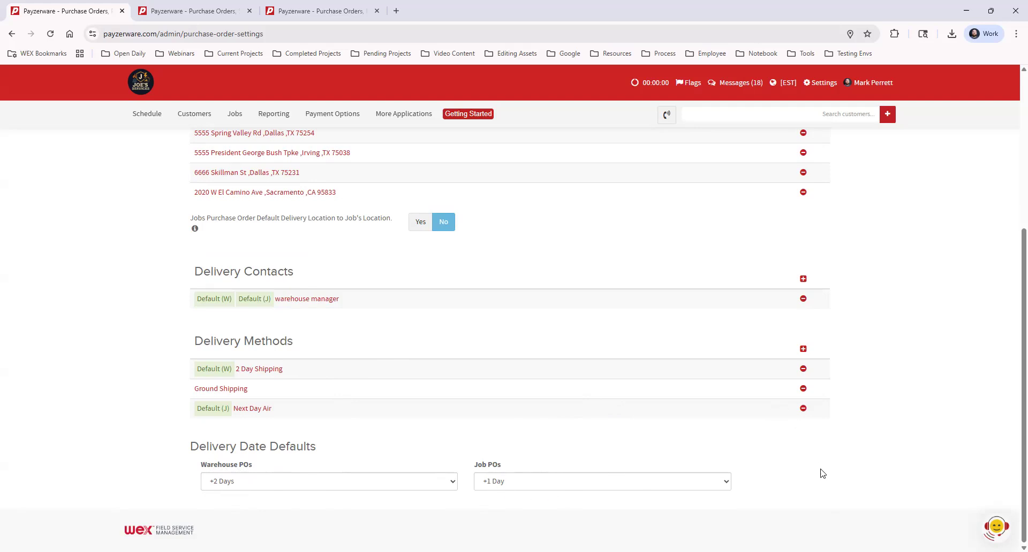
scroll(901, 440, "up", 5)
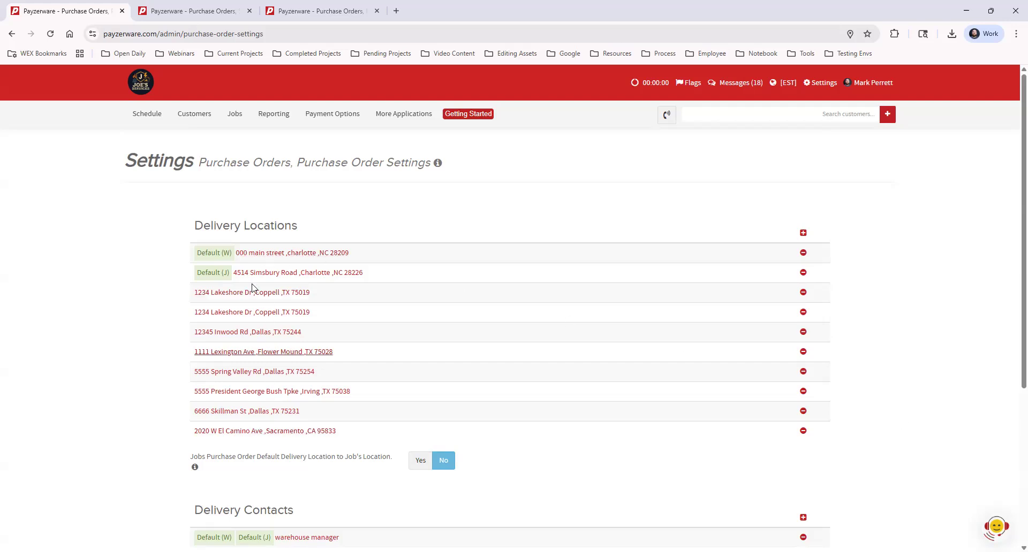
scroll(280, 459, "down", 4)
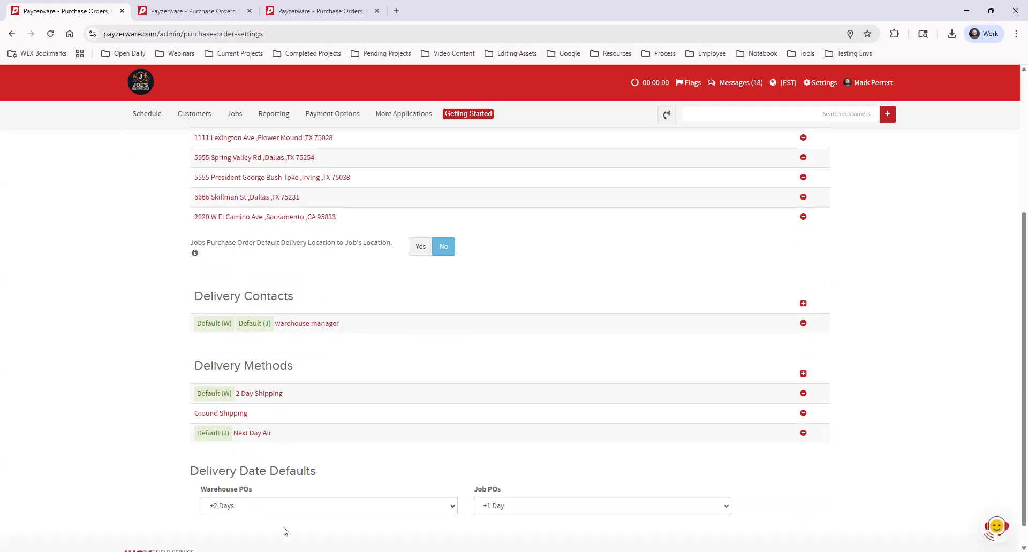
scroll(418, 477, "down", 1)
scroll(417, 477, "up", 5)
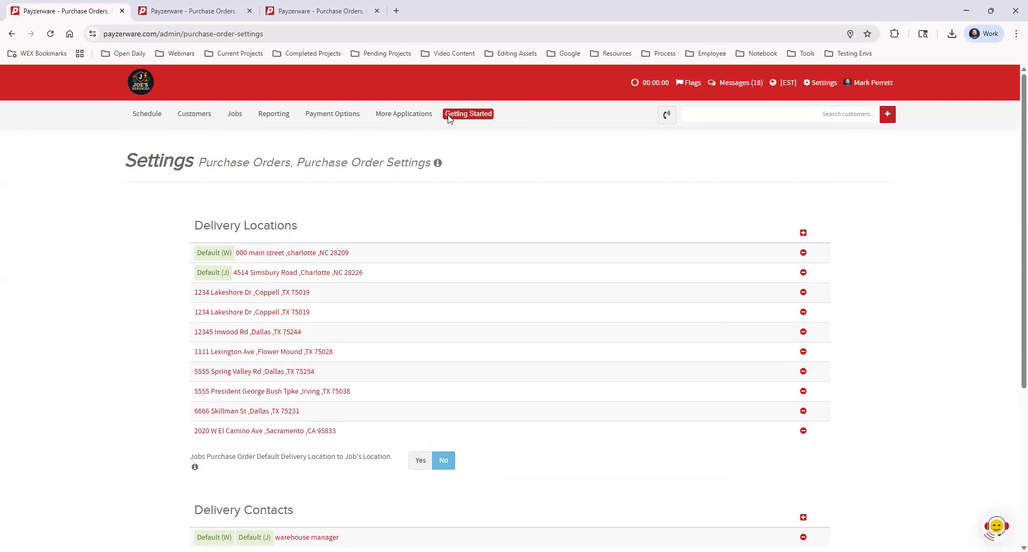
Step: Open the Parts Catalogs application and select Anderson Supply as the supplier
mouse_move(404, 115)
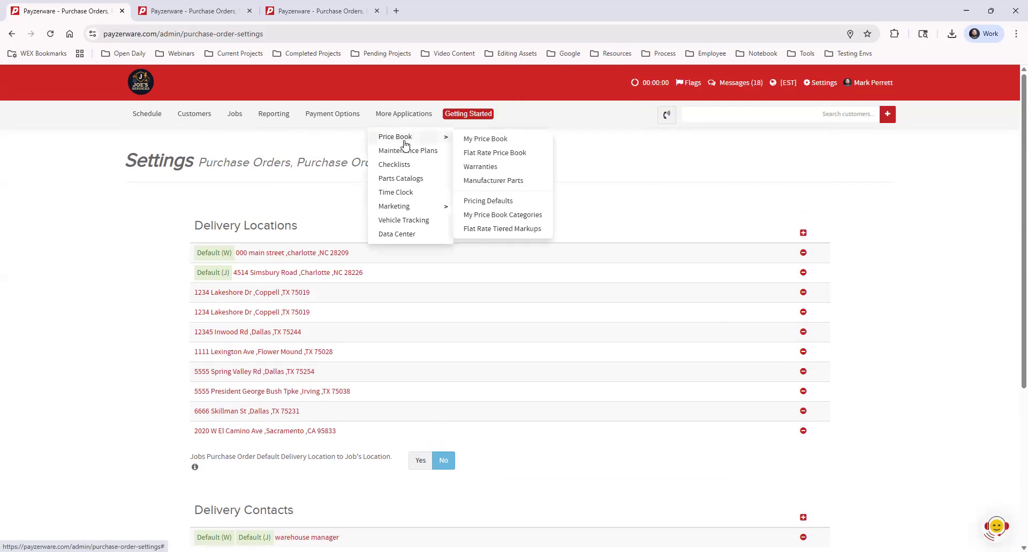
left_click(421, 182)
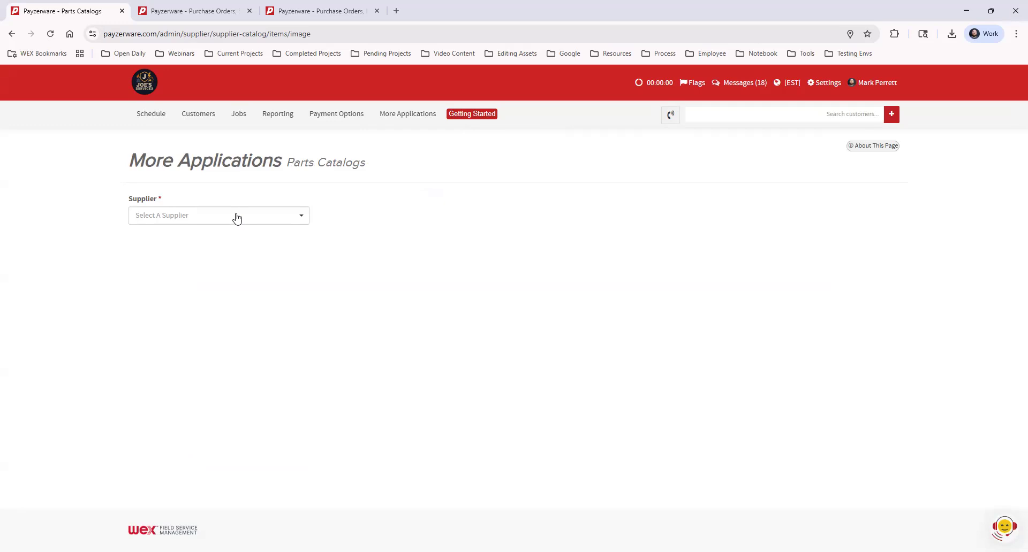
left_click(237, 214)
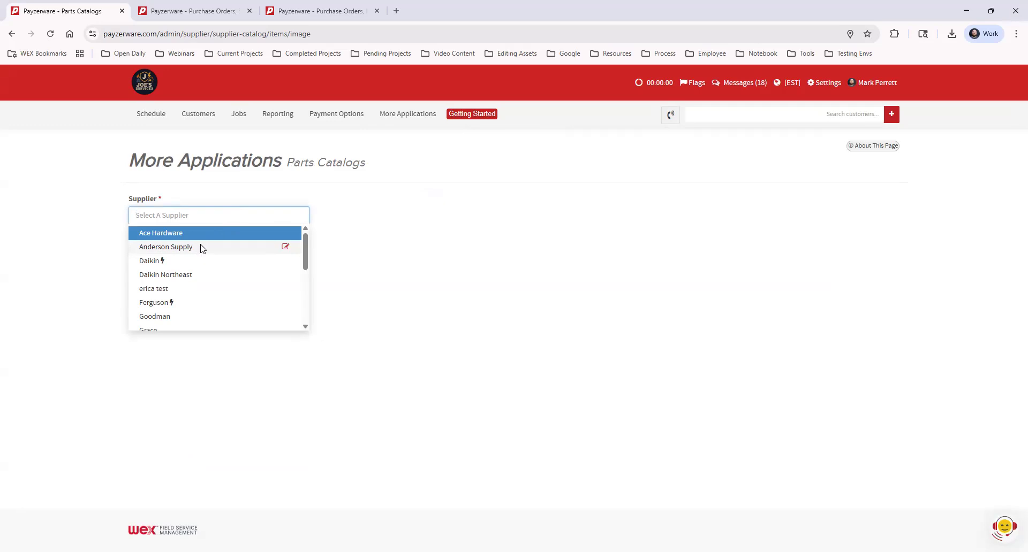
left_click(201, 247)
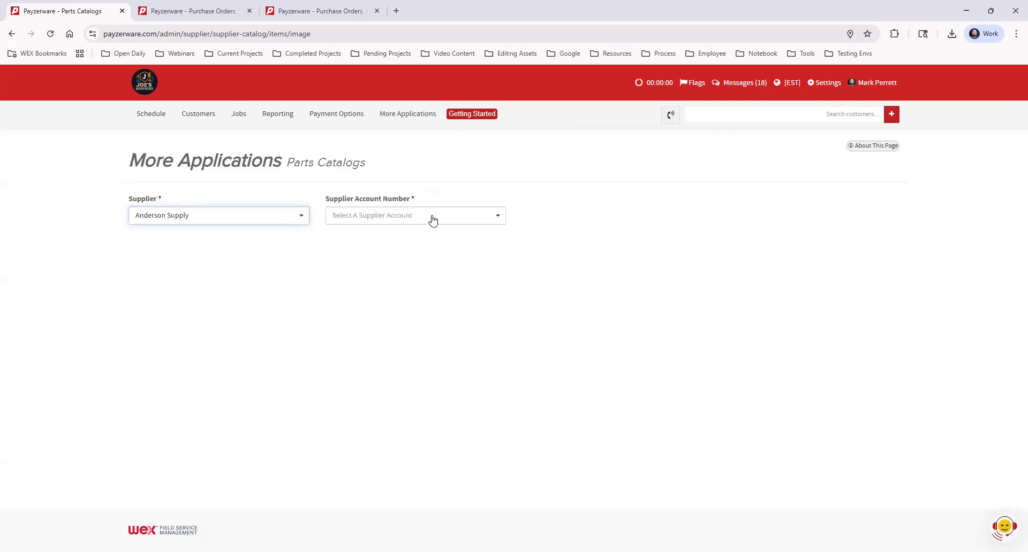
Step: Load the Anderson Supply parts catalog for the Job Account at the Eastway Store supplier location
left_click(433, 219)
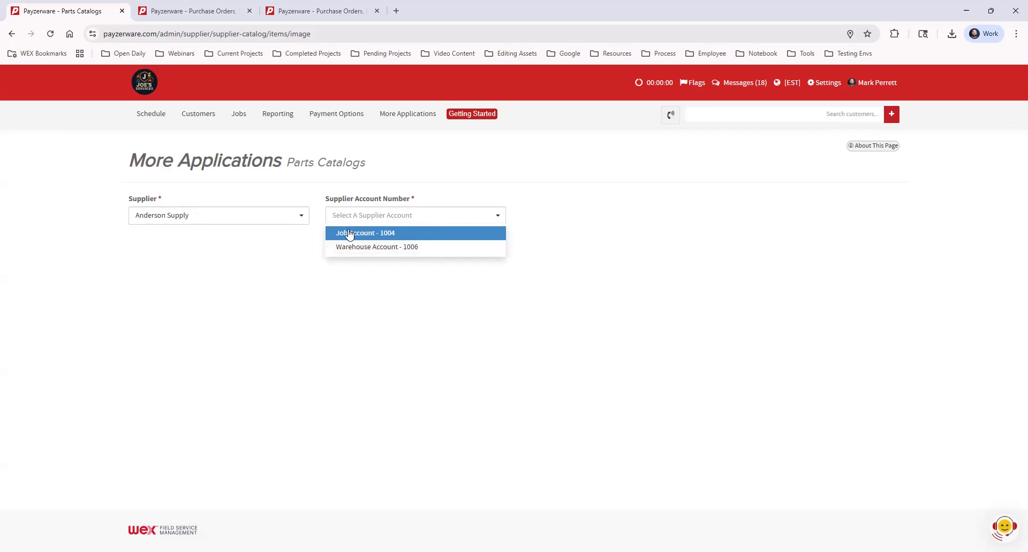
left_click(359, 234)
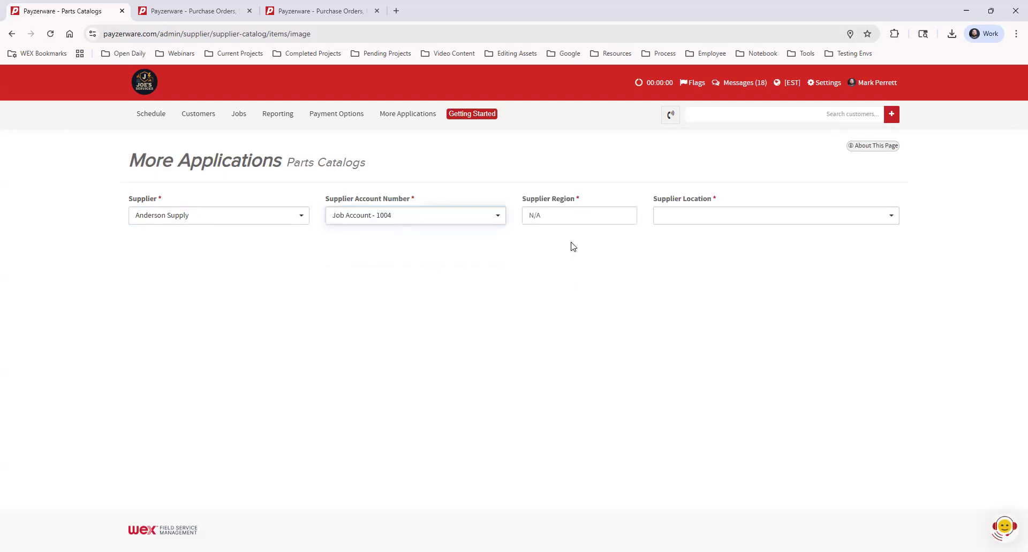
left_click(588, 215)
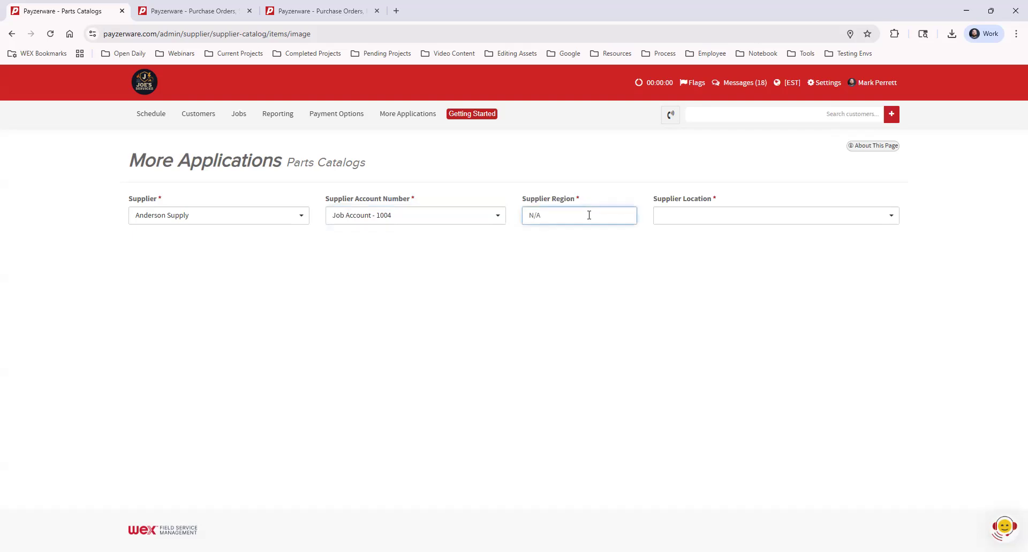
left_click(663, 216)
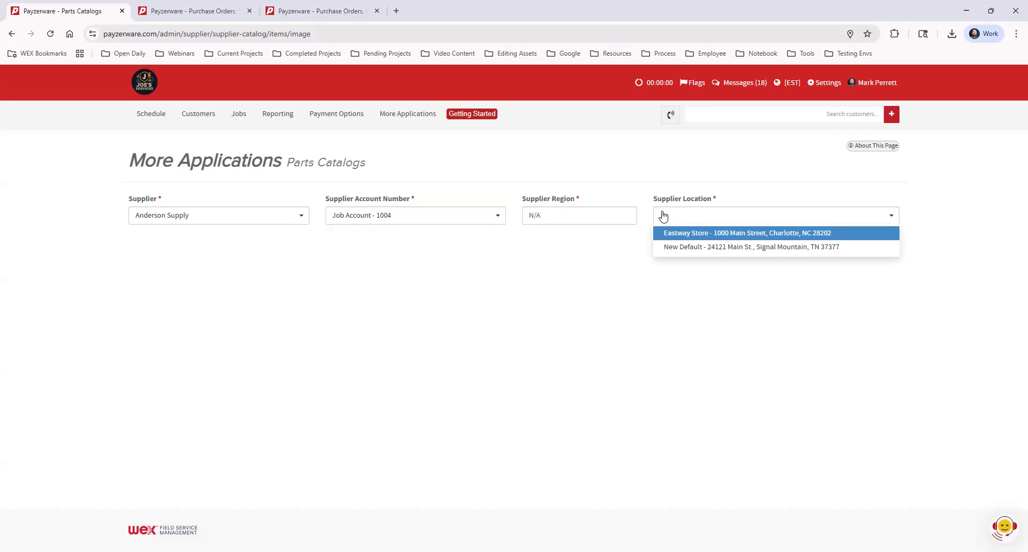
left_click(699, 236)
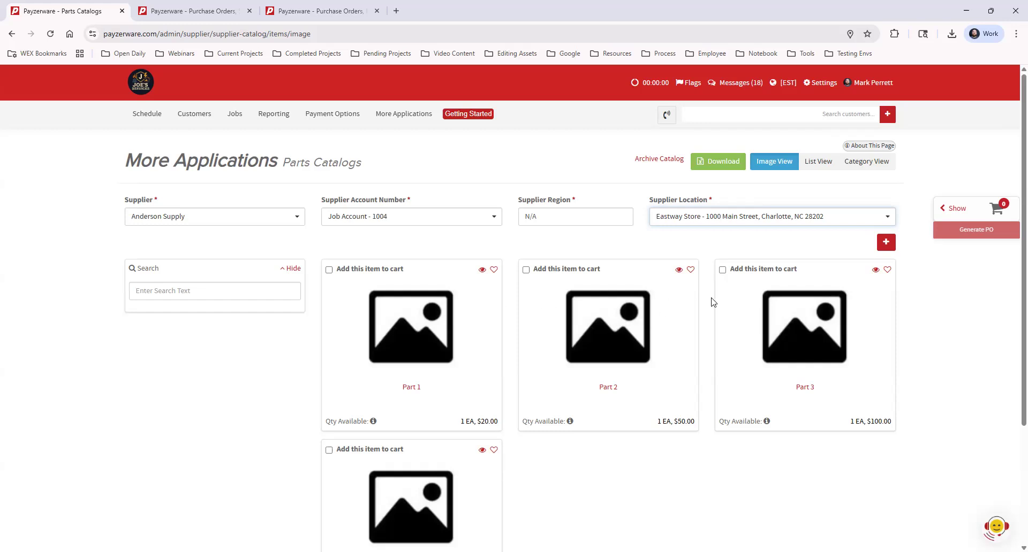
Step: Open the new catalog part form, review its fields, and close it without saving
left_click(885, 243)
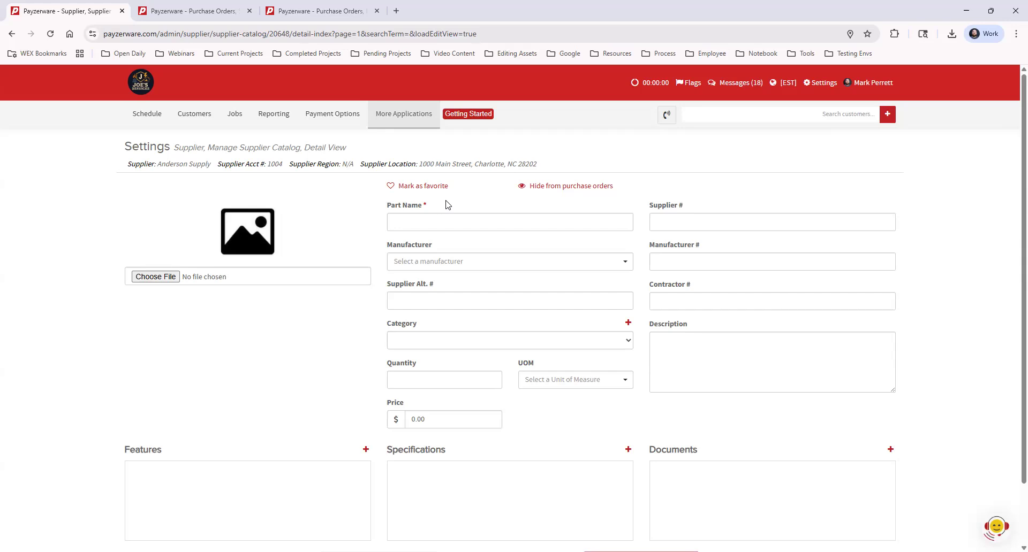
left_click(392, 187)
left_click(444, 189)
scroll(849, 346, "down", 2)
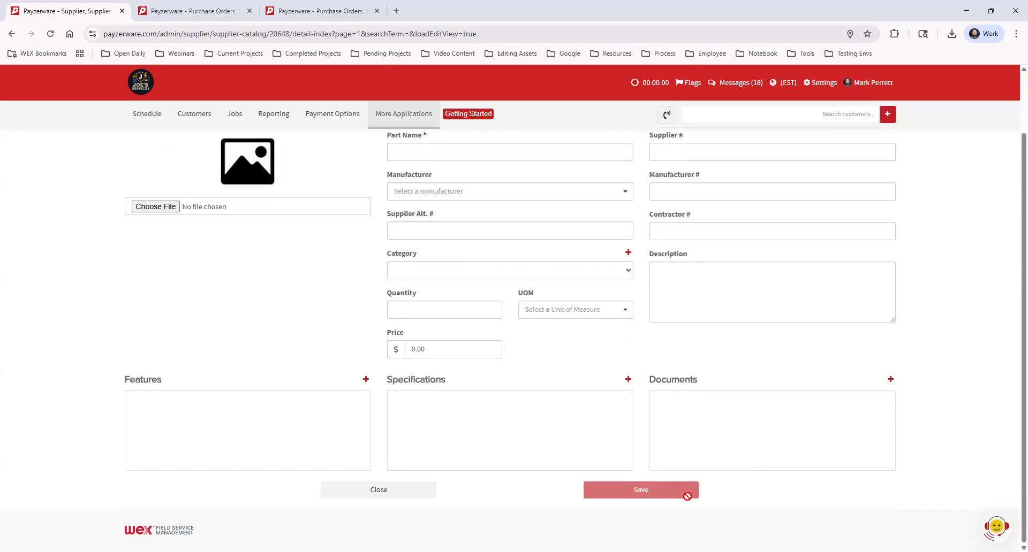
scroll(687, 493, "up", 2)
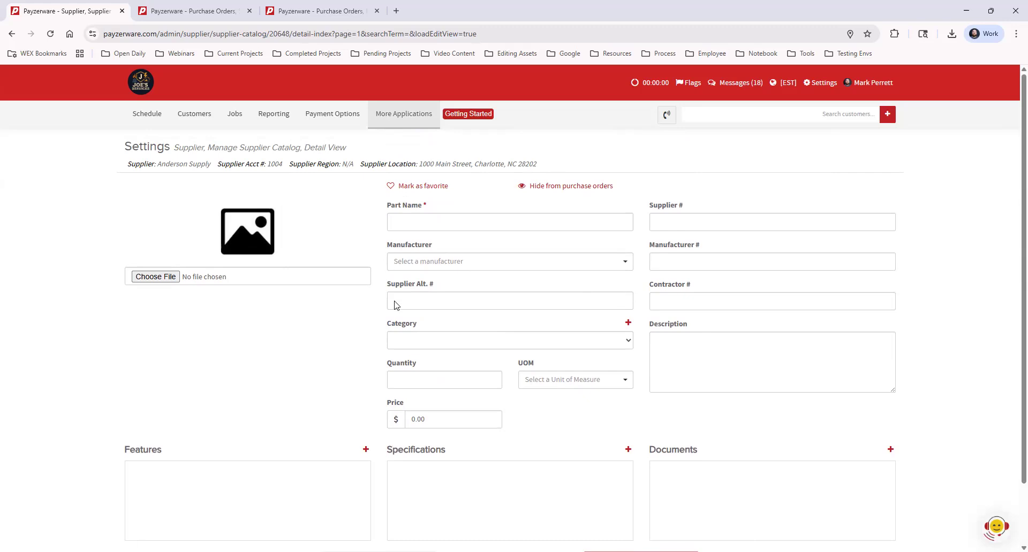
scroll(370, 491, "down", 2)
left_click(377, 488)
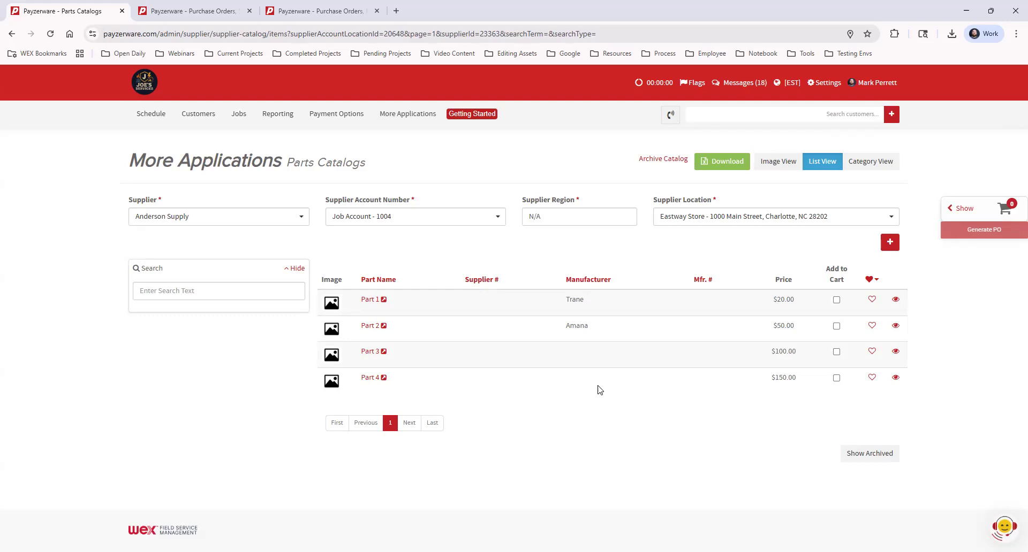
Step: Open the Data Center chat, pick a supplier catalog upload for items you buy, then close the chat
mouse_move(405, 115)
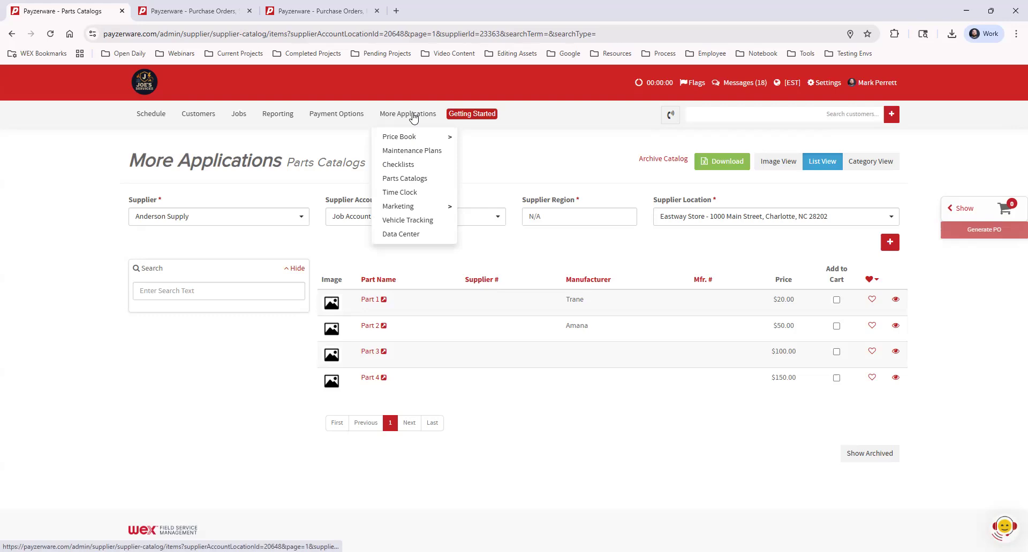
left_click(413, 236)
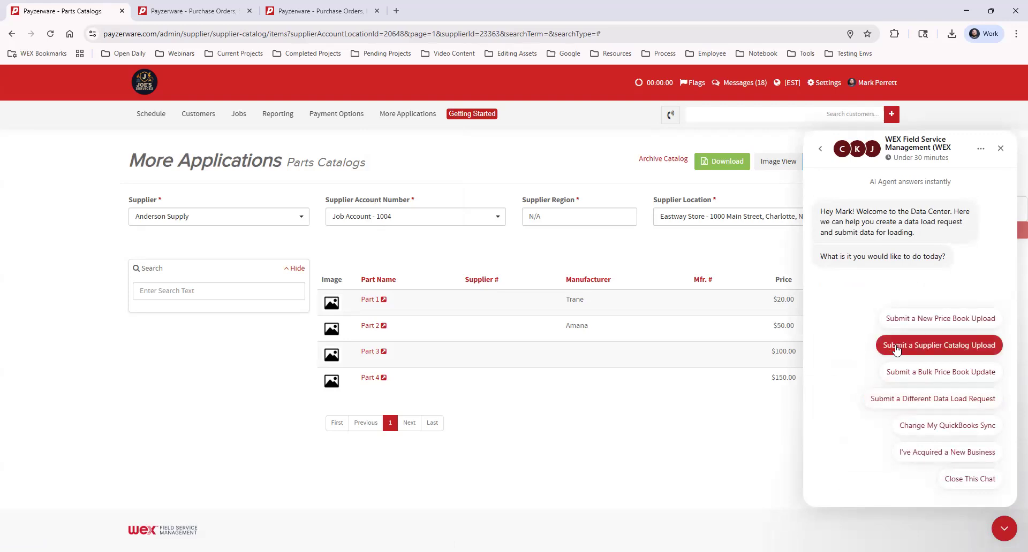
left_click(992, 347)
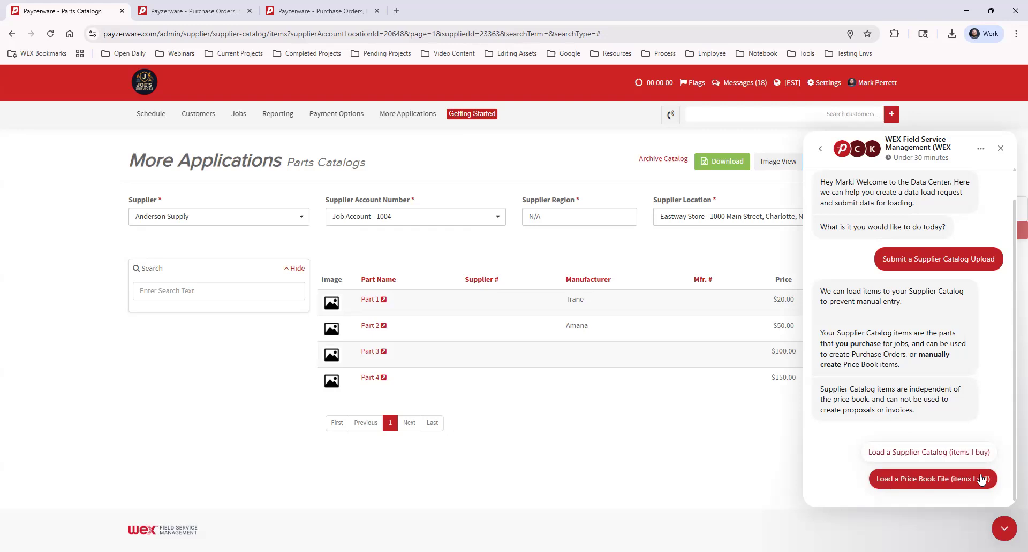
left_click(928, 454)
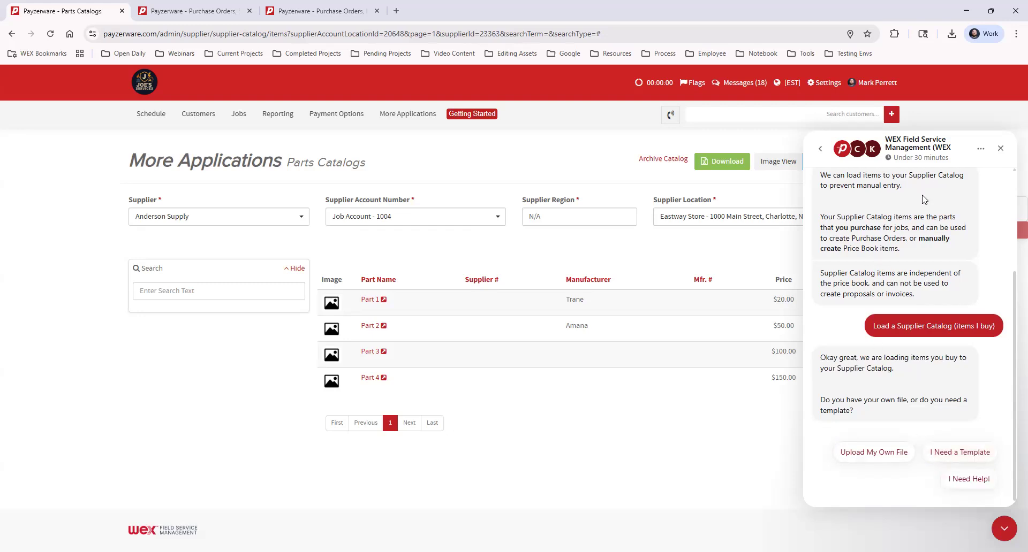
left_click(1000, 151)
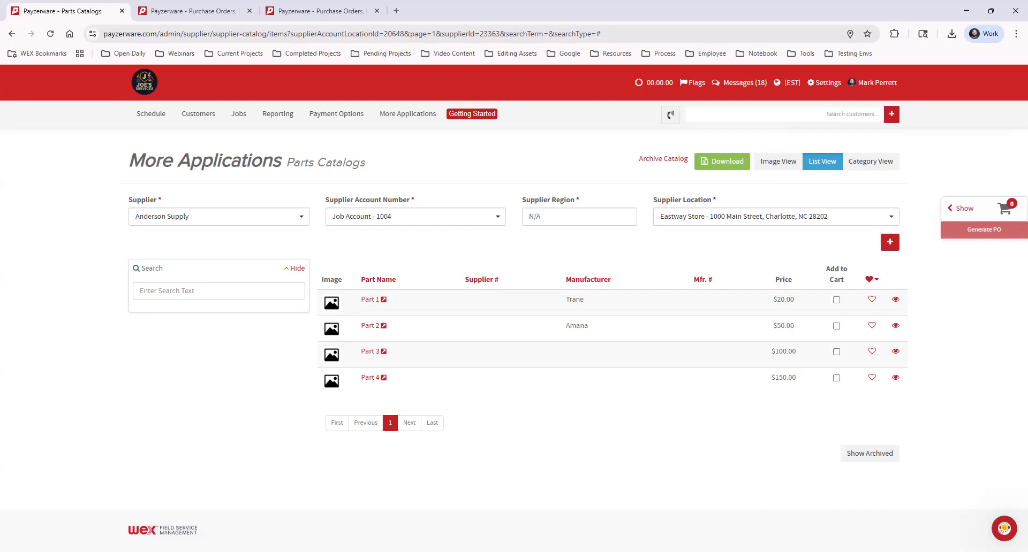
Step: Switch the parts catalog to the Warehouse Account at the Eastway Store supplier location
left_click(458, 217)
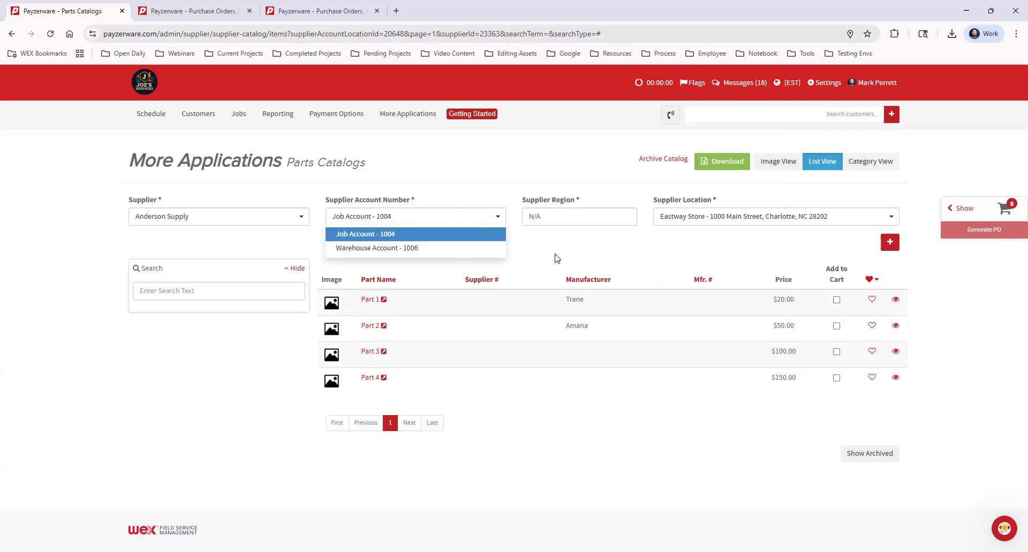
left_click(426, 249)
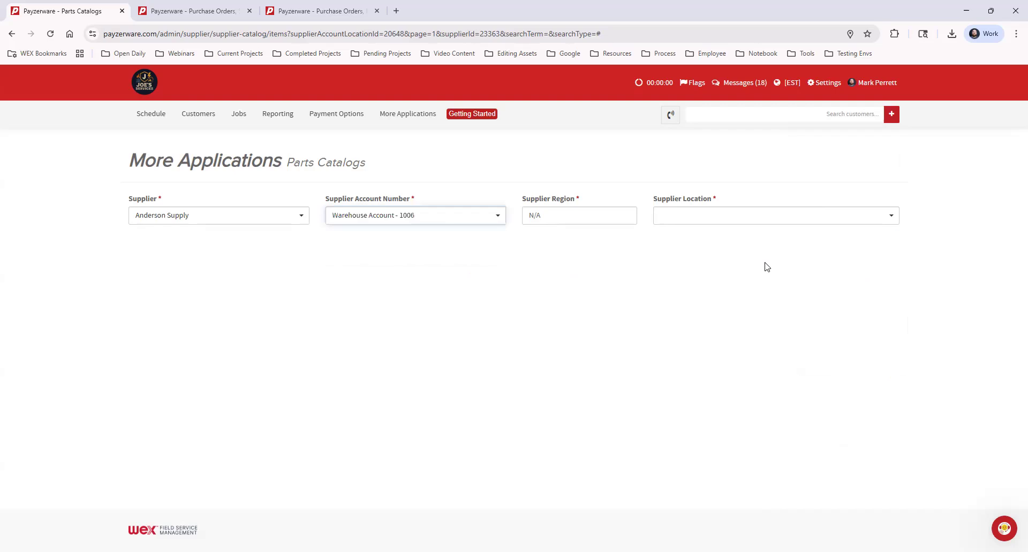
left_click(720, 217)
left_click(690, 236)
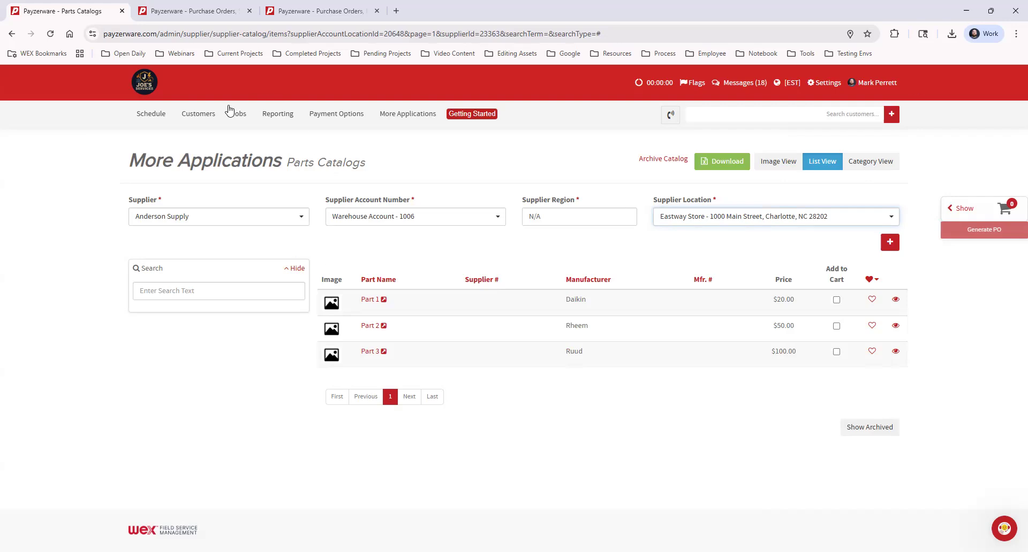
Step: Open the job of the 3:00 pm appointment from the schedule and review its job page
left_click(146, 114)
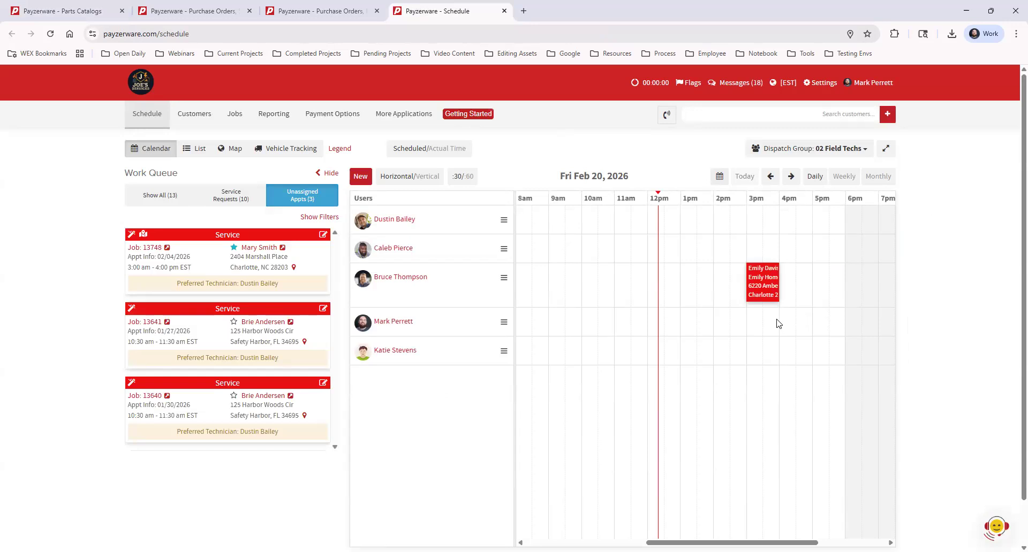
mouse_move(762, 282)
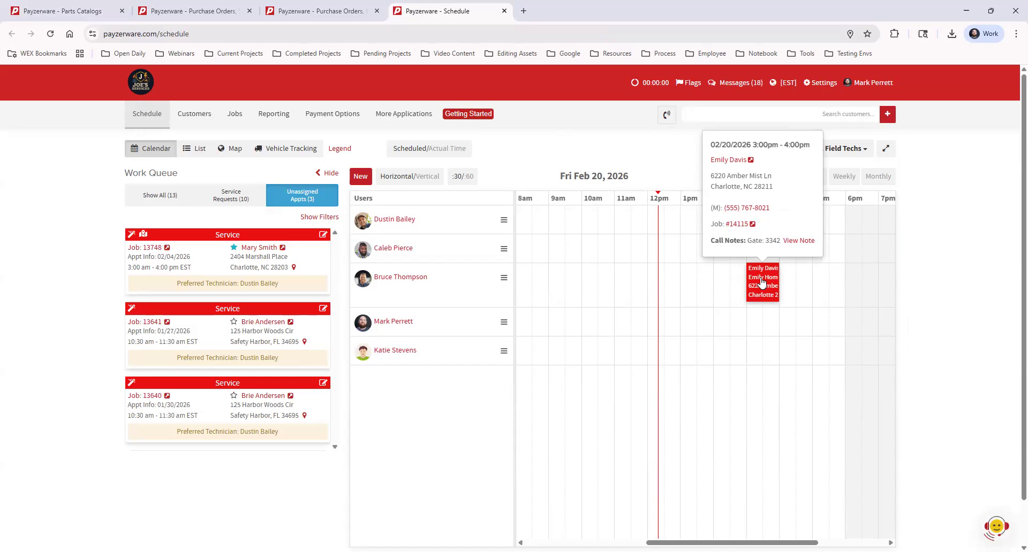
left_click(737, 225)
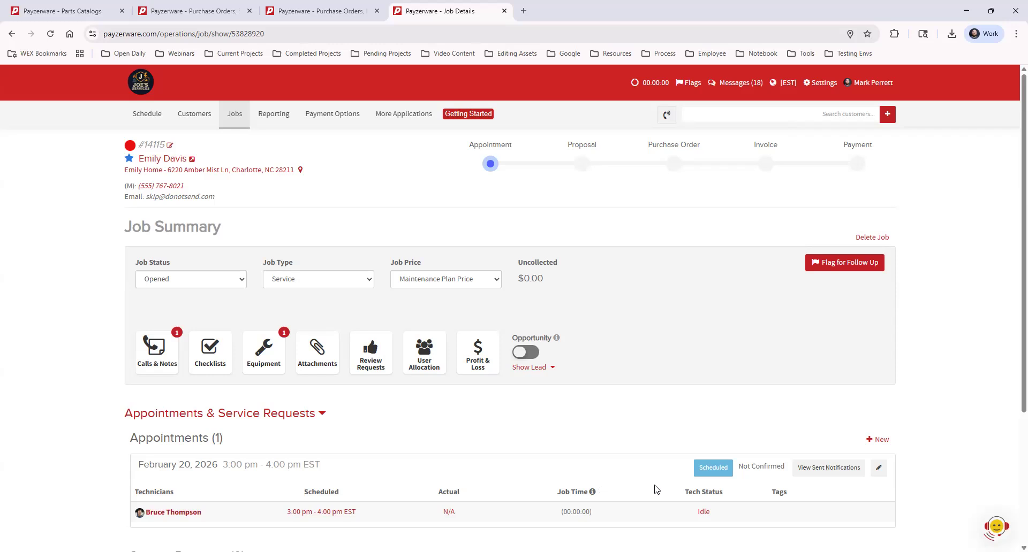
scroll(655, 482, "down", 3)
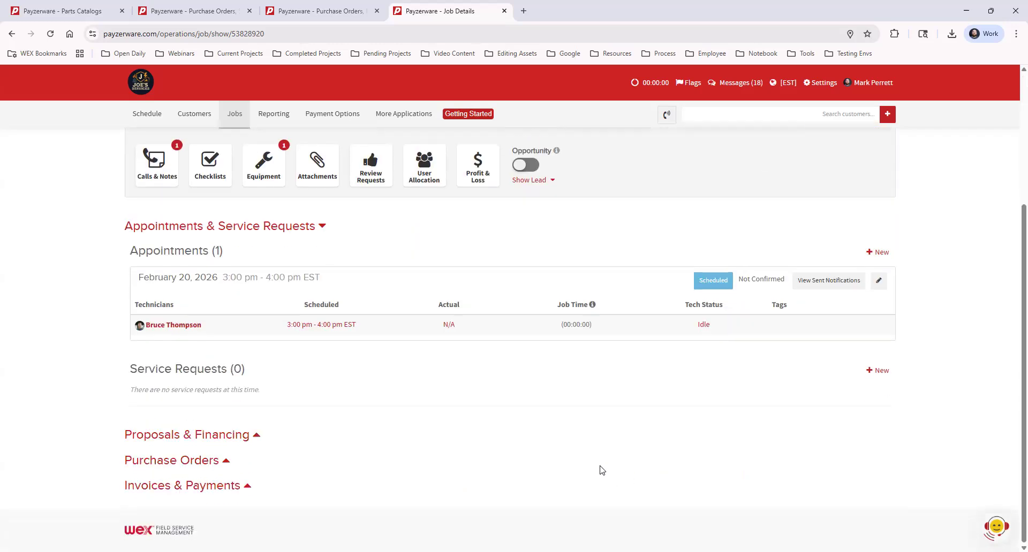
scroll(777, 438, "up", 3)
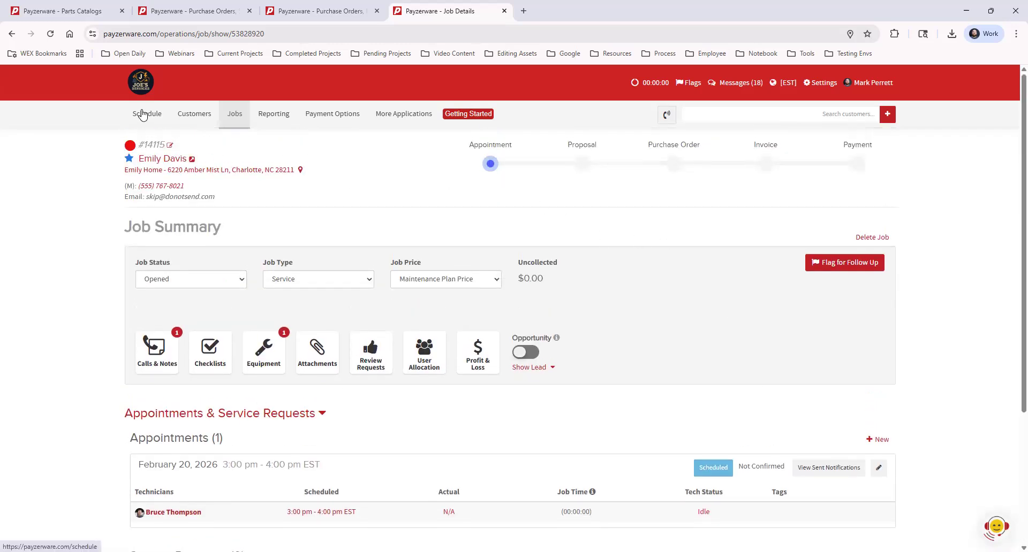
Step: Reopen the same job in a new tab from the schedule and expand its Purchase Orders section
middle_click(159, 113)
left_click(549, 11)
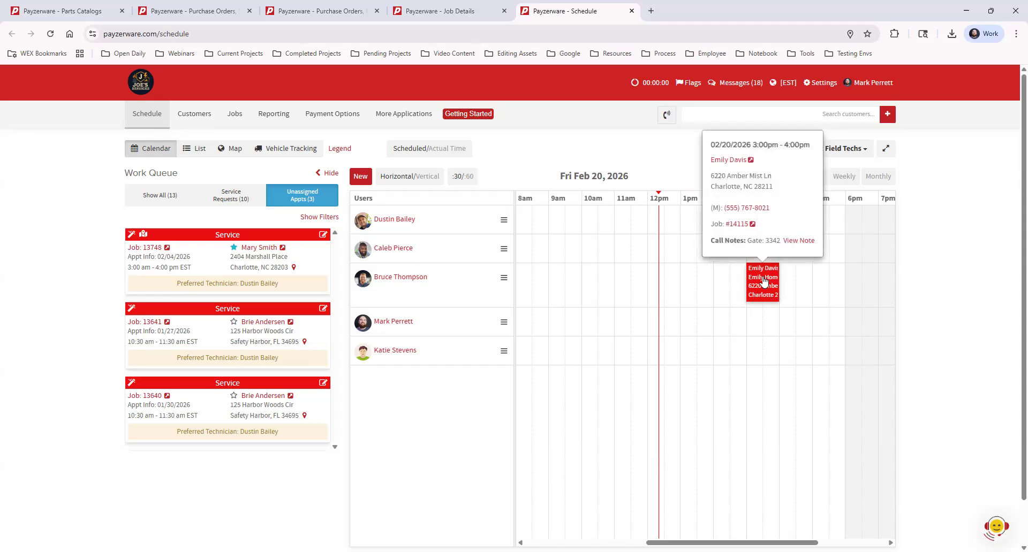
left_click(752, 224)
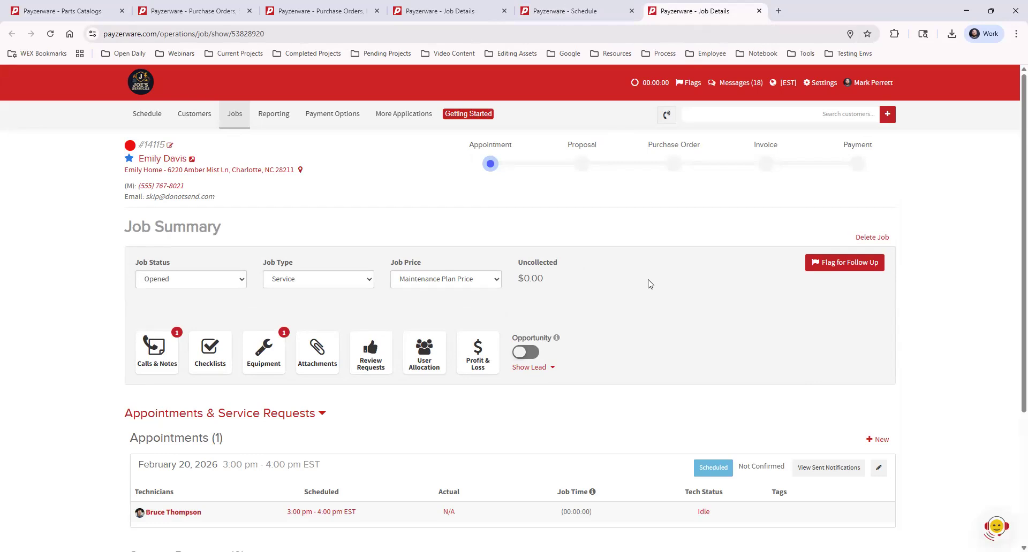
scroll(650, 284, "down", 3)
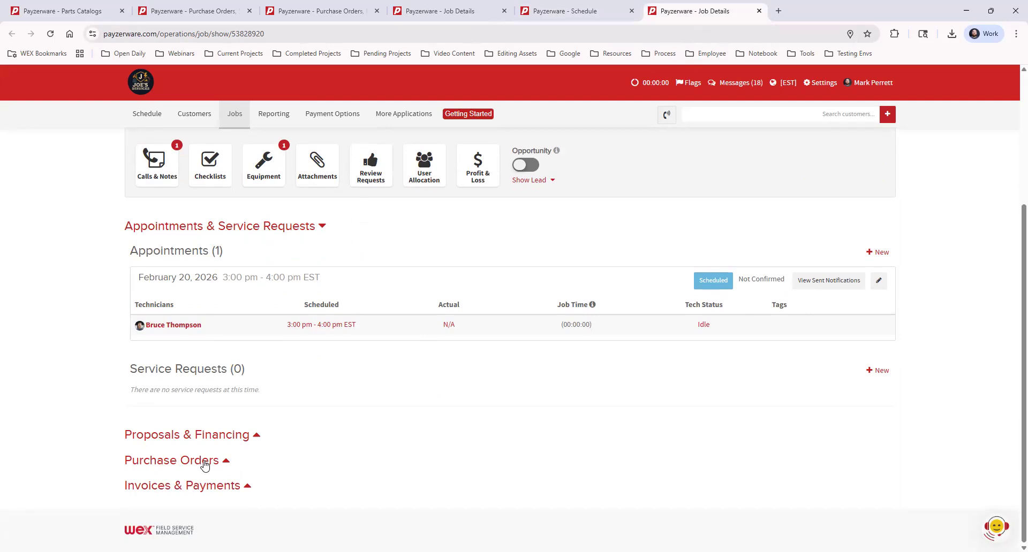
left_click(204, 461)
scroll(407, 337, "down", 2)
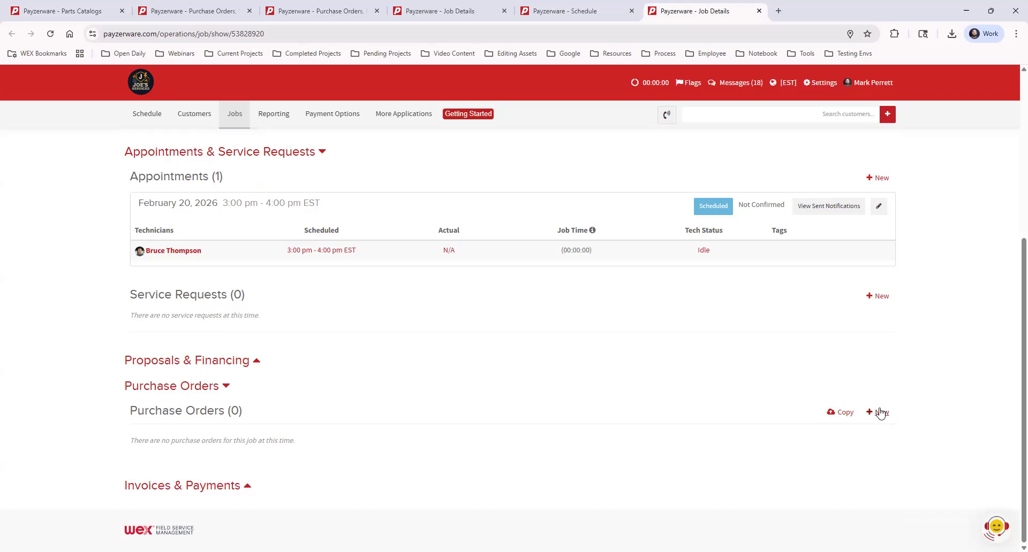
Step: Open the dialog for creating a PO from an existing PO and close it
left_click(845, 414)
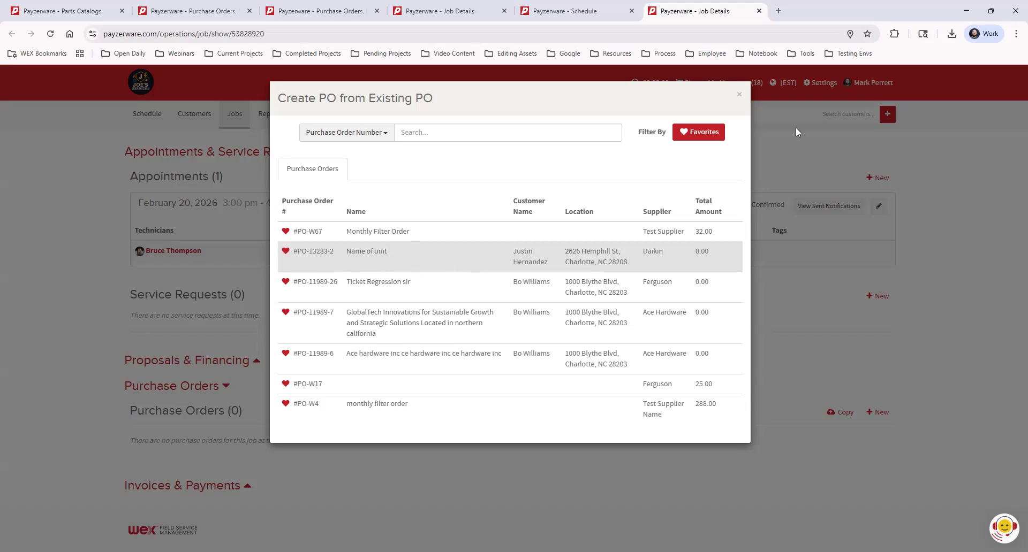
left_click(738, 95)
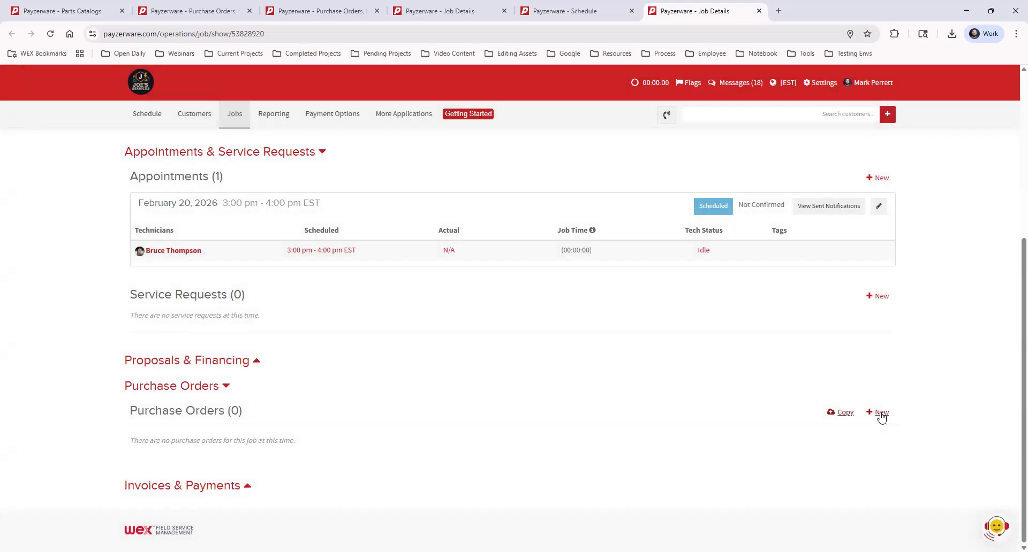
Step: Start a new job PO for the job with supplier Anderson Supply and the Job Account - 1004 supplier account
left_click(880, 413)
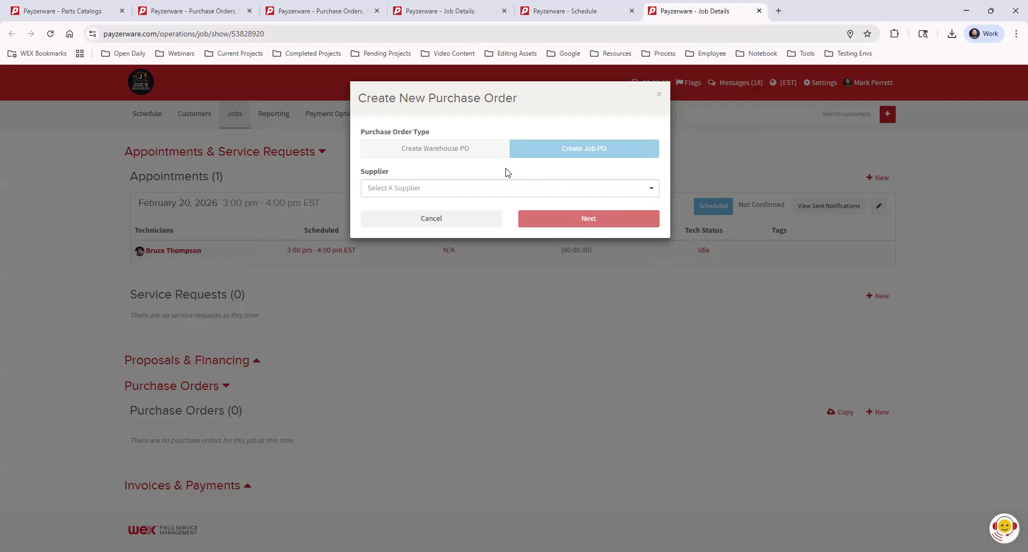
left_click(406, 190)
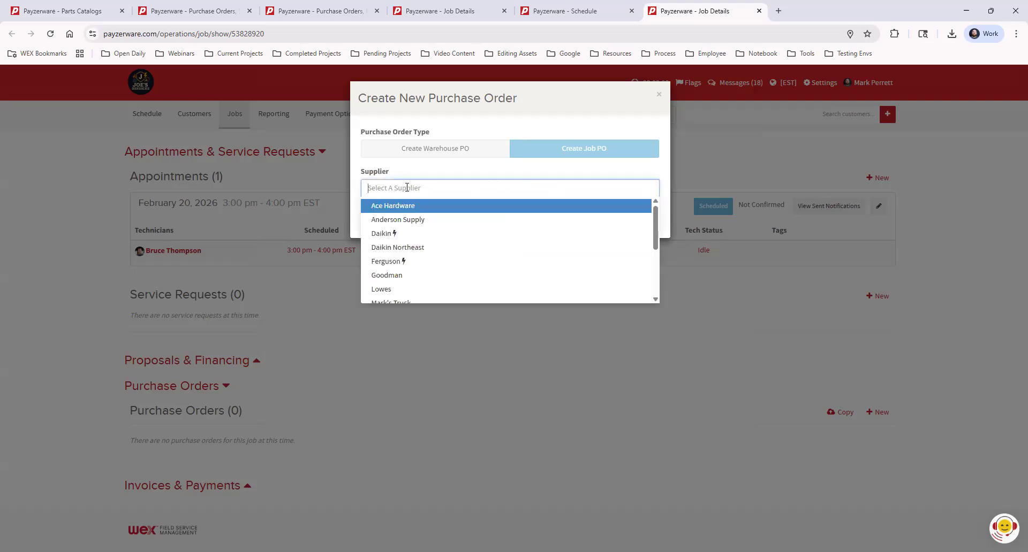
left_click(411, 220)
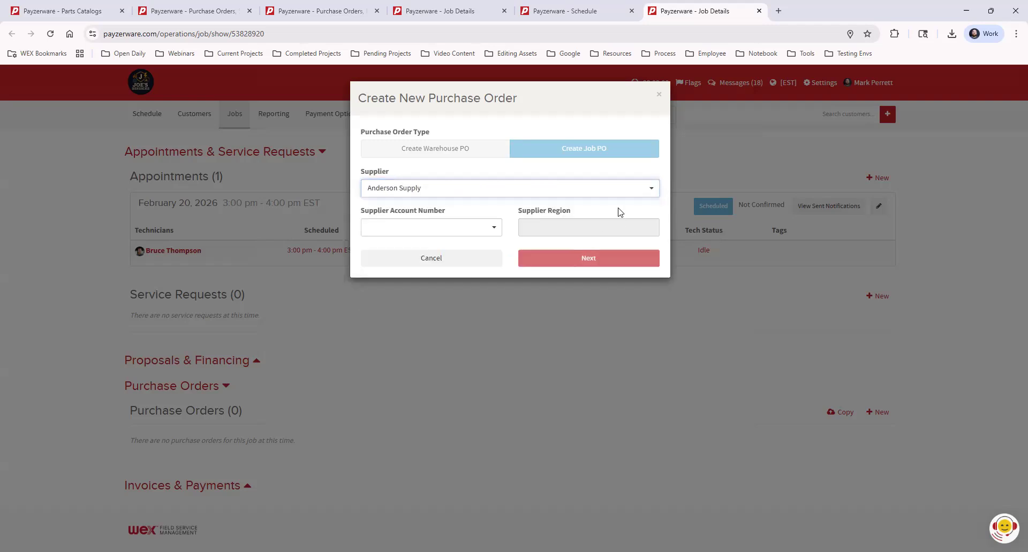
left_click(442, 230)
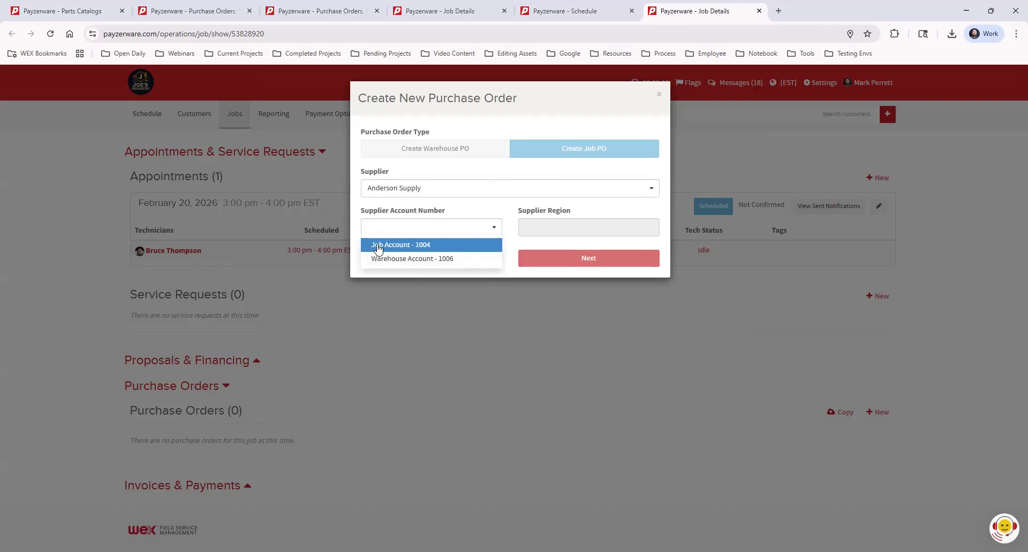
left_click(438, 247)
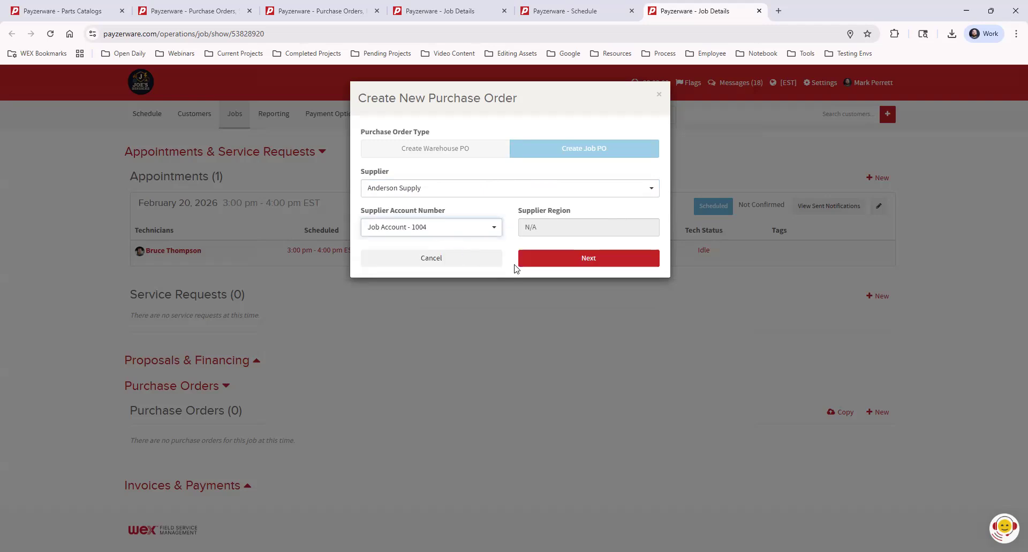
left_click(546, 259)
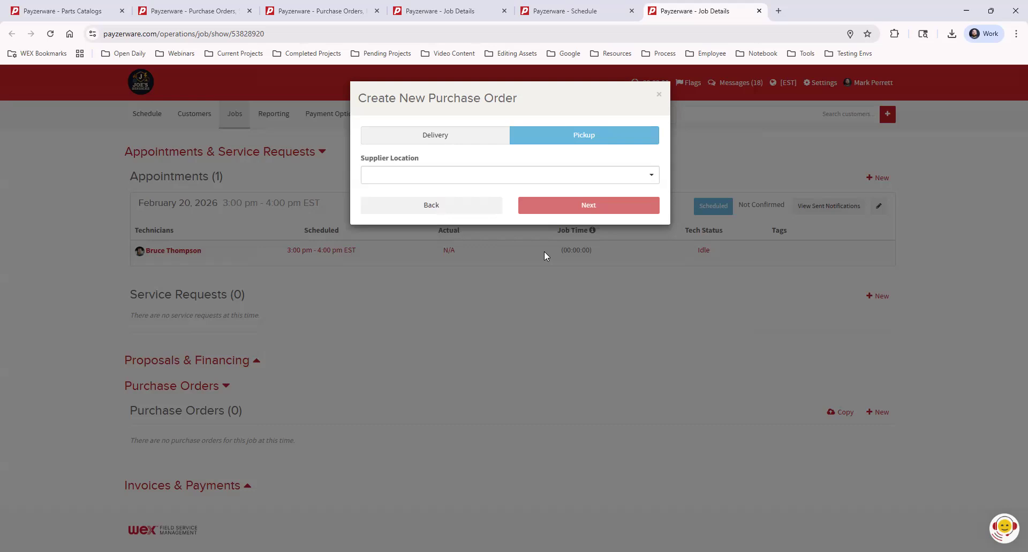
Step: Choose pickup from the Eastway Store - 1000 Main Street location and create the purchase order
left_click(507, 180)
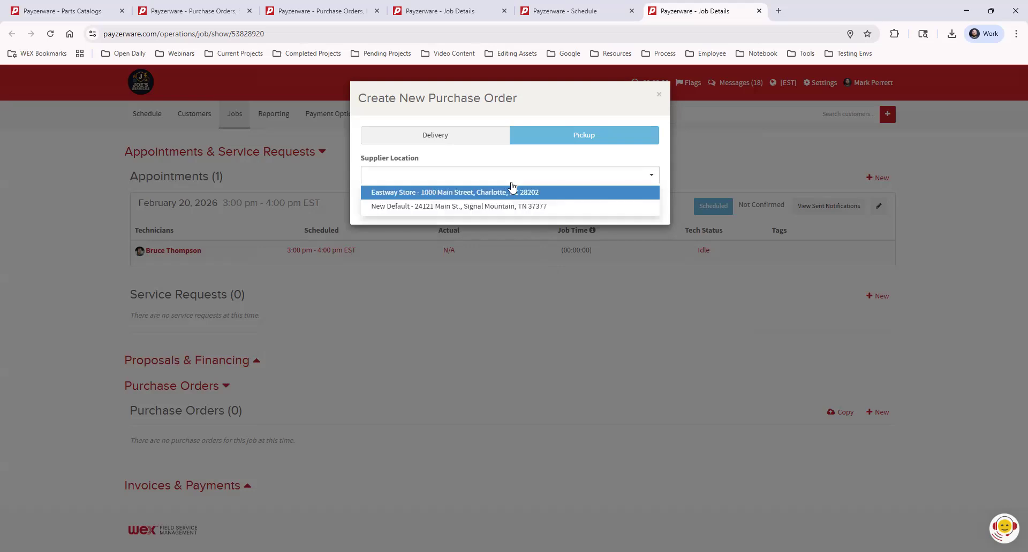
left_click(441, 194)
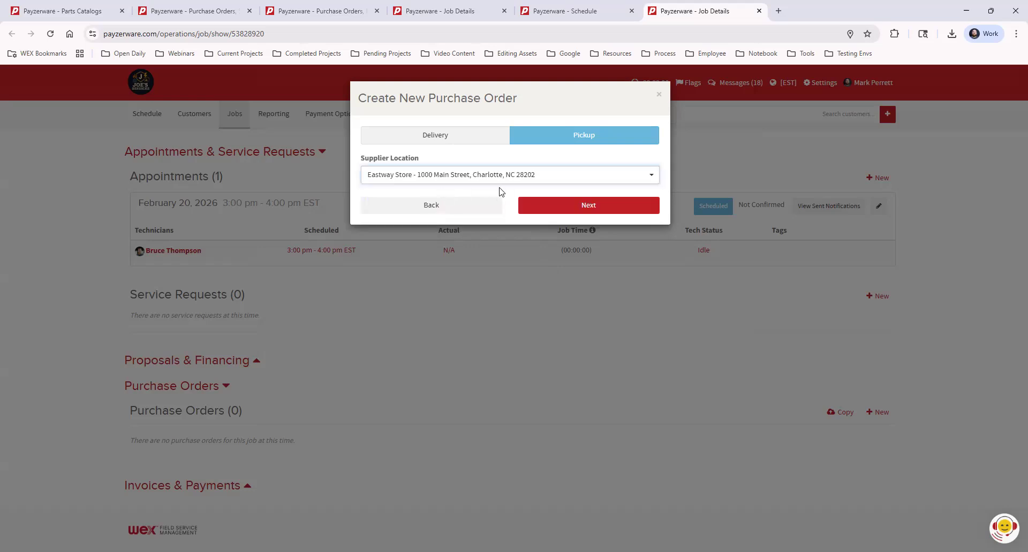
left_click(551, 207)
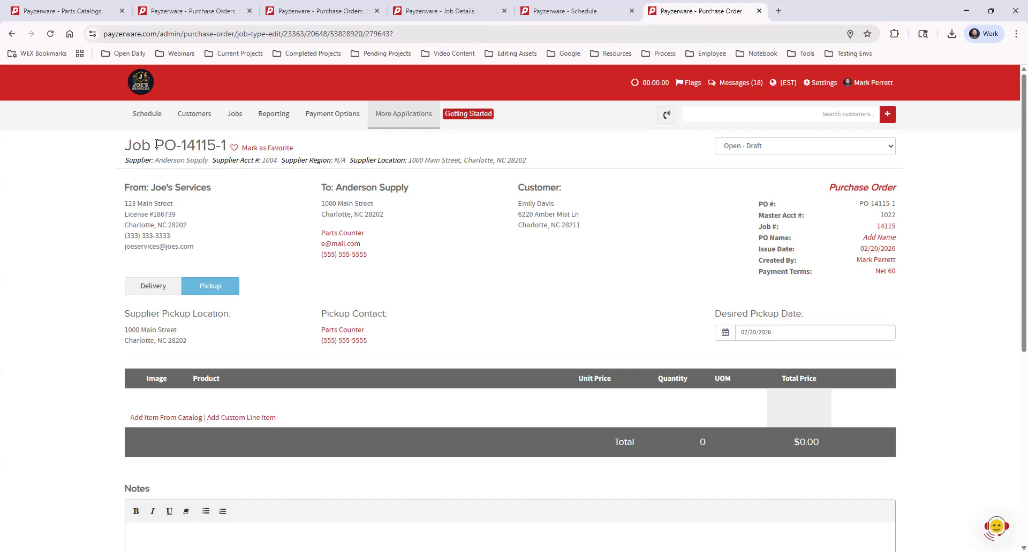
Step: Highlight the PO number in the purchase order heading to examine its parts
left_click_drag(184, 145, 214, 143)
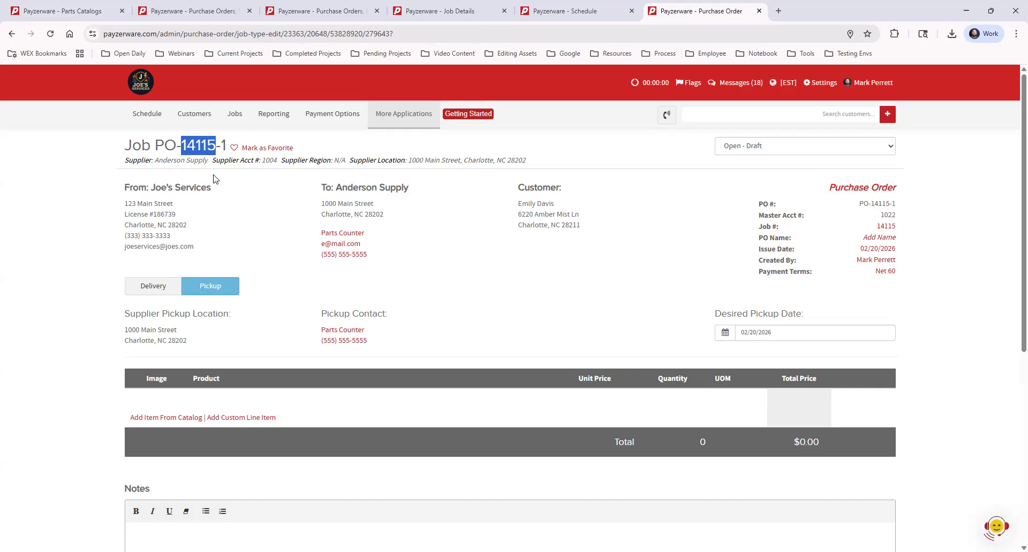
left_click_drag(156, 143, 225, 145)
double_click(224, 145)
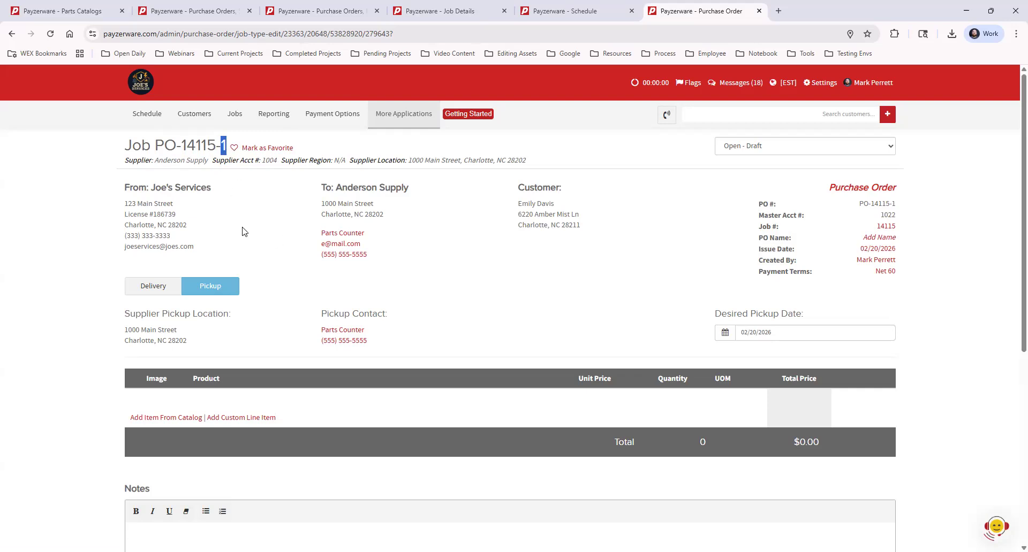
Step: Set the desired pickup date to February 25, 2026
left_click(265, 209)
left_click(784, 334)
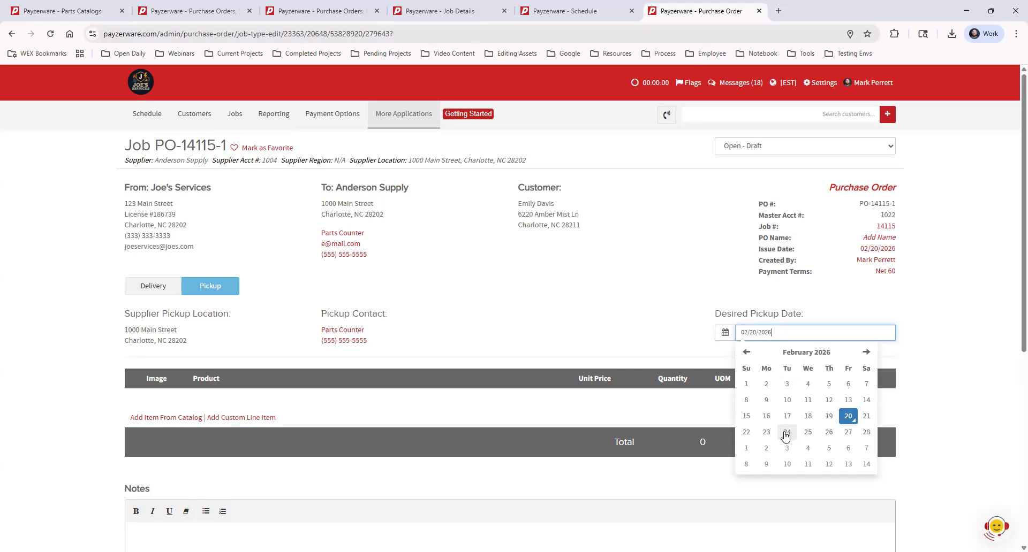
left_click(808, 432)
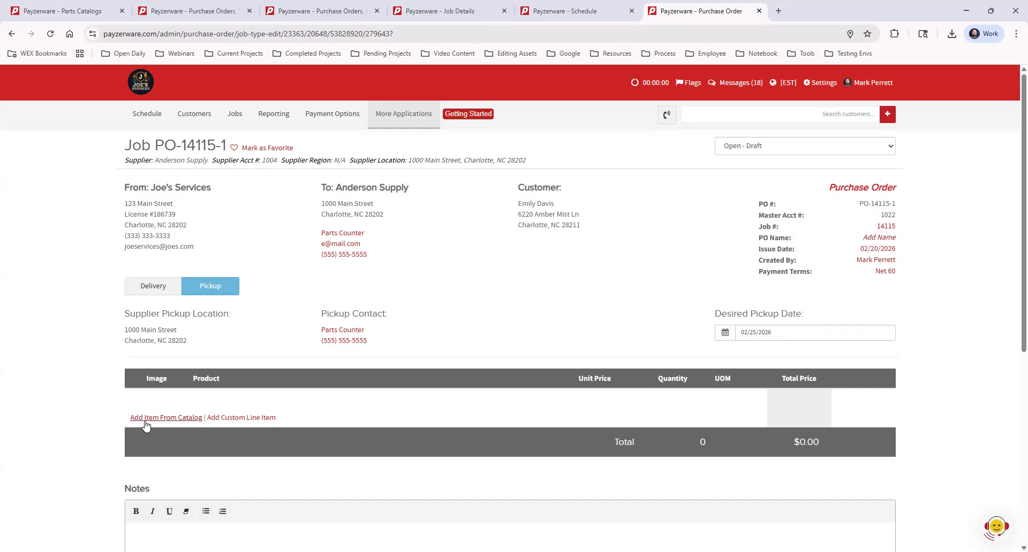
Step: Add Part 1 and Part 3 from the Anderson Supply parts catalog to the cart and return to review the PO
left_click(188, 420)
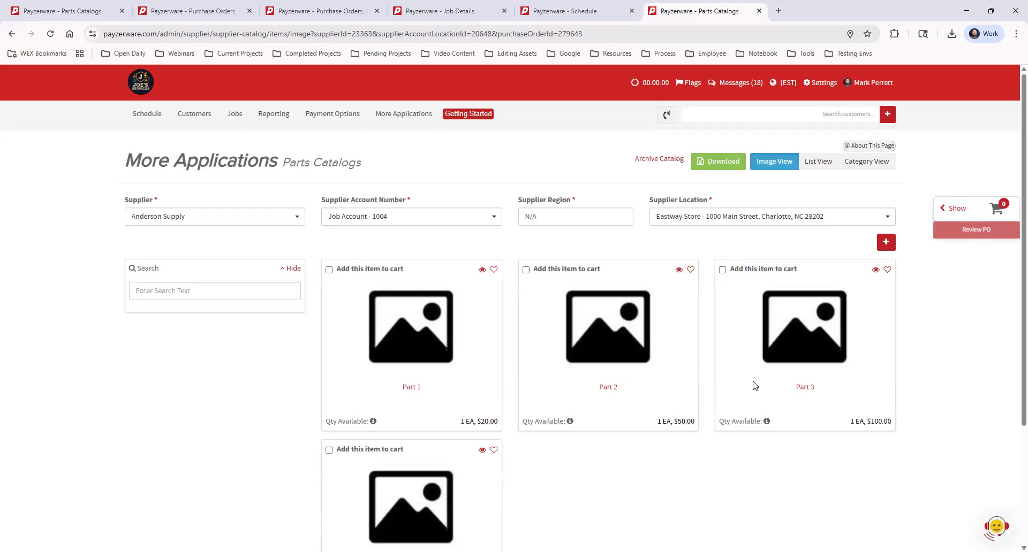
scroll(752, 386, "down", 2)
scroll(753, 385, "up", 2)
left_click(175, 216)
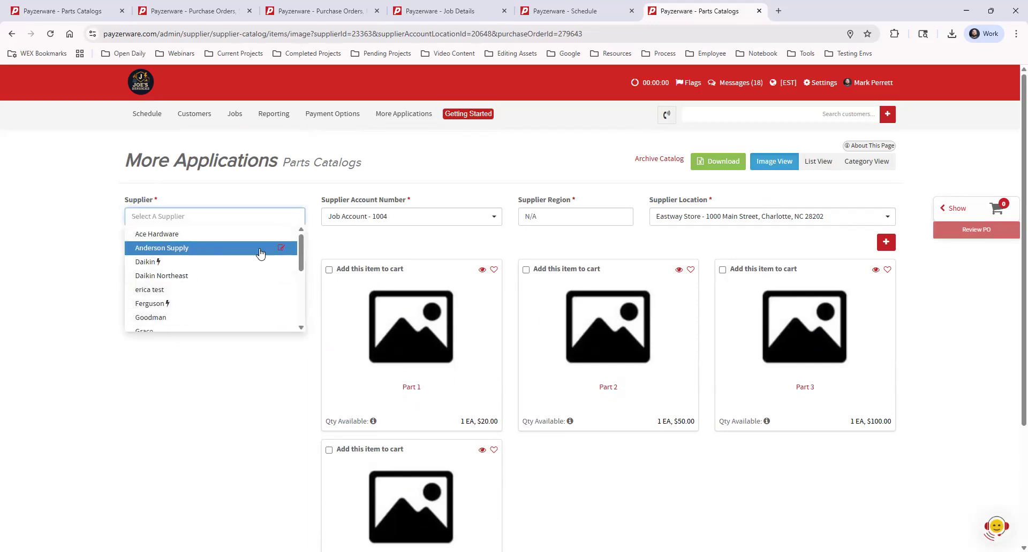
left_click(451, 248)
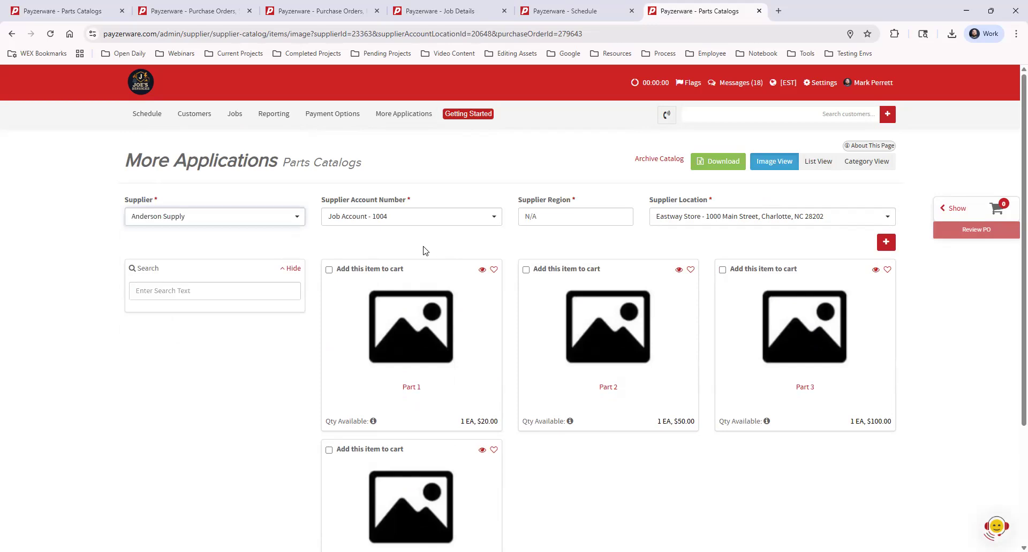
left_click(328, 270)
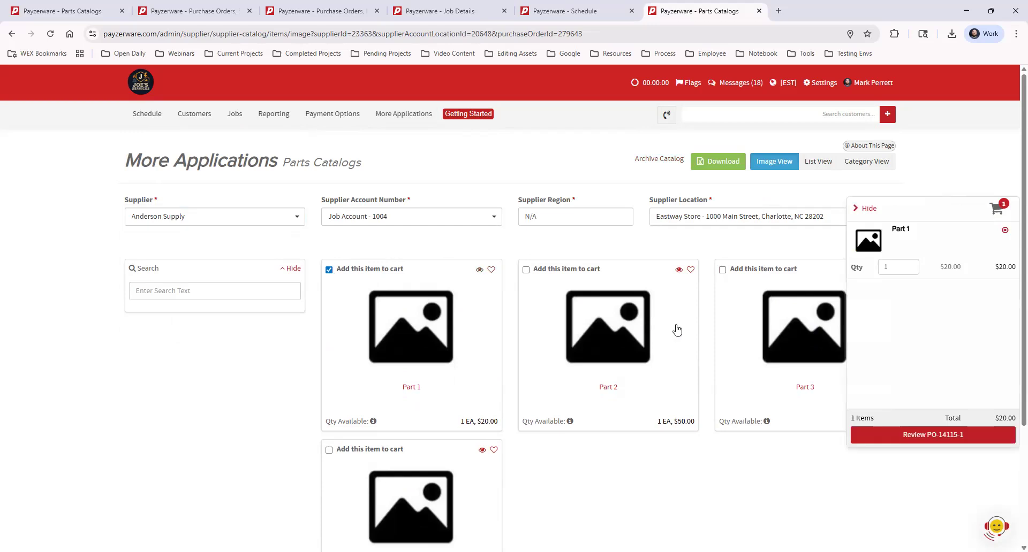
left_click(722, 271)
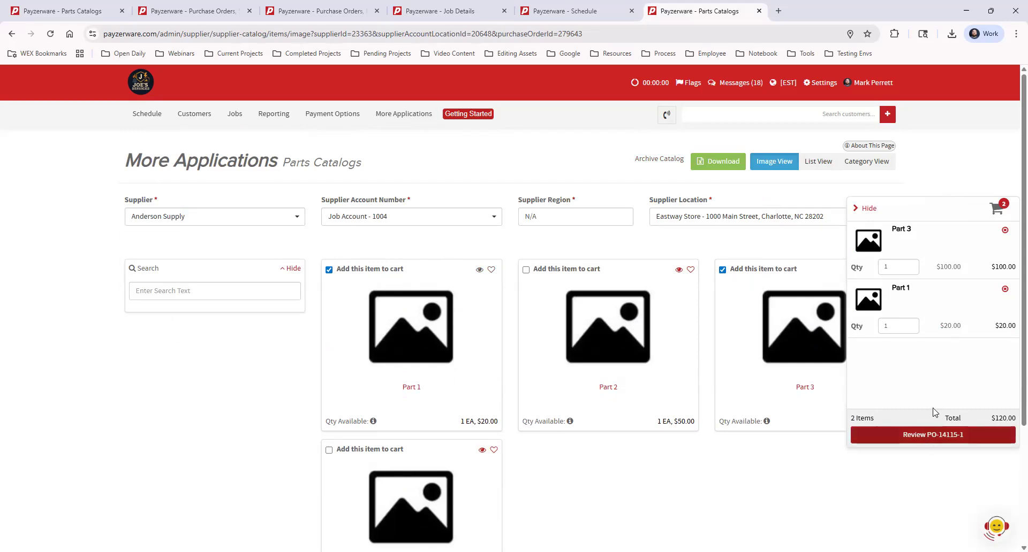
left_click(940, 435)
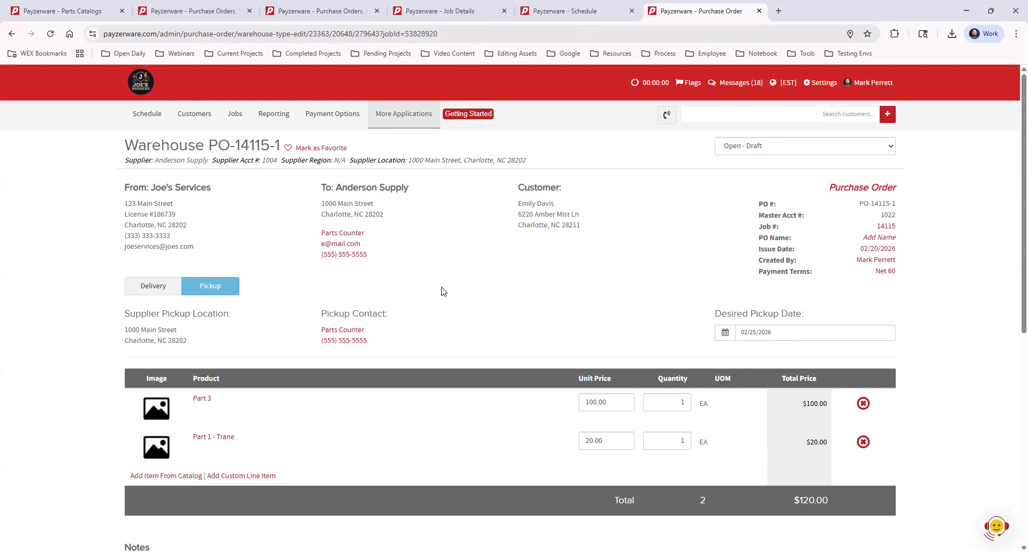
Step: Fill in the signer's full name in the signature section at the bottom of the PO
scroll(431, 289, "down", 4)
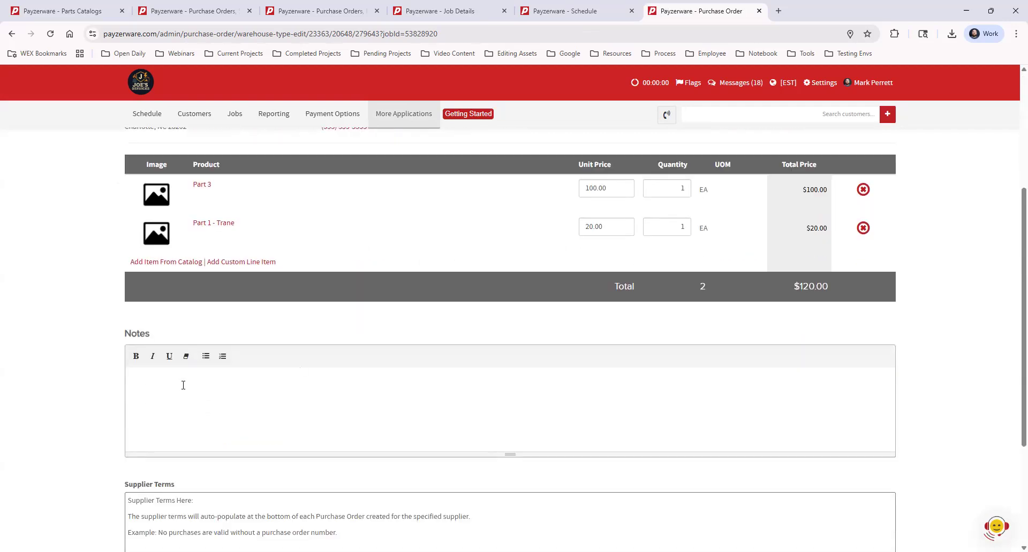
scroll(183, 386, "down", 2)
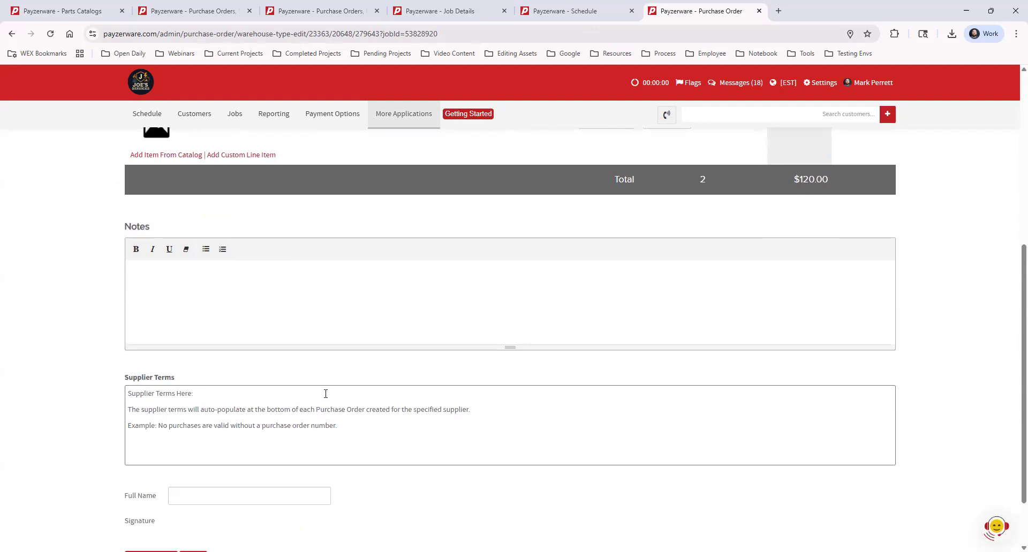
scroll(325, 395, "down", 1)
left_click(214, 439)
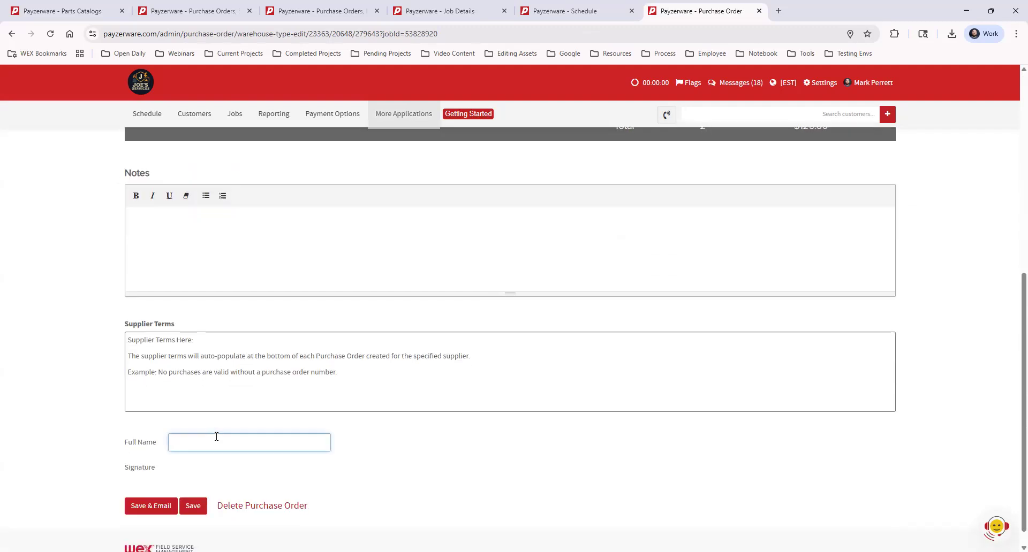
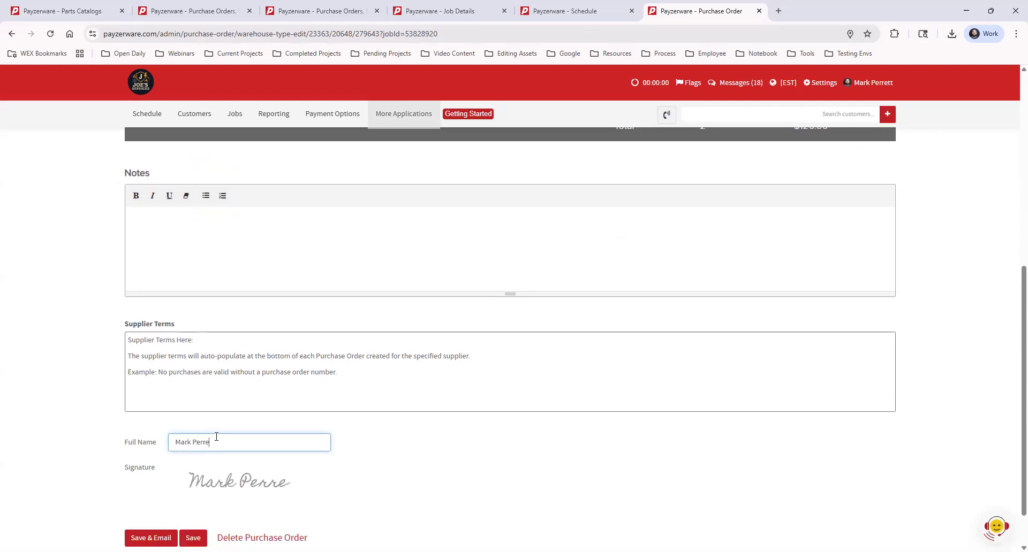
left_click(401, 459)
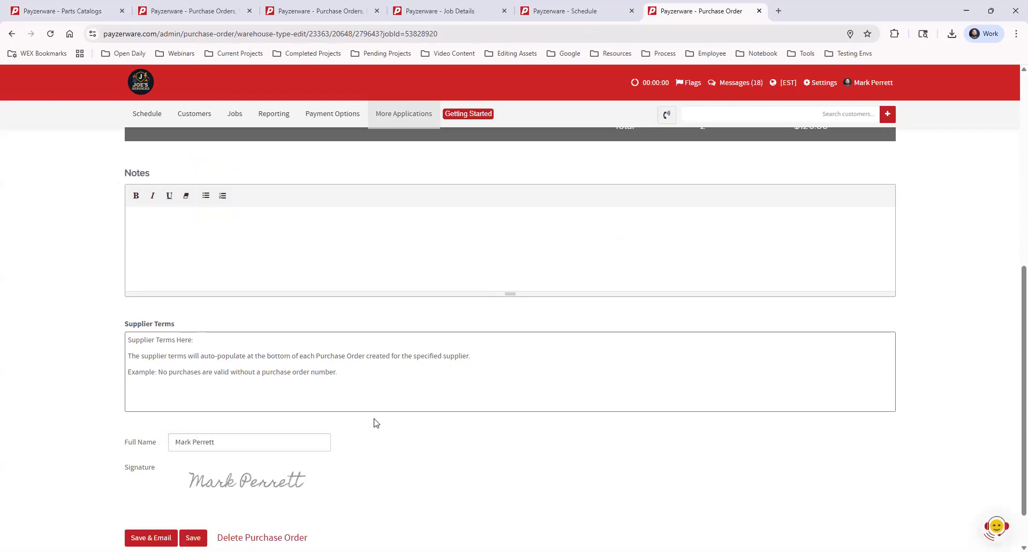
Step: Save the purchase order and email it to the Parts Counter contact
scroll(374, 422, "up", 7)
scroll(352, 496, "down", 7)
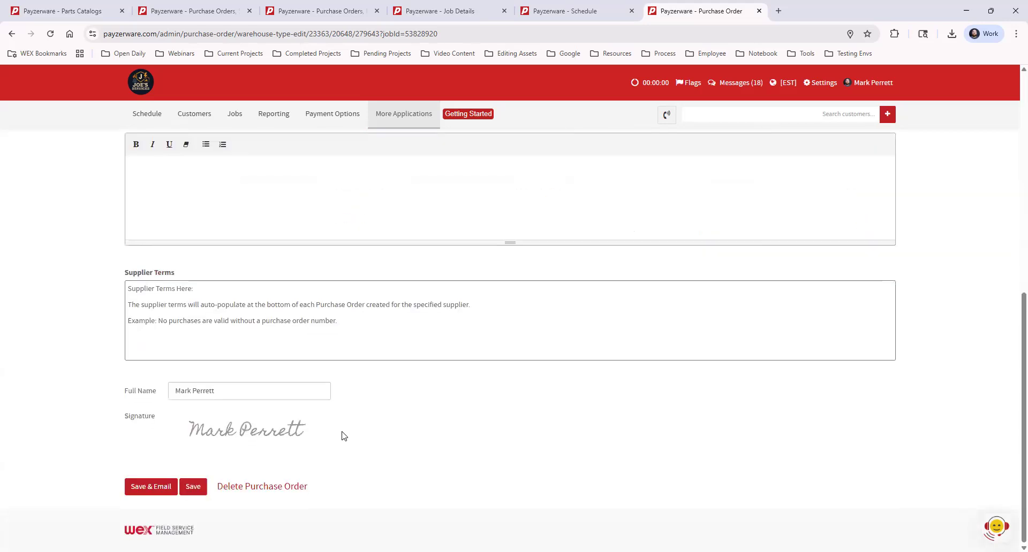
left_click(142, 487)
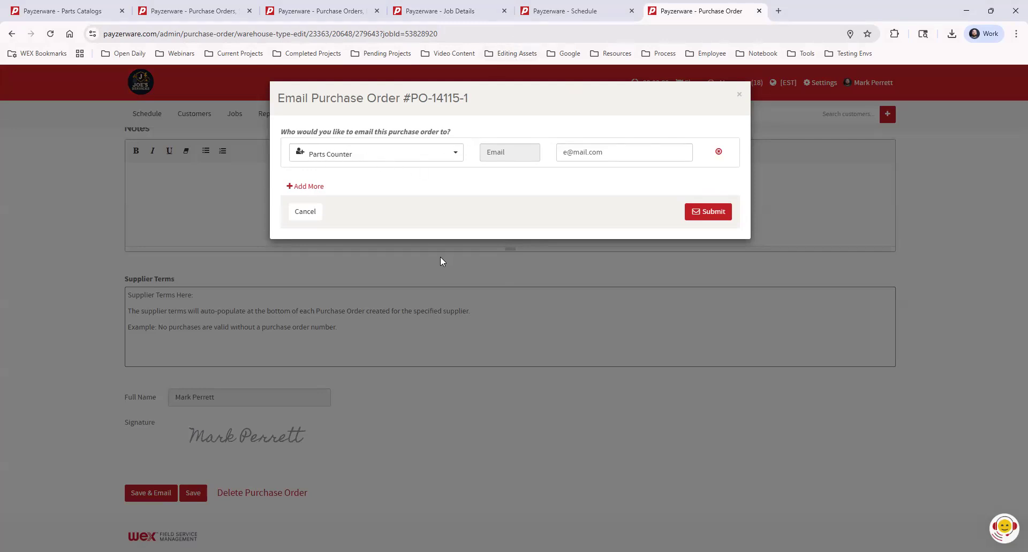
left_click(720, 212)
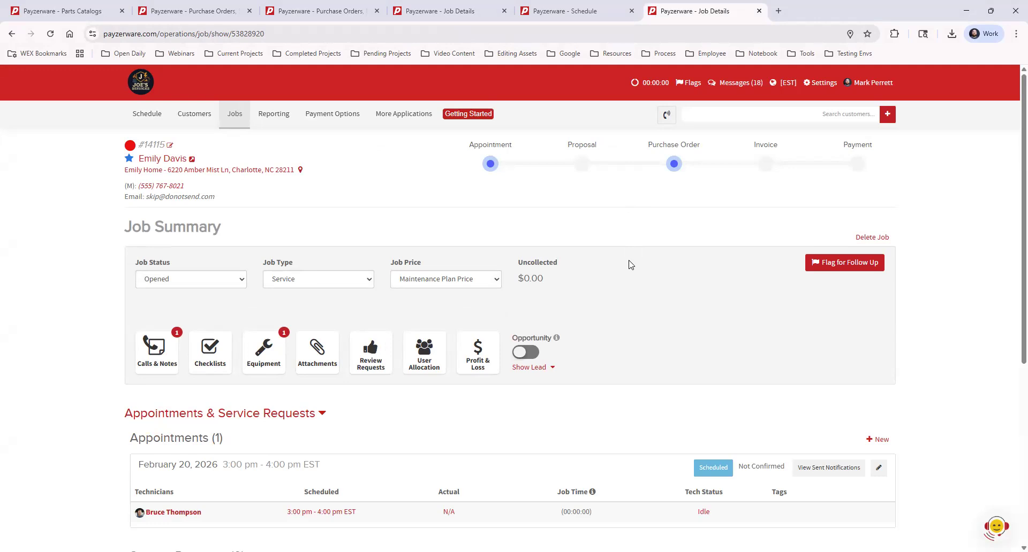
Step: Preview the PO's PDF and its email dialog from the job's Purchase Orders list, closing each
scroll(632, 265, "down", 3)
scroll(636, 266, "down", 3)
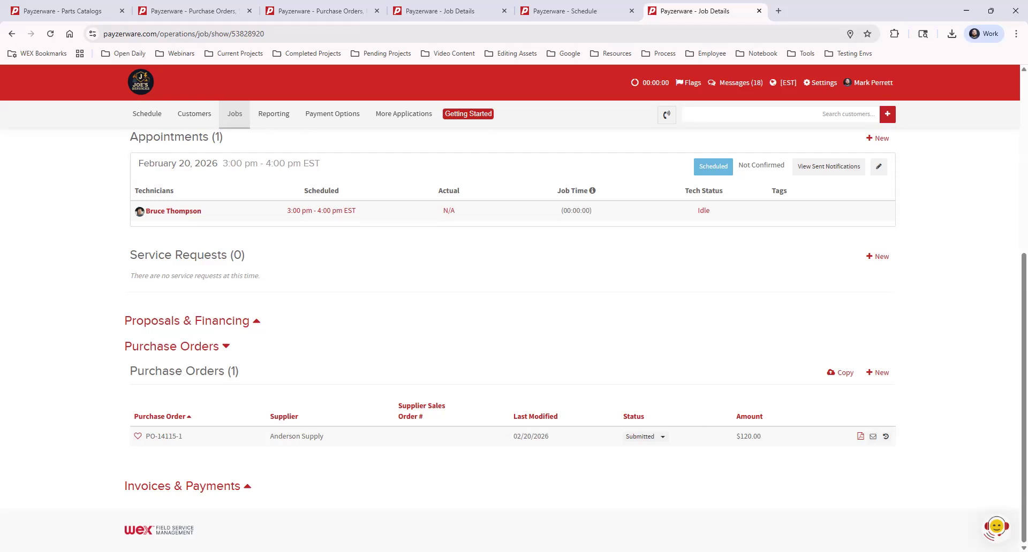
left_click(860, 437)
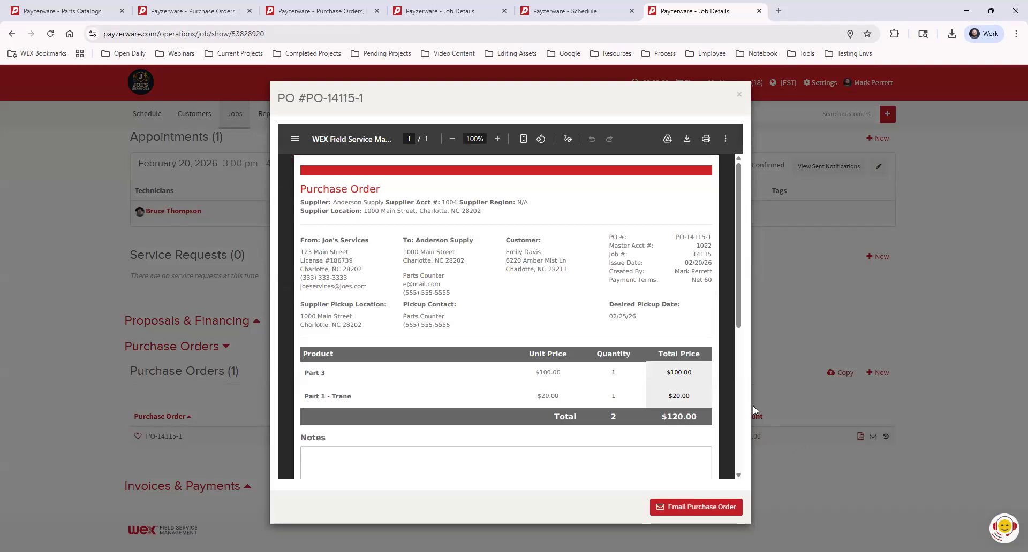
mouse_move(736, 276)
left_mouse_down()
mouse_move(748, 399)
mouse_move(755, 265)
left_mouse_up()
left_click(741, 97)
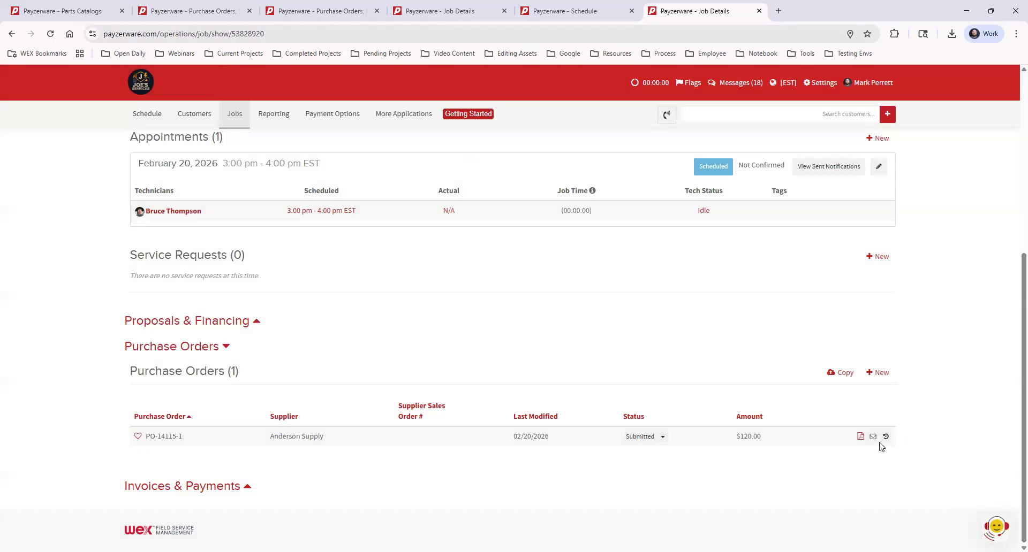
left_click(872, 438)
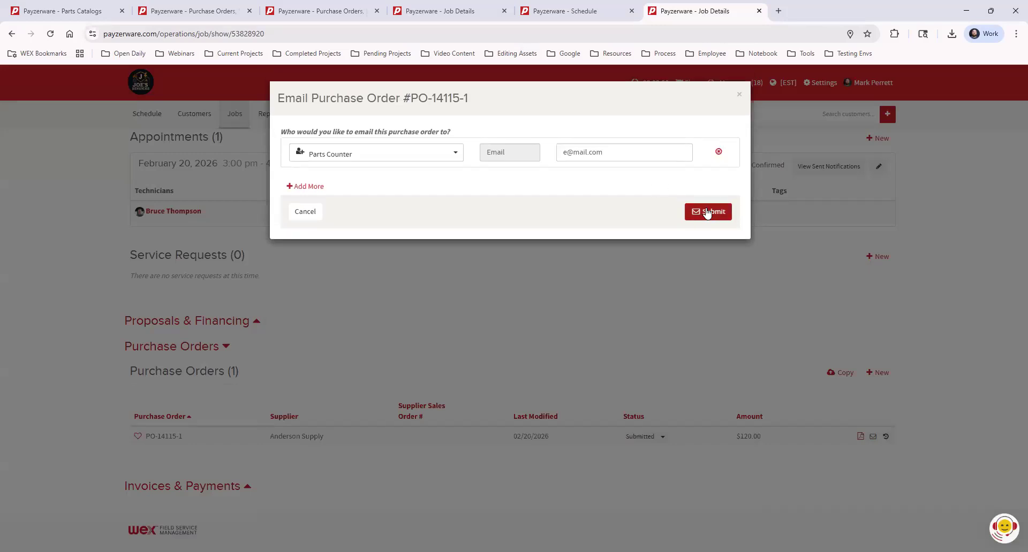
left_click(739, 95)
Step: Change the PO's status to Open - Draft and reopen the purchase order
mouse_move(886, 438)
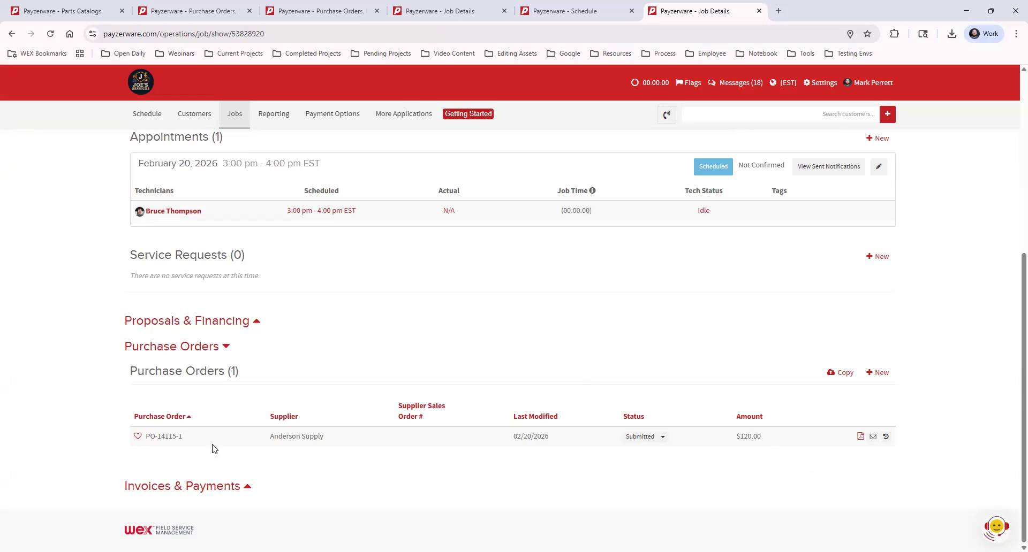
left_click_drag(159, 437, 211, 439)
left_click(152, 436)
left_click(663, 438)
left_click(664, 452)
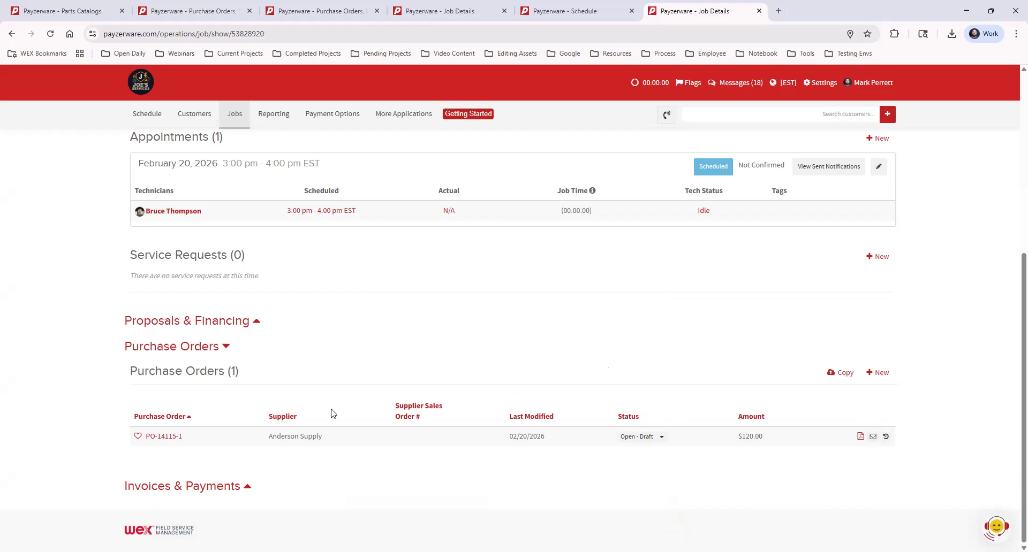
left_click(169, 438)
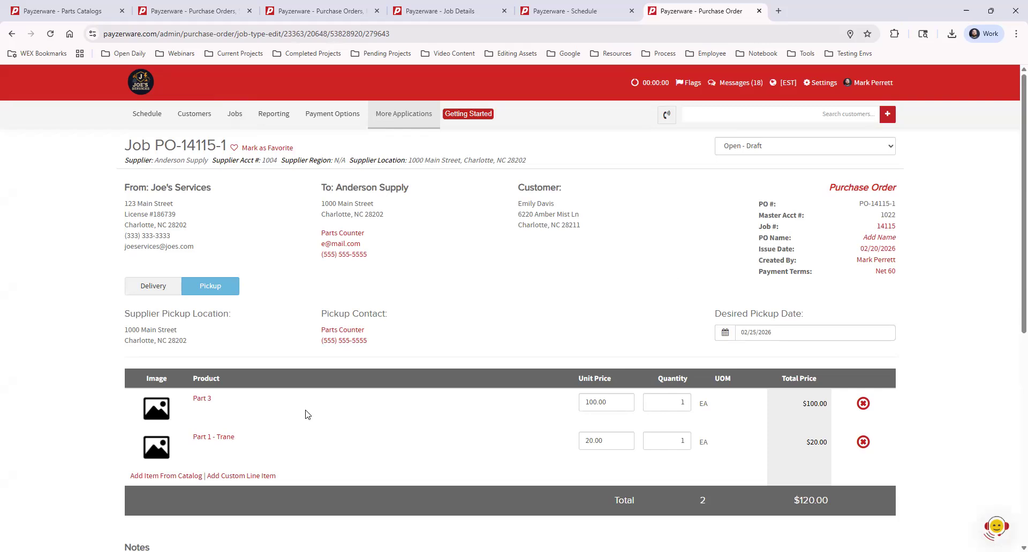
Step: Add a custom line item named Filter with a unit price of 25.00, also adding it to the supplier catalog
left_click(237, 476)
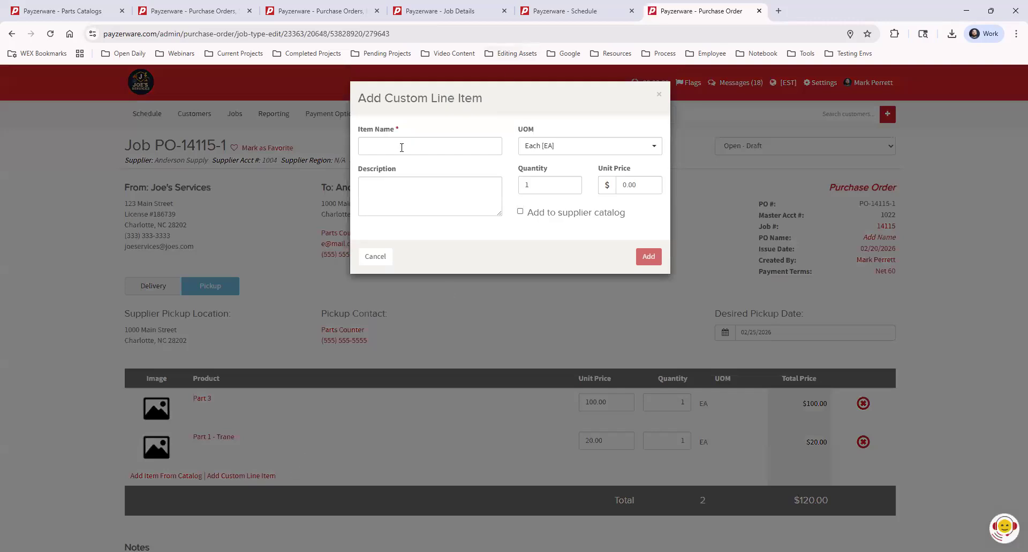
left_click(405, 146)
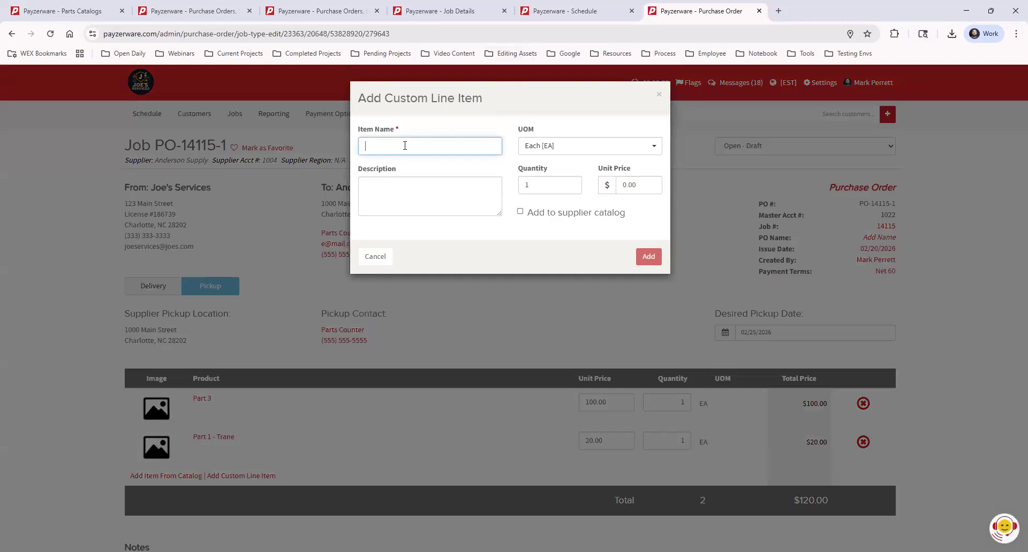
type("Filter")
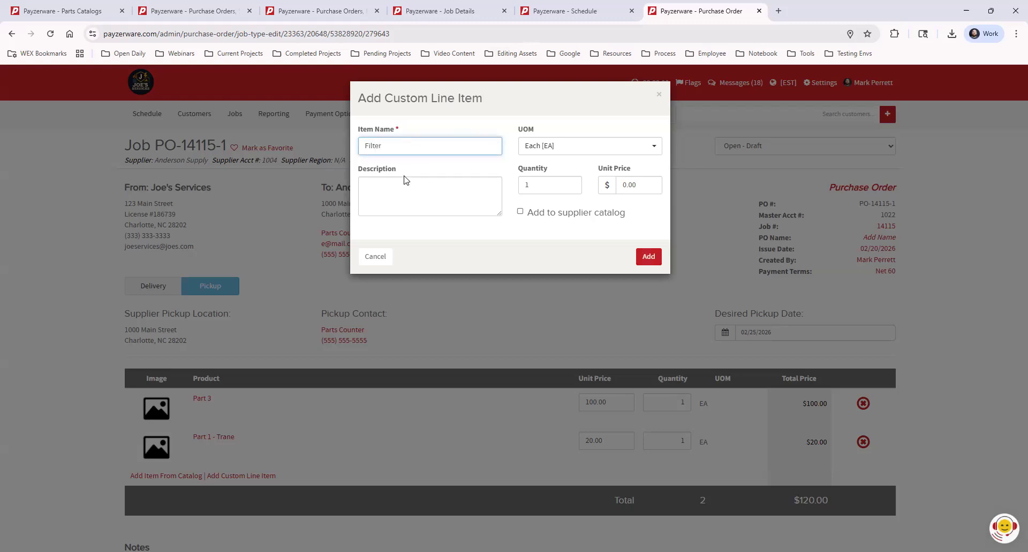
left_click(618, 184)
type("25.00")
key("Tab")
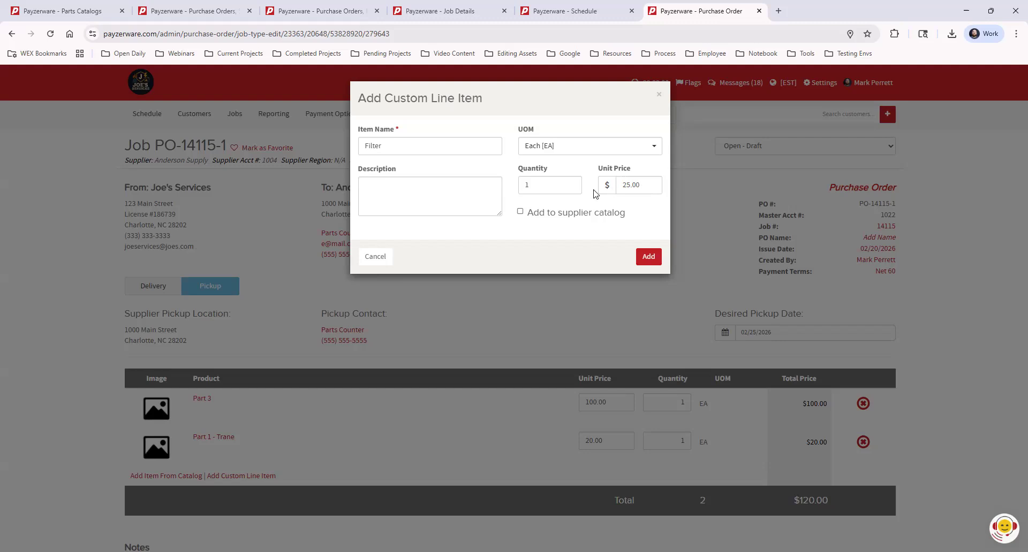
left_click(527, 213)
left_click(647, 257)
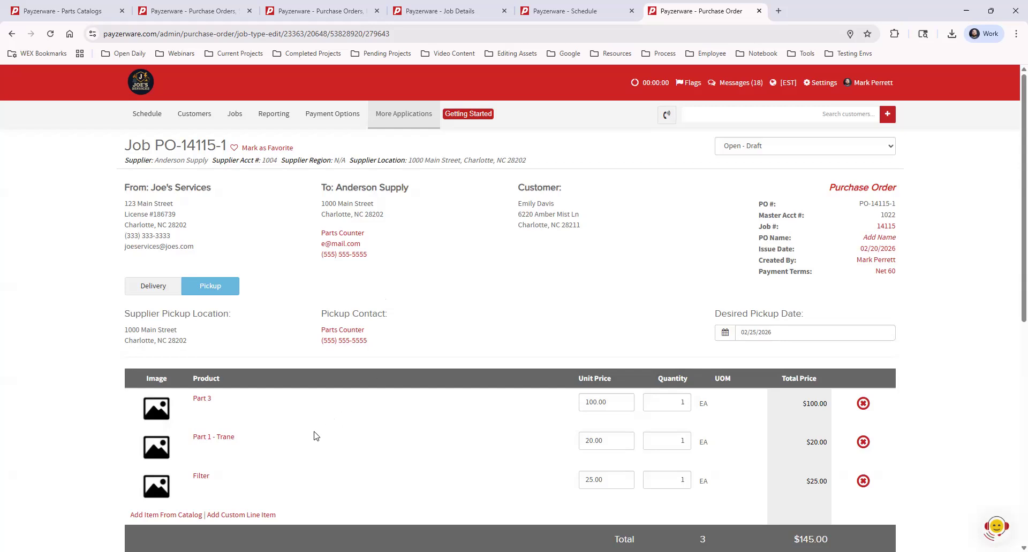
Step: Save the updated purchase order and review it in the job's Purchase Orders list
scroll(941, 430, "down", 2)
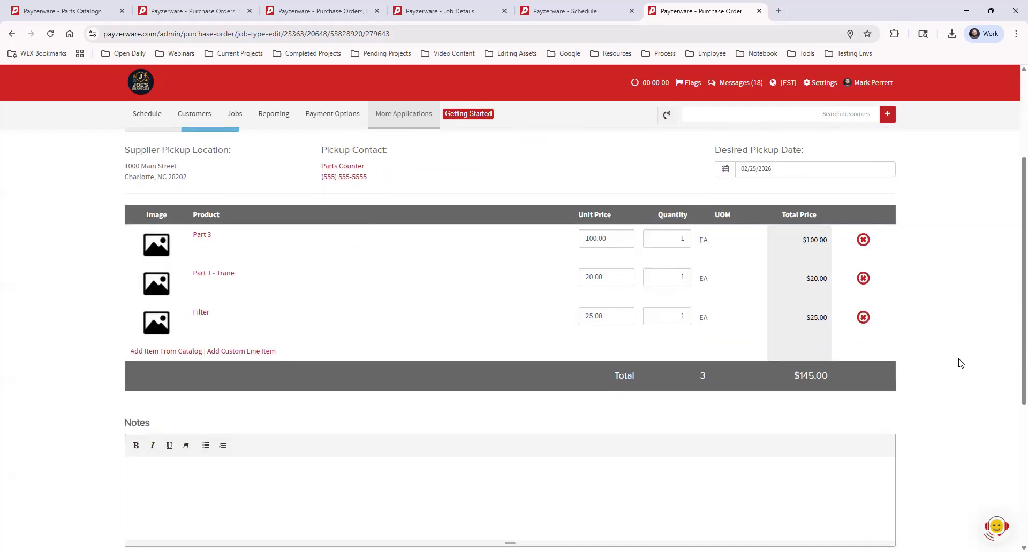
scroll(959, 362, "down", 5)
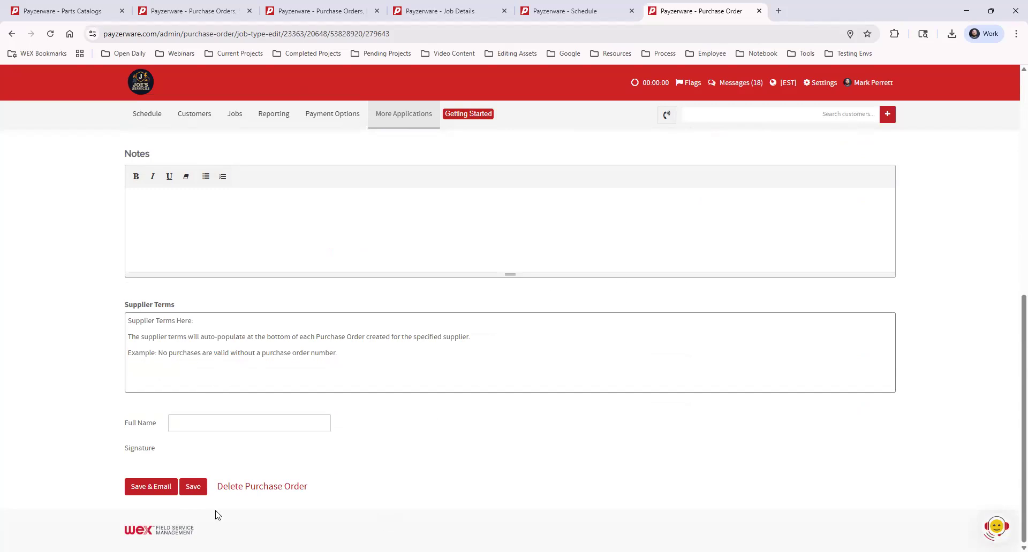
left_click(191, 483)
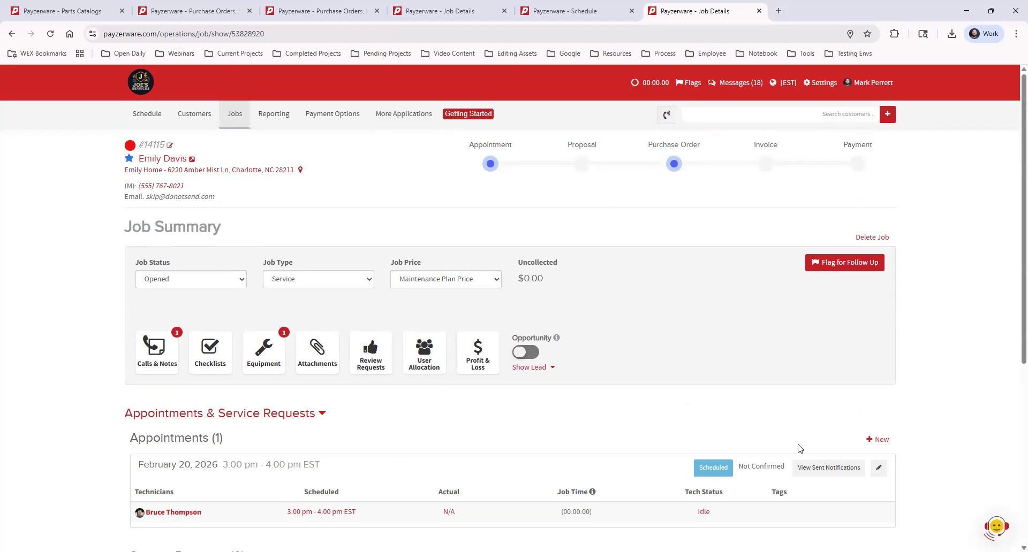
scroll(879, 439, "down", 5)
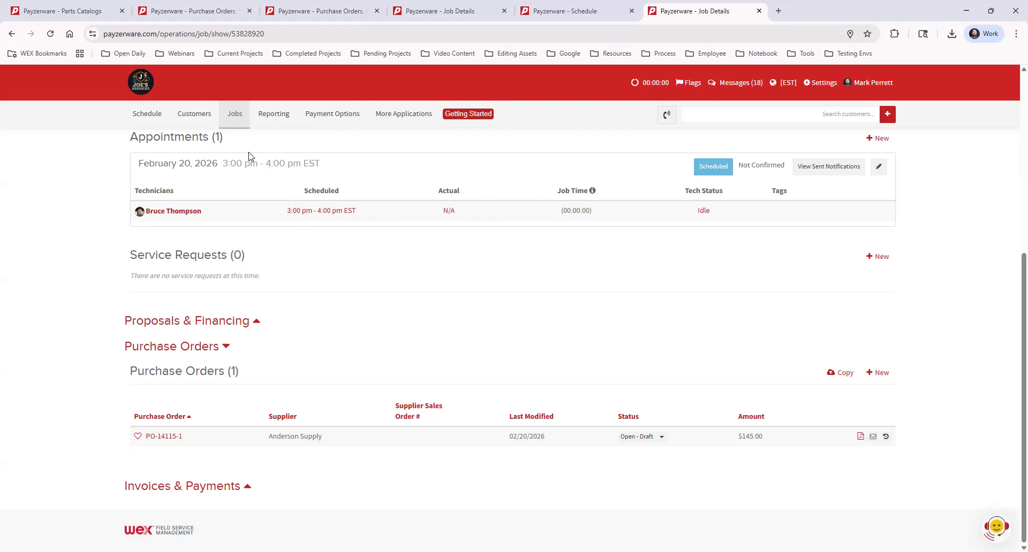
Step: Open the purchase order list and review its entries, including the Type column
left_click(235, 126)
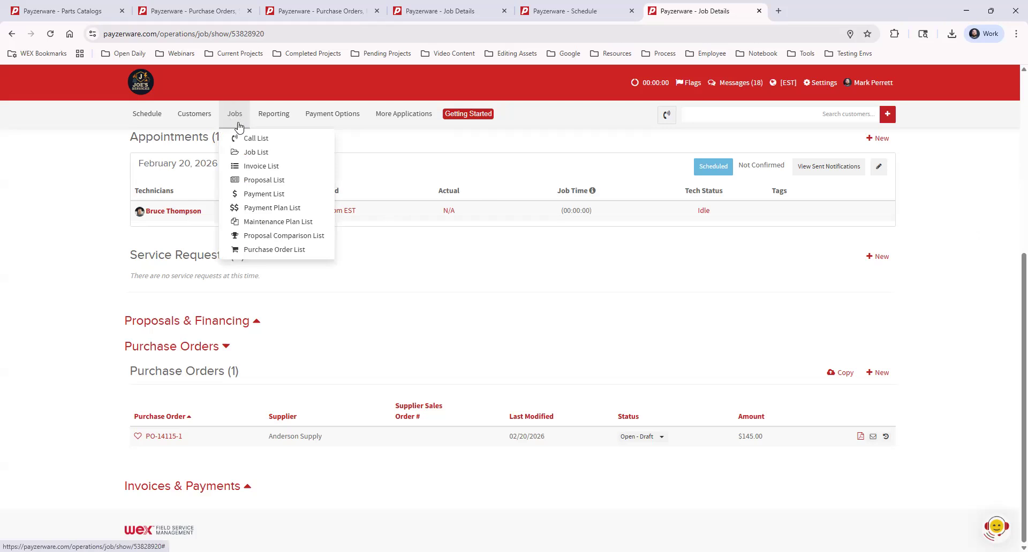
left_click(303, 250)
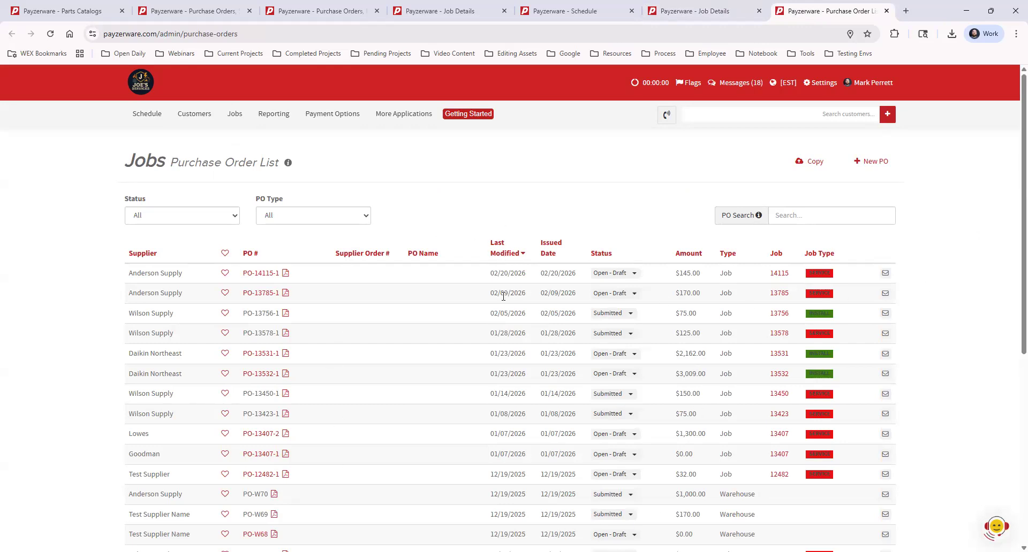
scroll(495, 316, "down", 6)
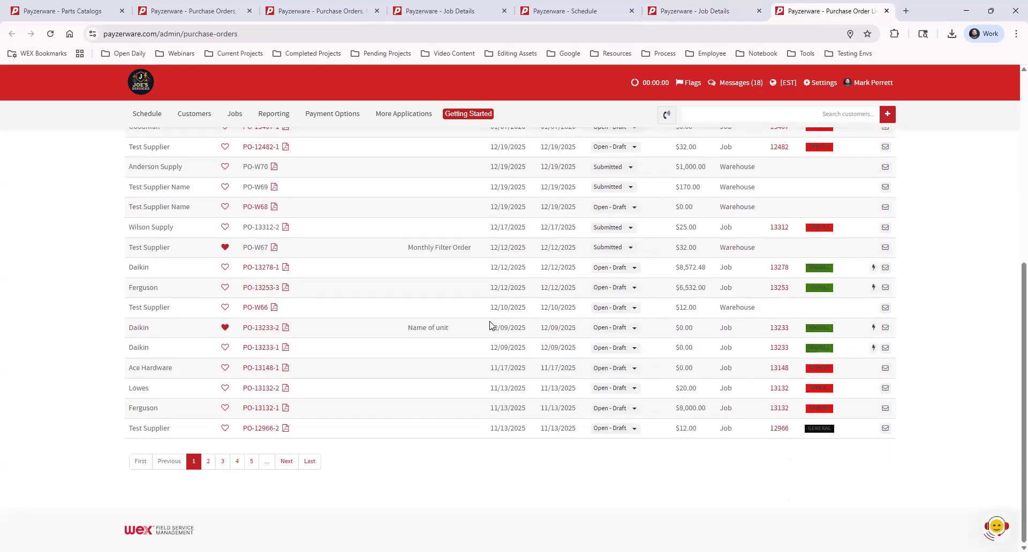
scroll(489, 324, "up", 6)
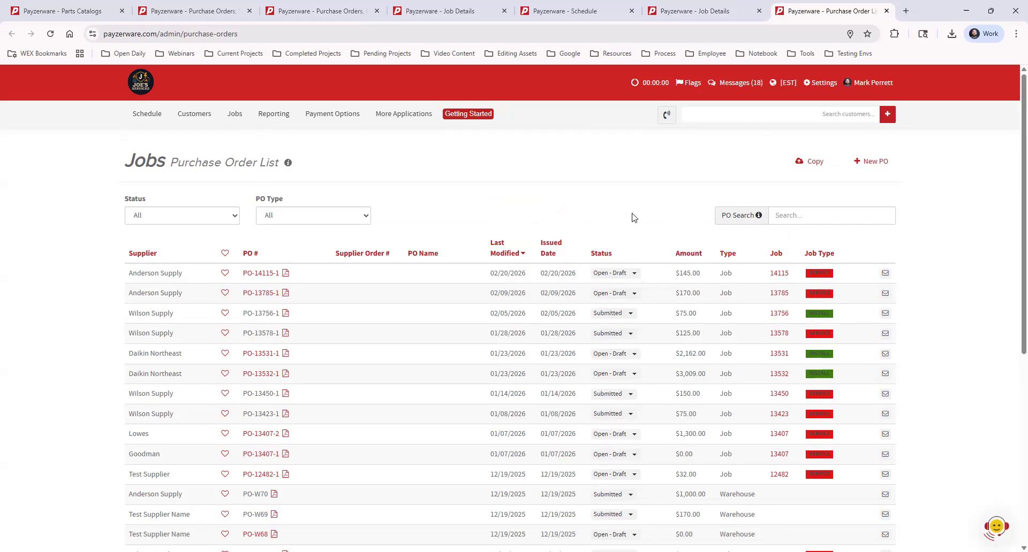
double_click(726, 273)
left_click(738, 291)
left_click_drag(720, 494, 799, 489)
Step: Start a new warehouse purchase order for Anderson Supply using Warehouse Account - 1006
left_click(936, 183)
left_click(872, 162)
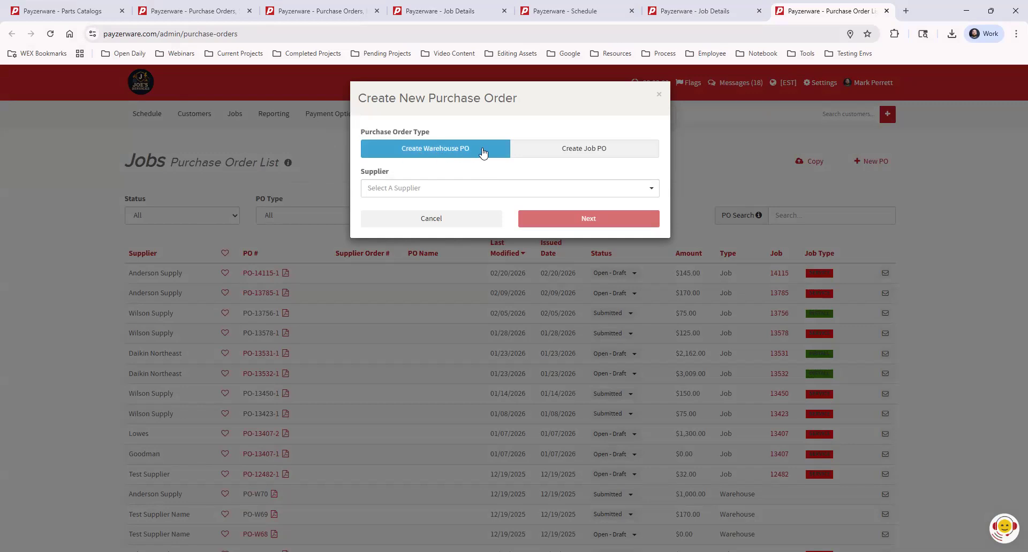
left_click(541, 149)
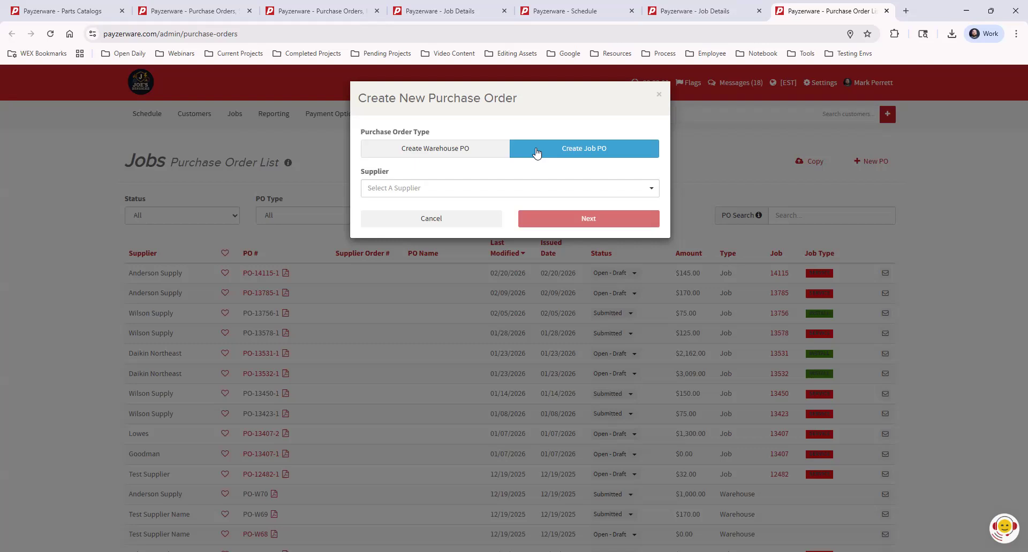
left_click(453, 153)
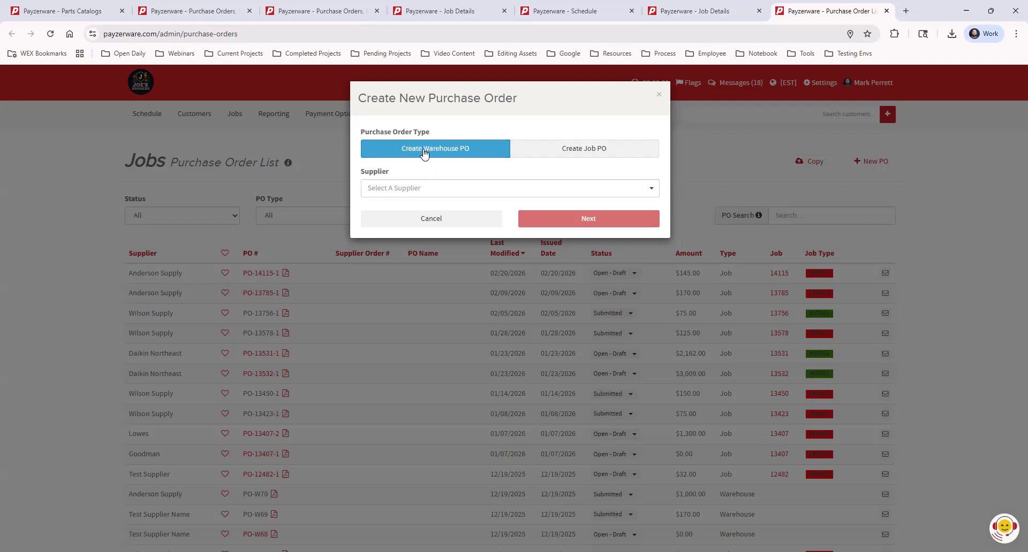
left_click(435, 189)
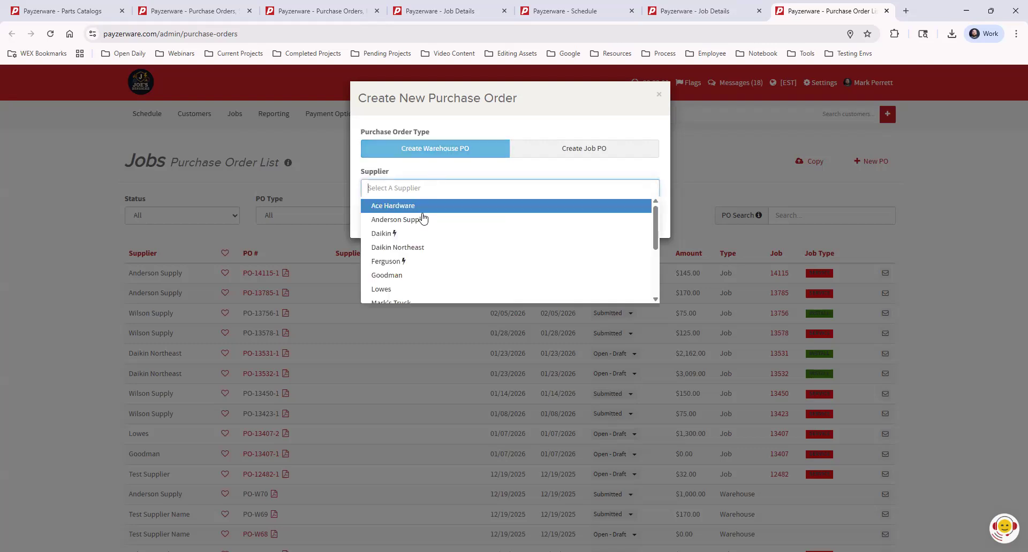
left_click(423, 221)
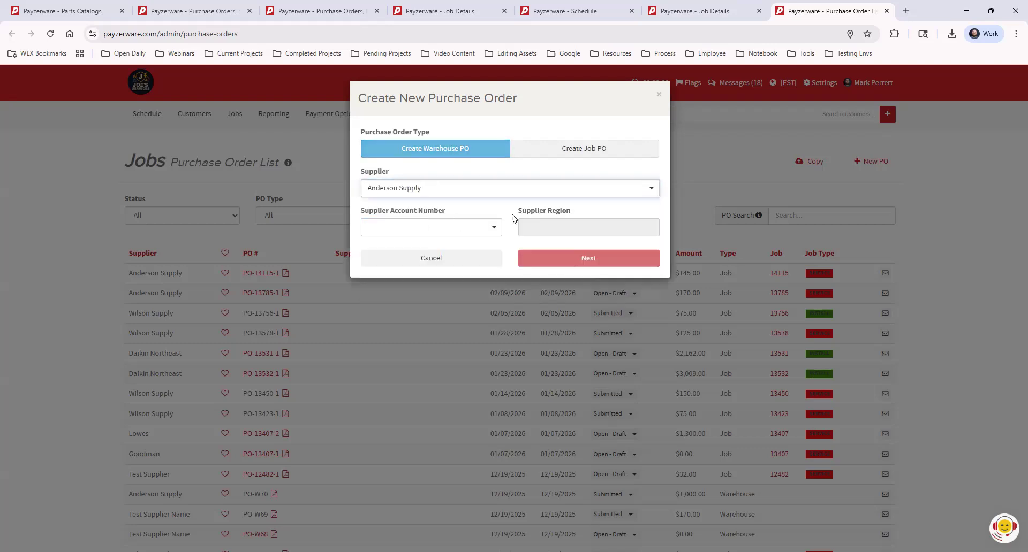
left_click(471, 232)
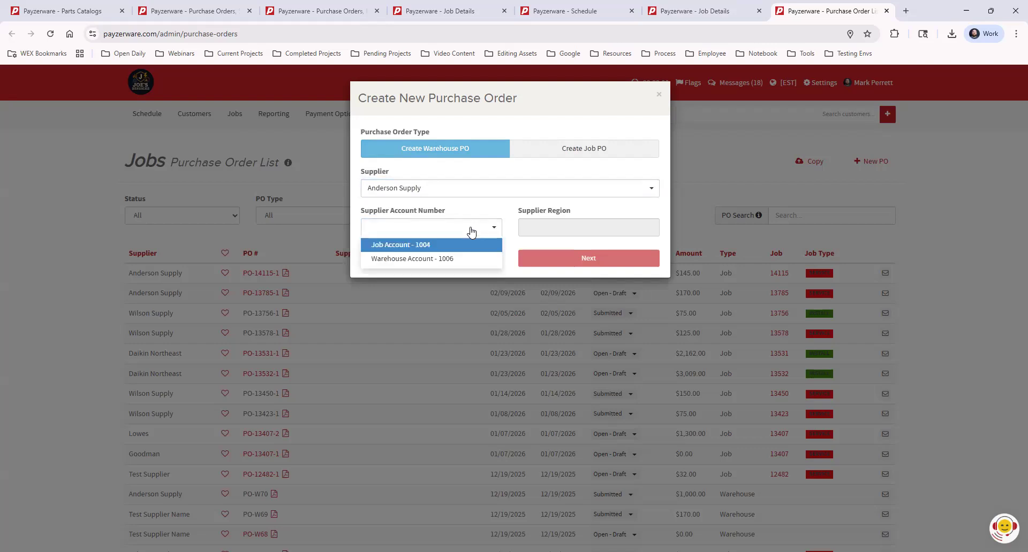
left_click(419, 261)
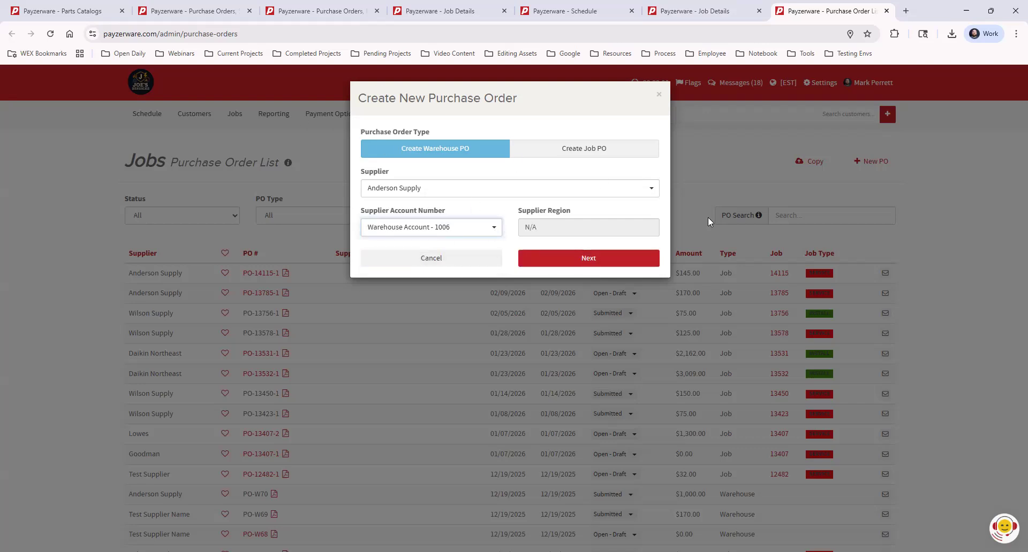
left_click(608, 259)
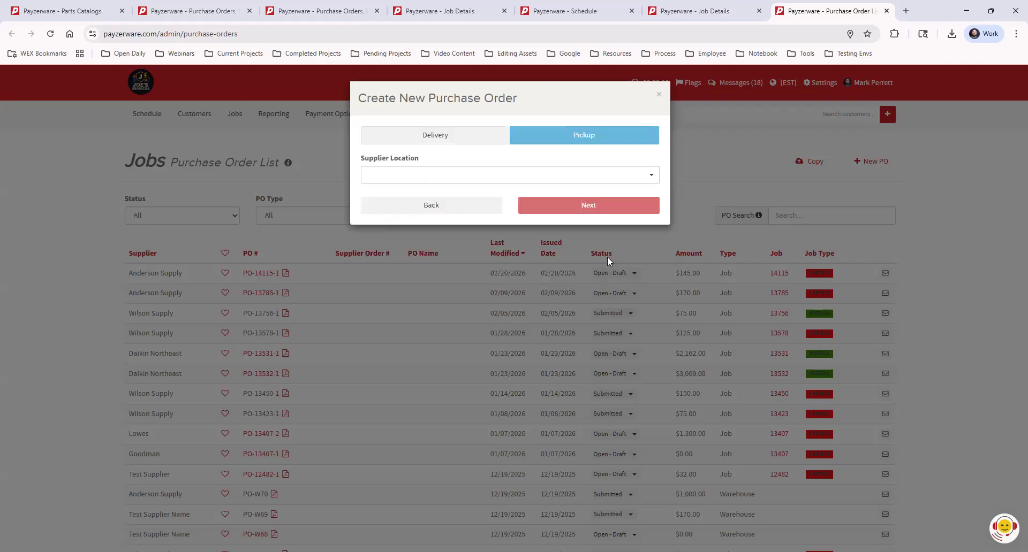
Step: Set the pickup location to Eastway Store - 1000 Main Street, Charlotte, NC 28202 and create the PO
left_click(494, 179)
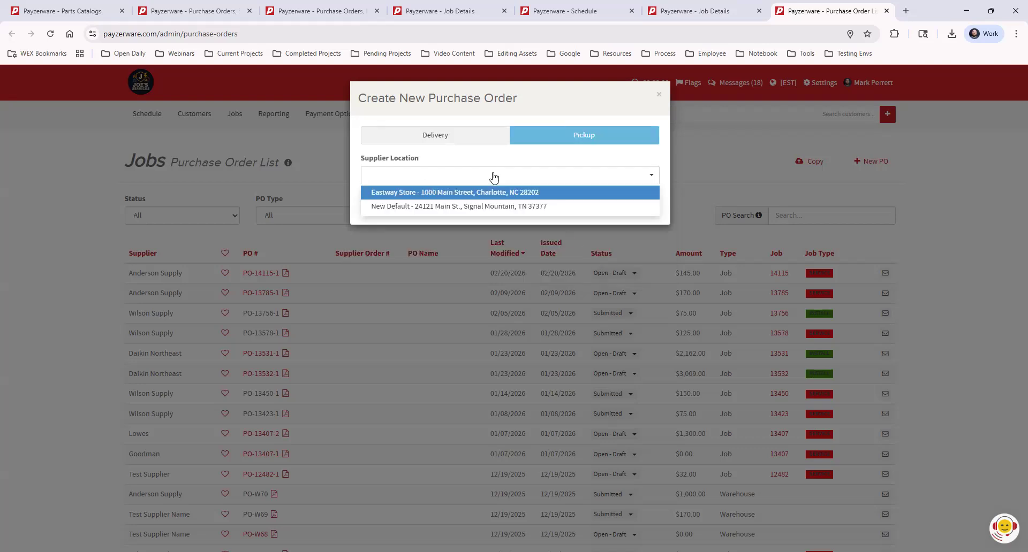
left_click(435, 193)
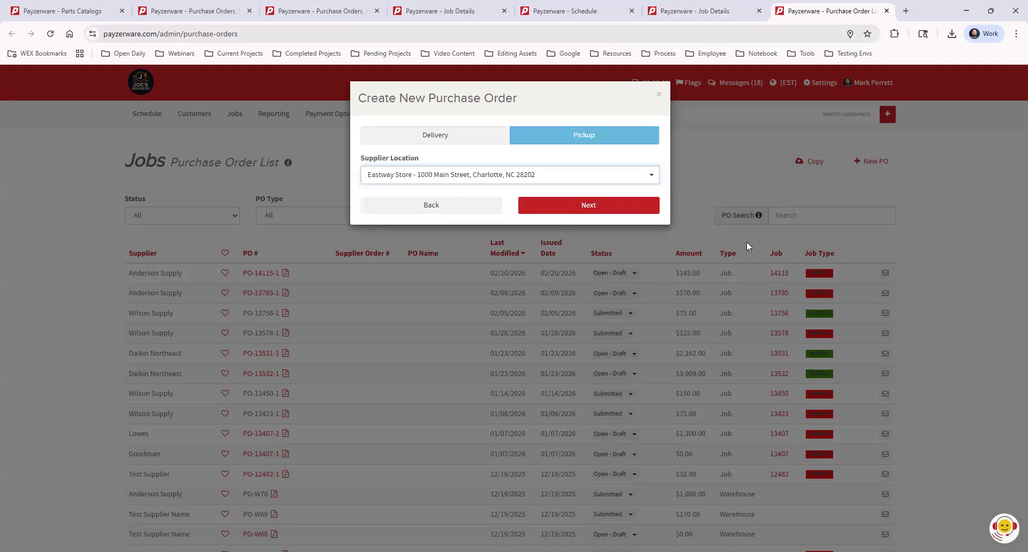
left_click(610, 208)
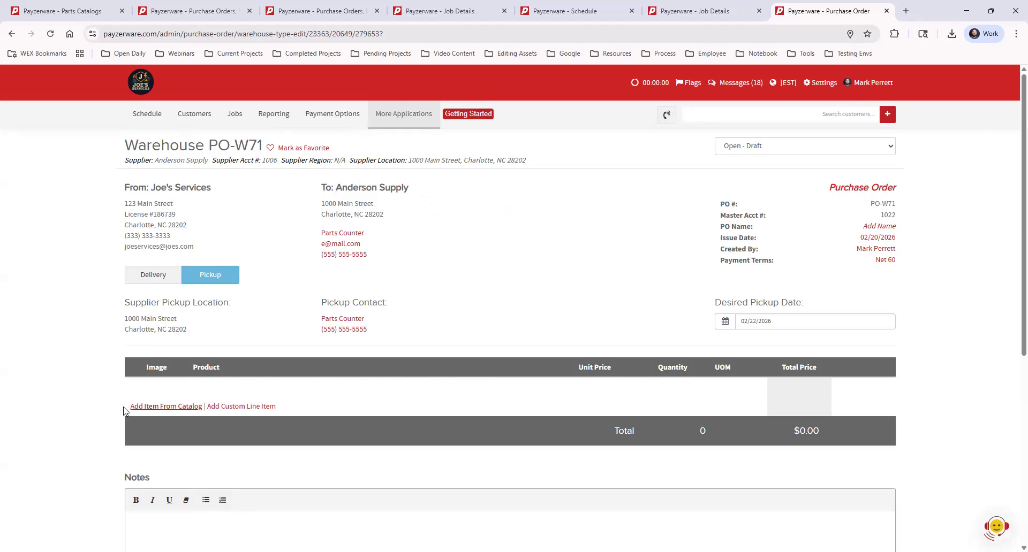
Step: Add Part 2 from the supplier's parts catalog to the warehouse PO and return to review it
left_click(173, 406)
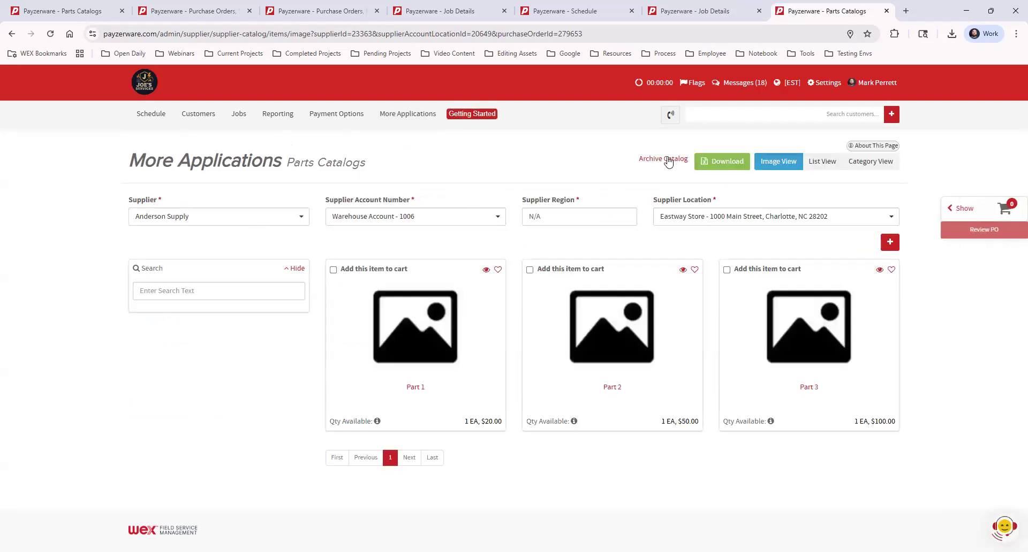
left_click(530, 269)
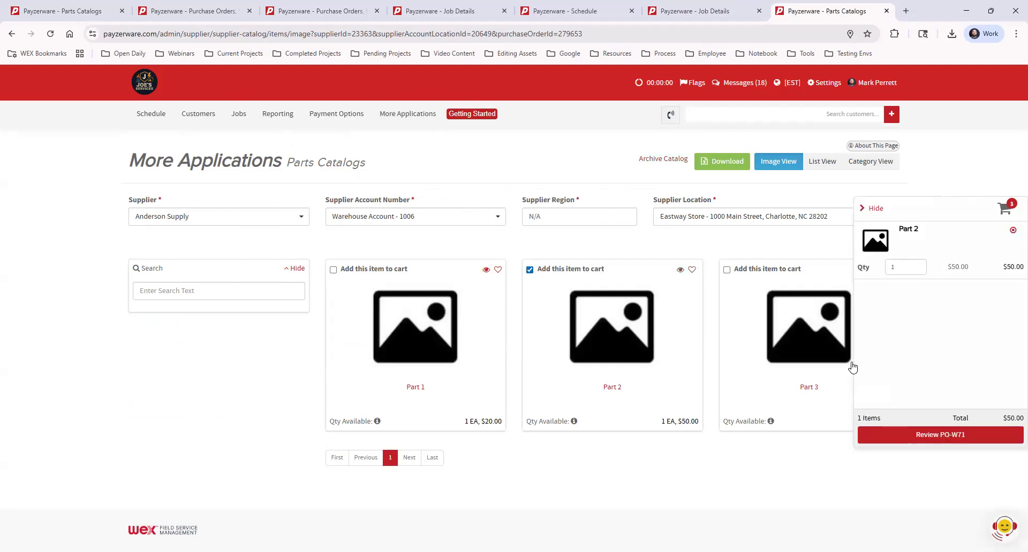
left_click(927, 436)
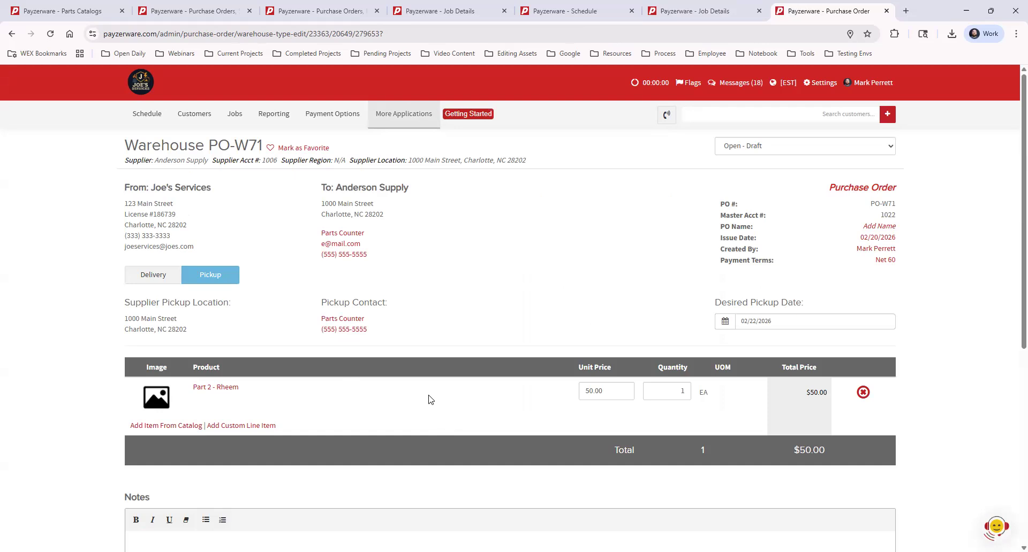
Step: Sign the purchase order by entering the signer's full name
scroll(394, 393, "down", 1)
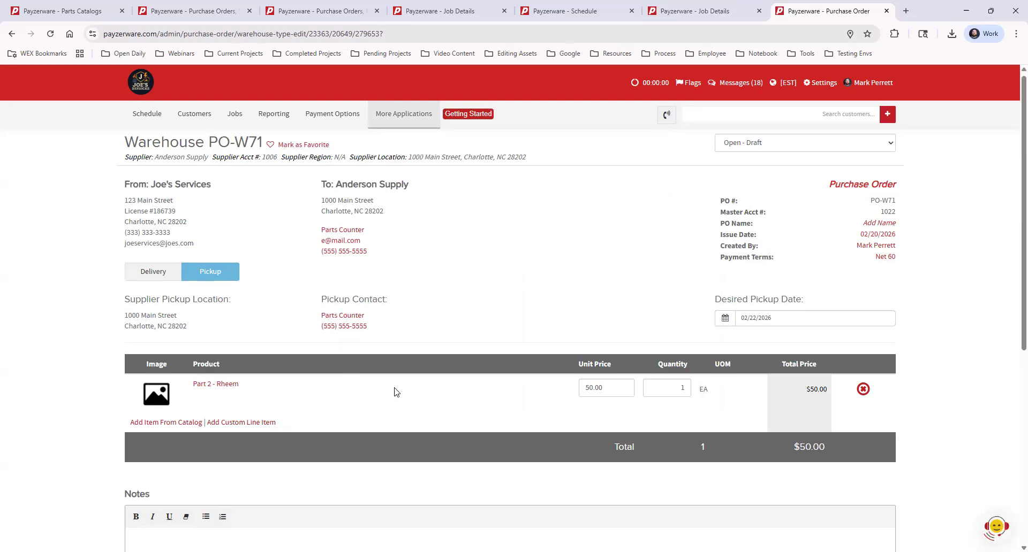
scroll(394, 392, "down", 6)
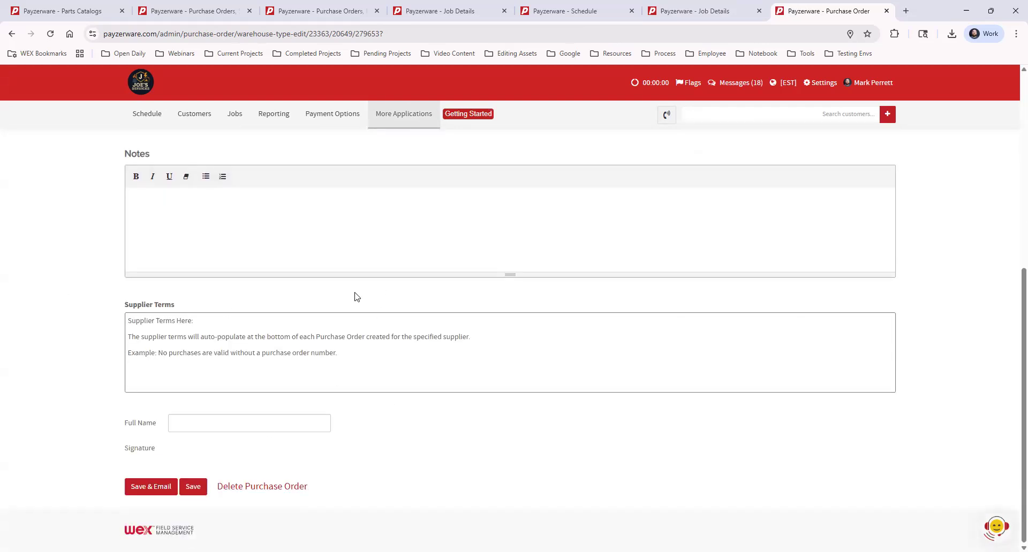
left_click(227, 416)
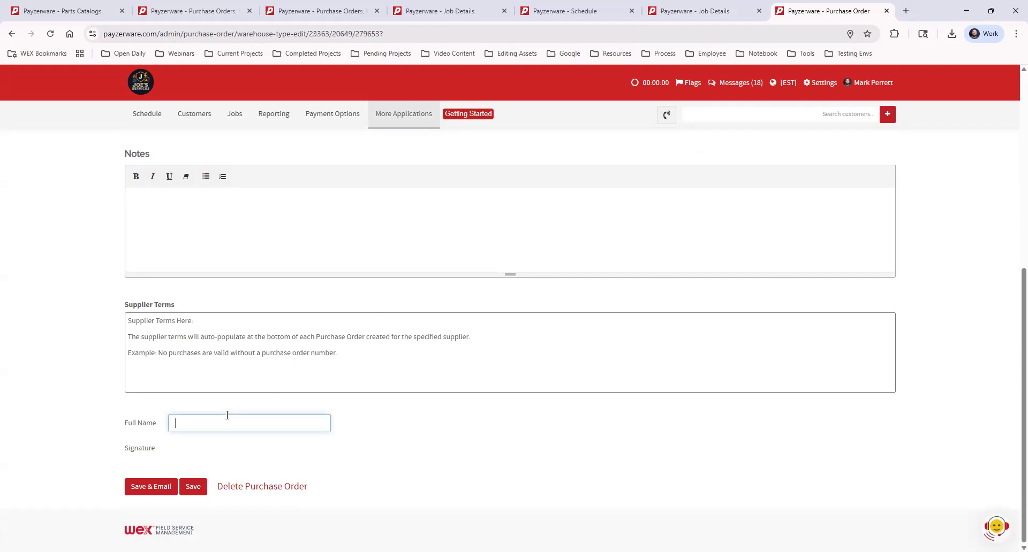
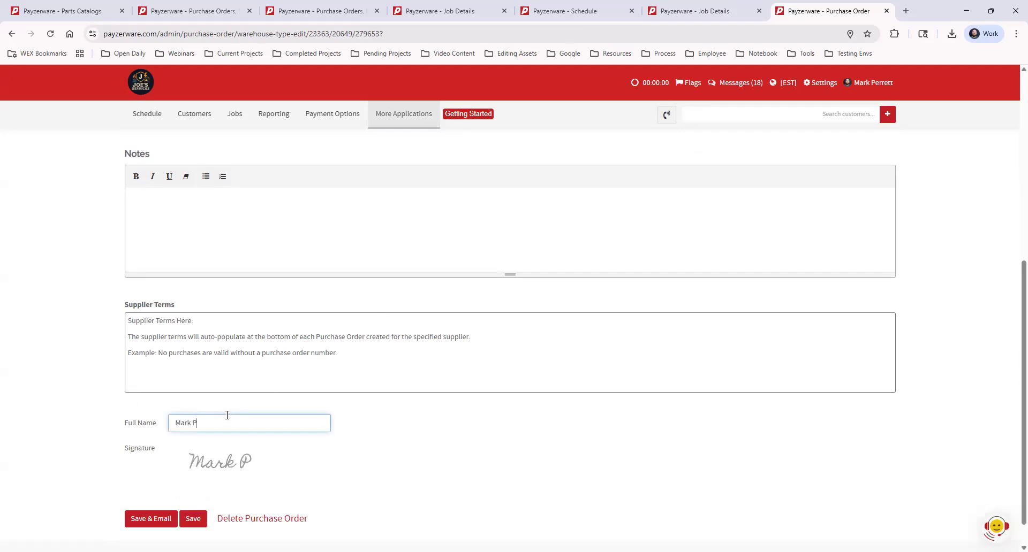
Step: Save the purchase order and email it to the Parts Counter contact
left_click(150, 520)
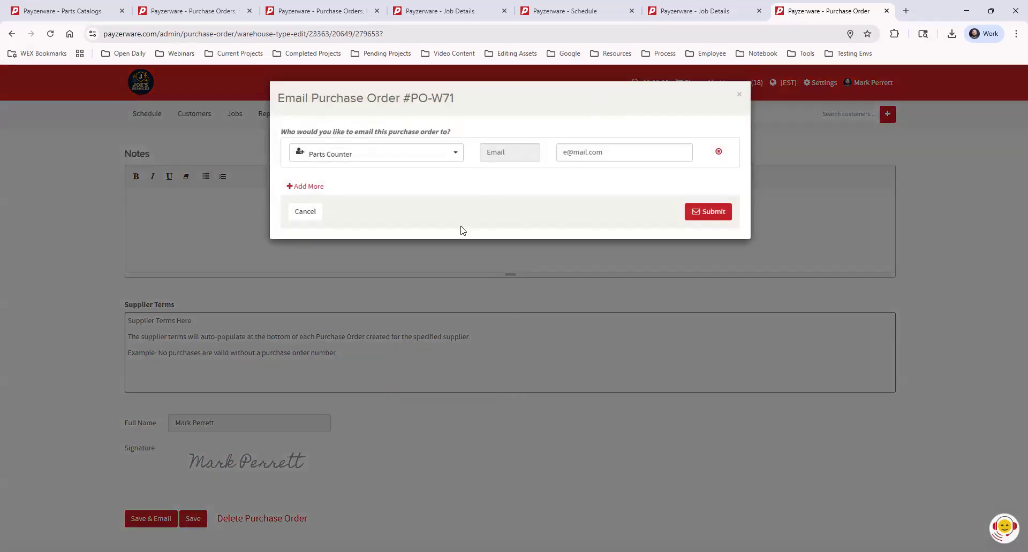
left_click(434, 154)
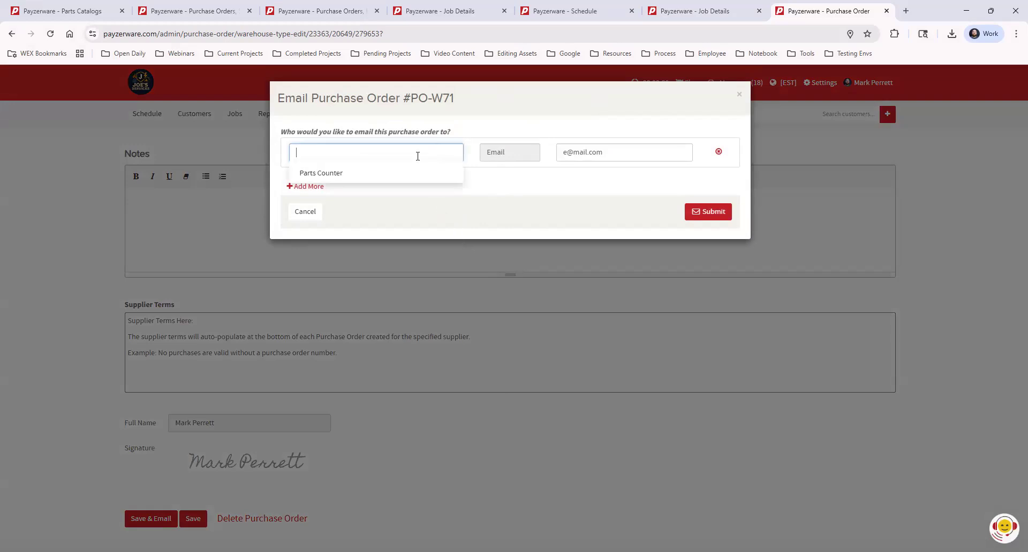
left_click(533, 192)
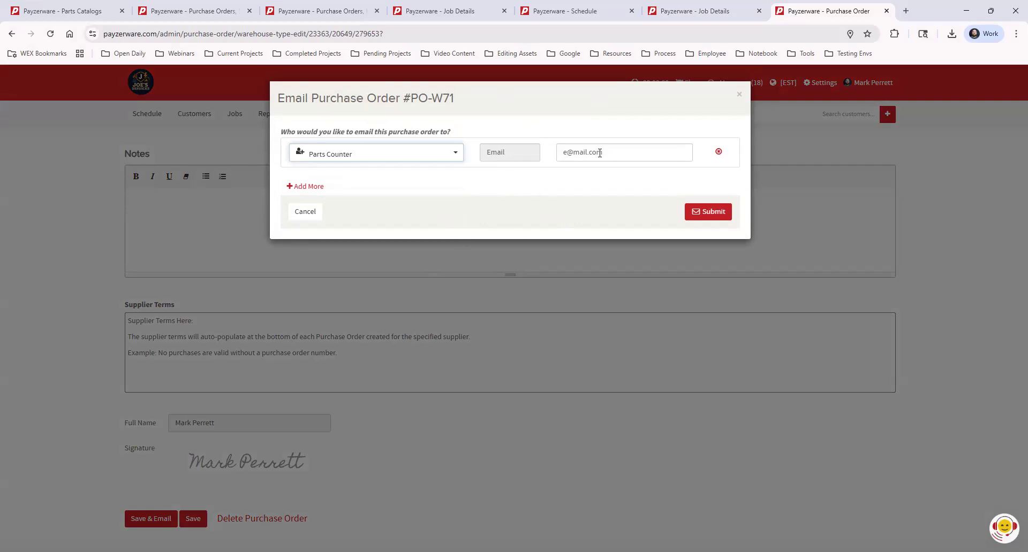
left_click(702, 212)
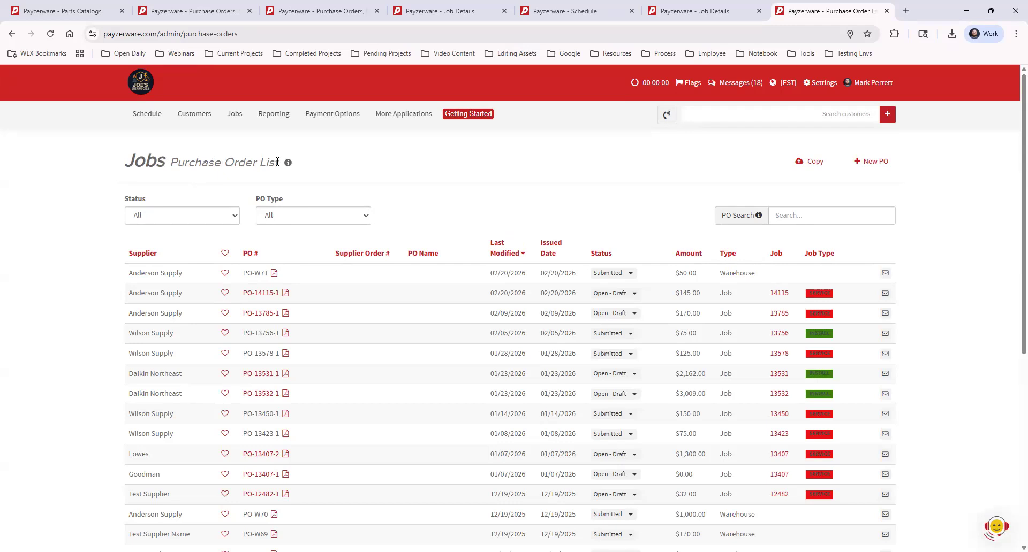
Step: Filter the purchase order list by PO type Warehouse, then Job, then back to All
mouse_move(233, 115)
left_click(273, 218)
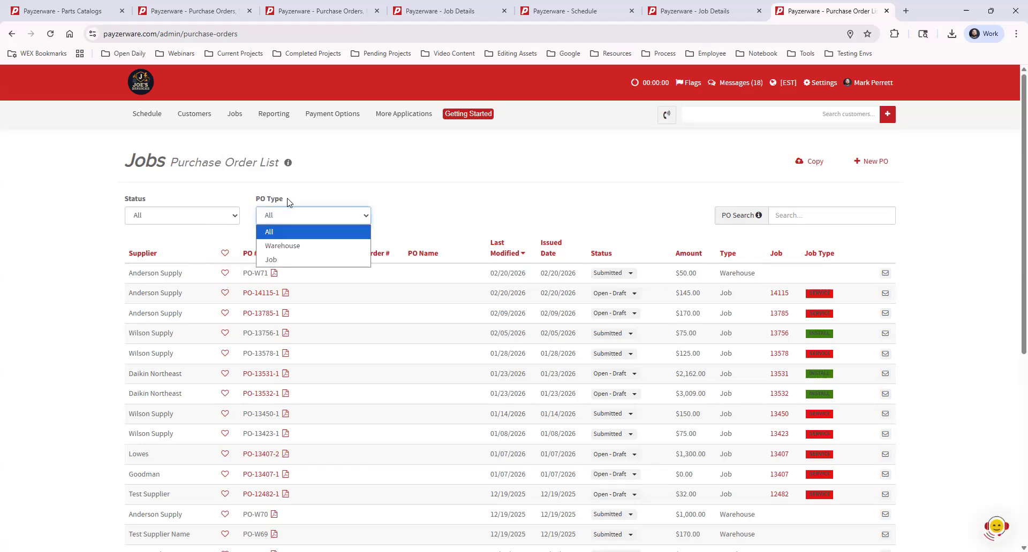
left_click(328, 249)
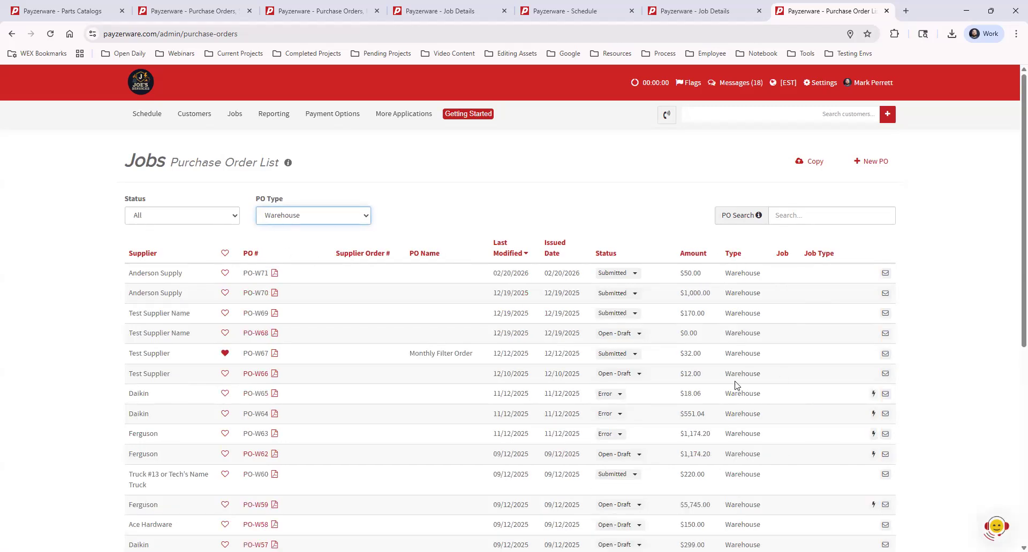
left_click(308, 216)
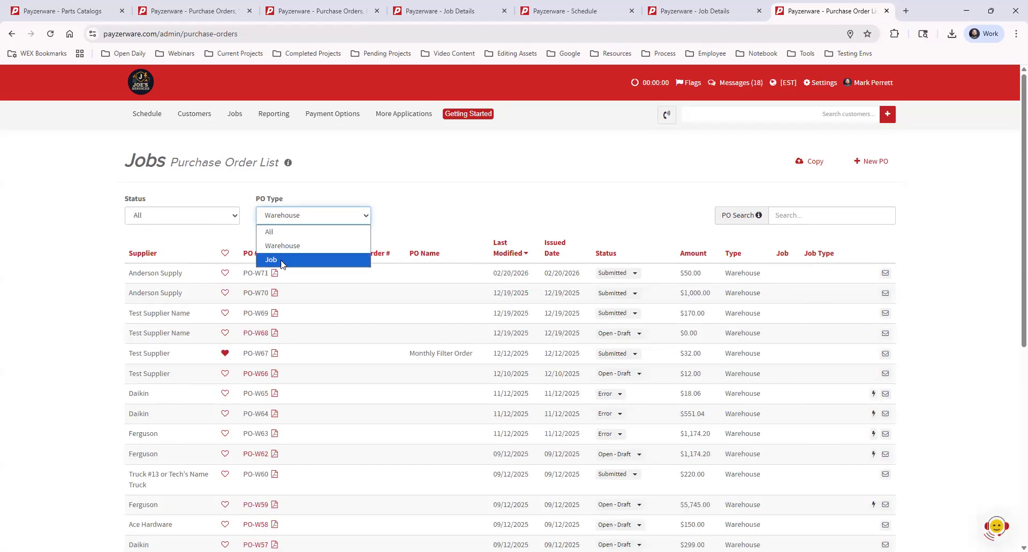
left_click(283, 261)
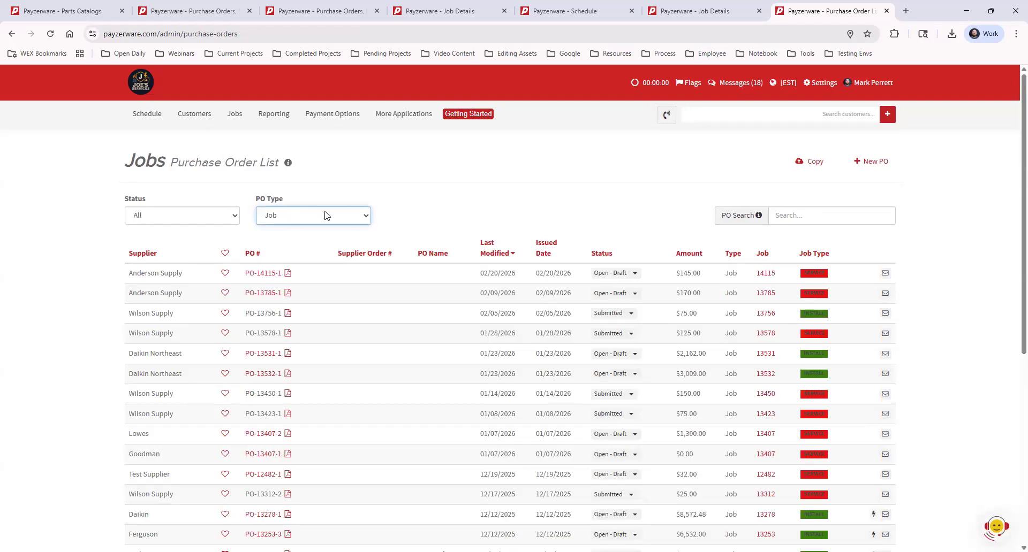
left_click(325, 216)
left_click(280, 234)
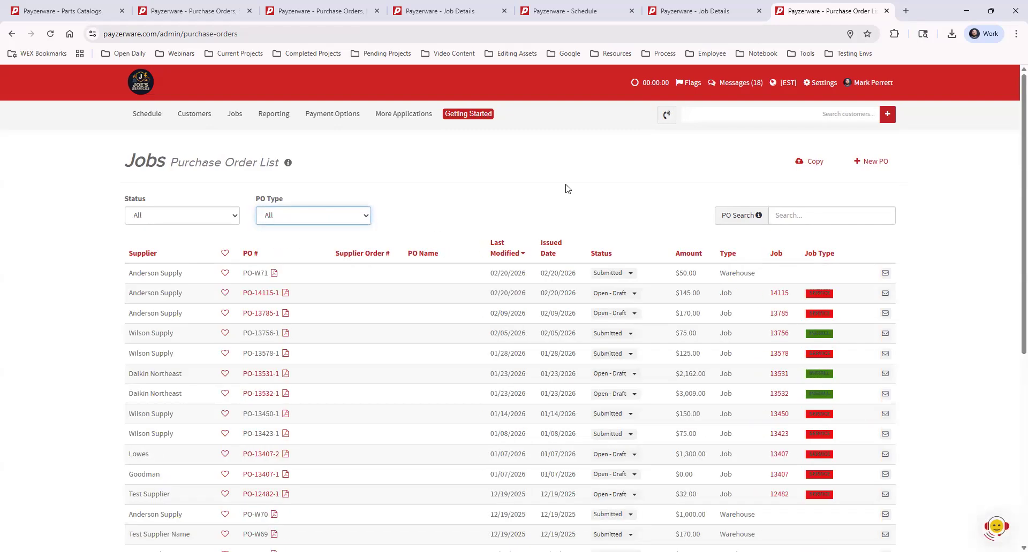
Step: Browse the status filter options and place the cursor in the PO search box
left_click(209, 216)
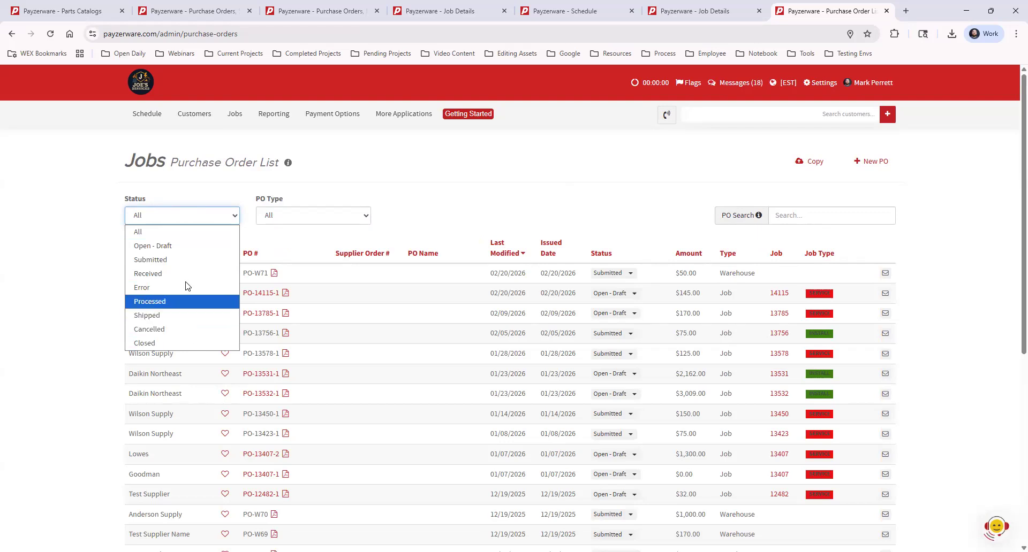
left_click(755, 214)
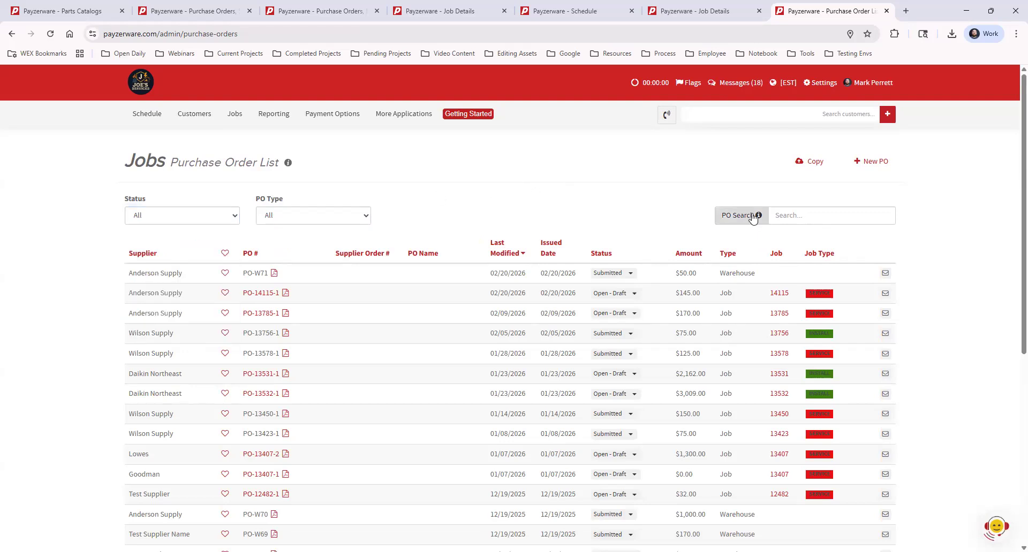
left_click(782, 215)
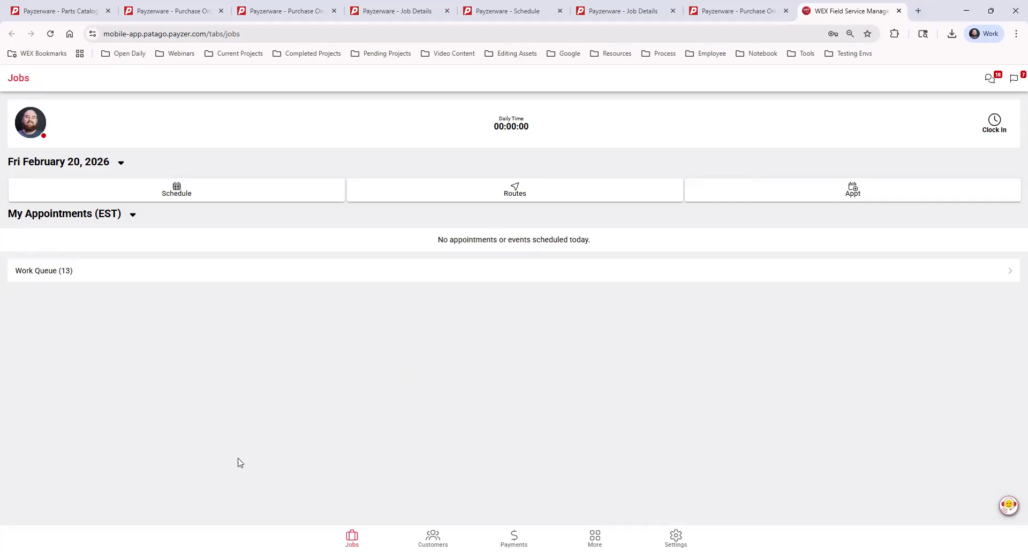
Step: Add a new appointment in the mobile app for a customer found by searching their first name, saving default job details
key("super+Left")
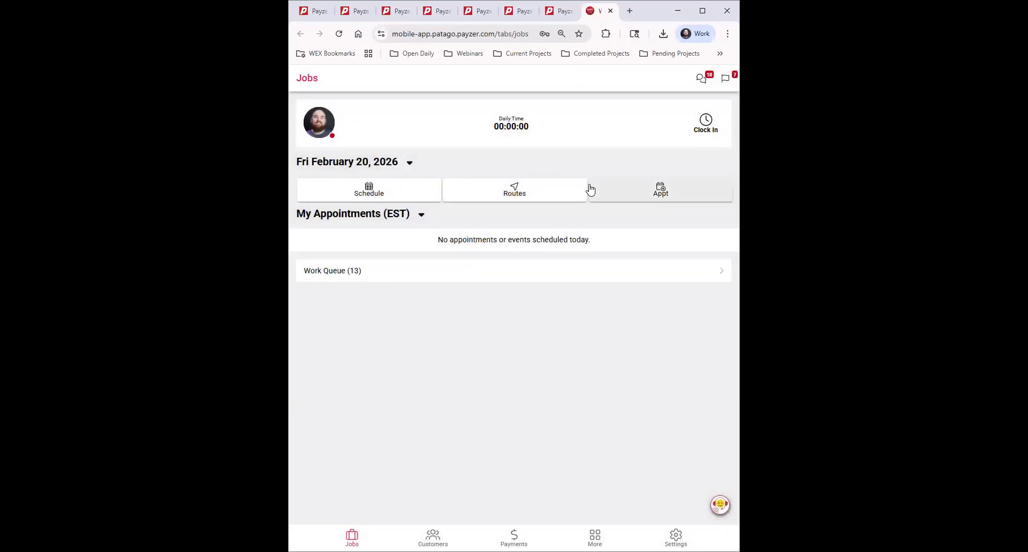
left_click(668, 187)
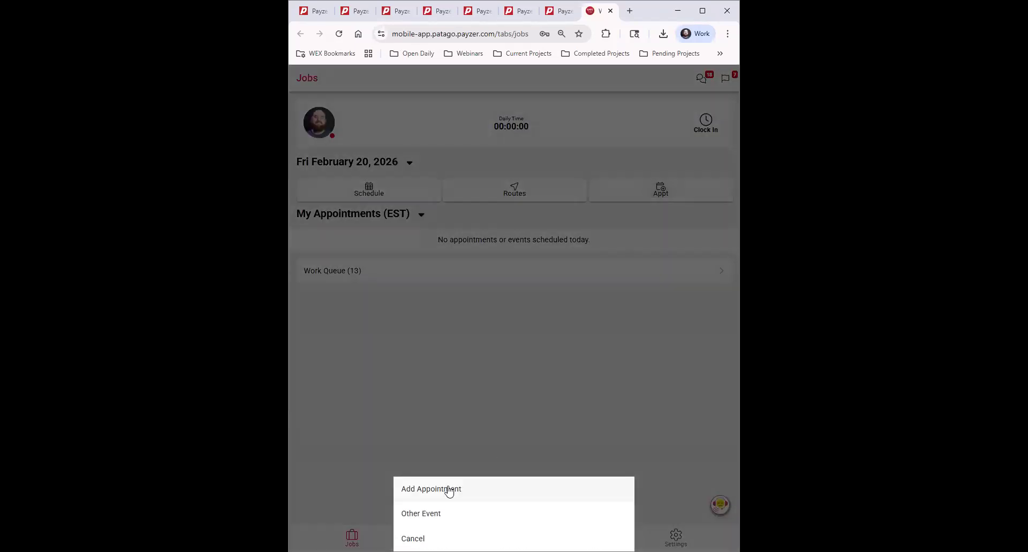
left_click(453, 488)
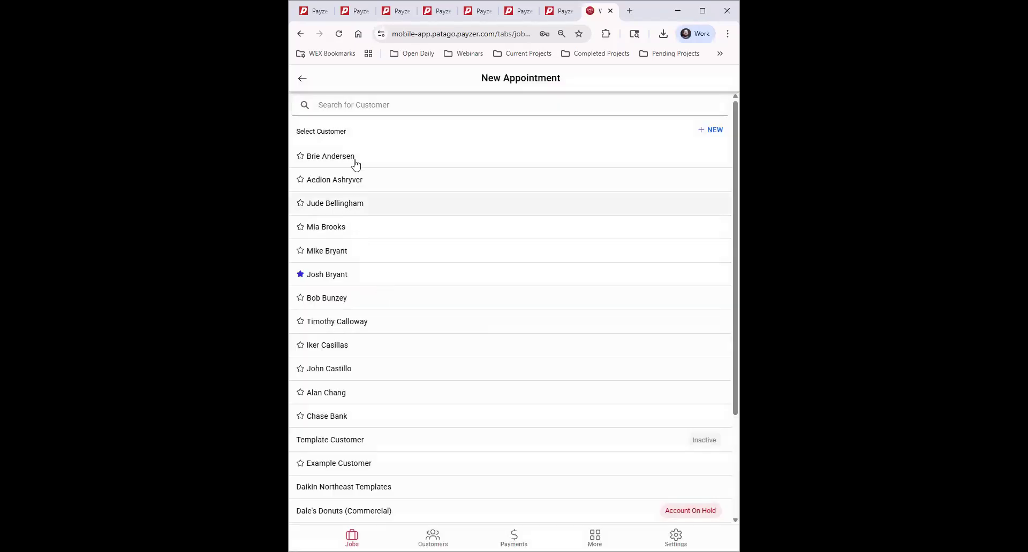
left_click(367, 104)
type("justin")
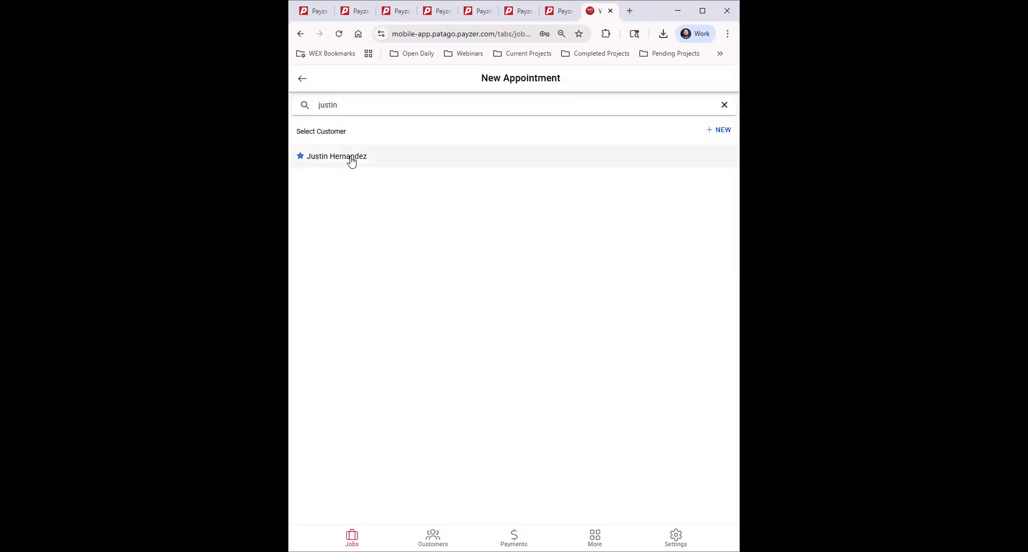
left_click(357, 161)
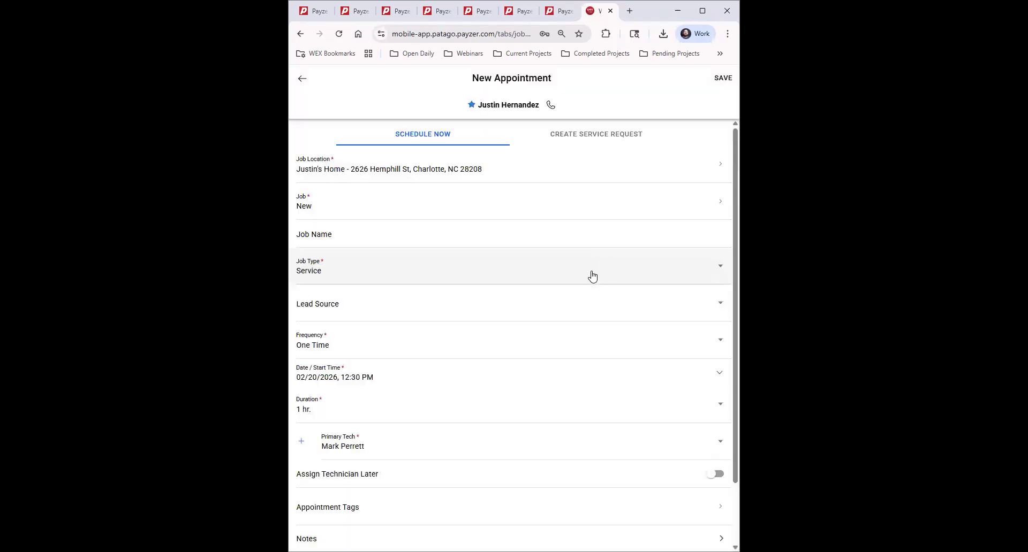
scroll(449, 299, "down", 2)
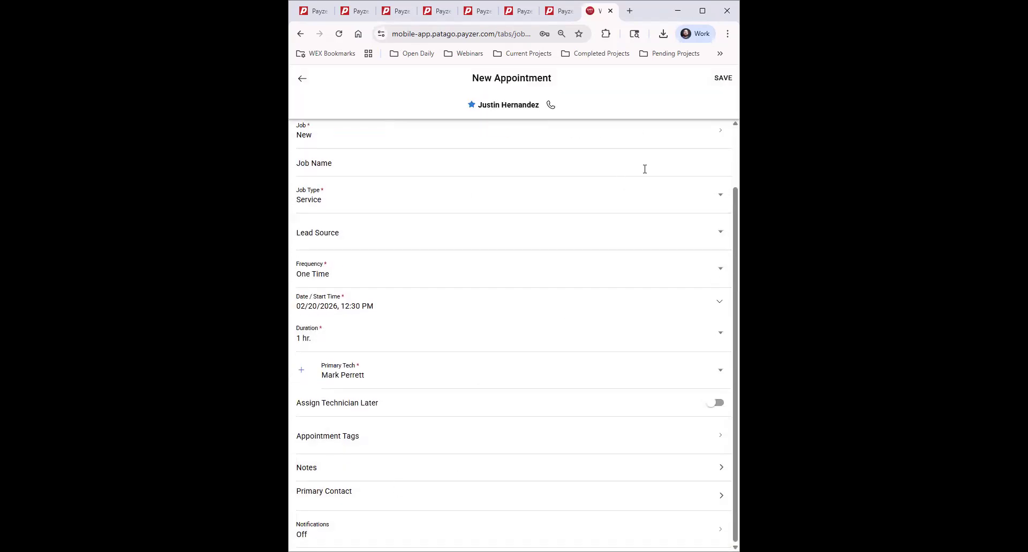
left_click(720, 79)
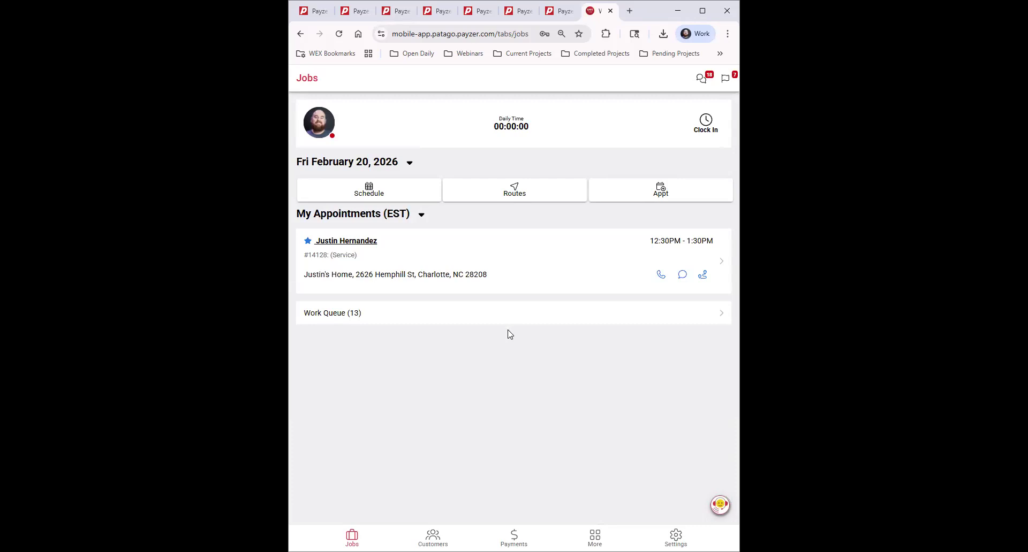
Step: Open the new appointment's purchase orders and start a new job PO
left_click(513, 256)
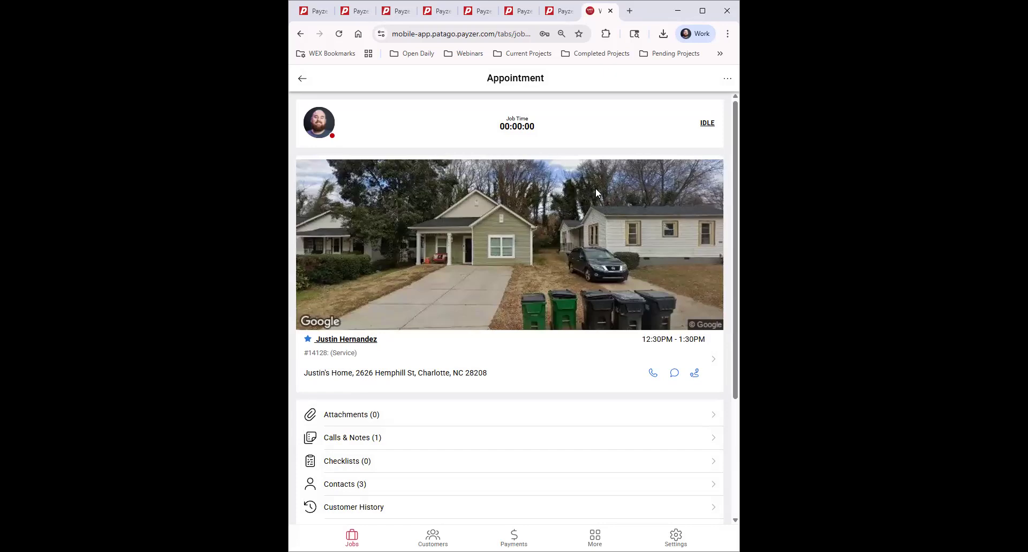
scroll(605, 191, "down", 3)
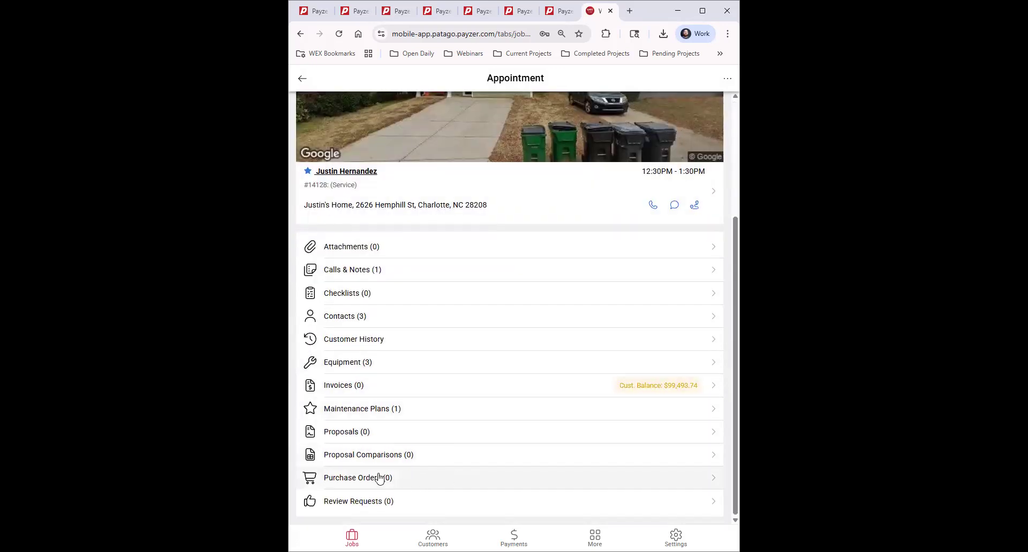
left_click(422, 477)
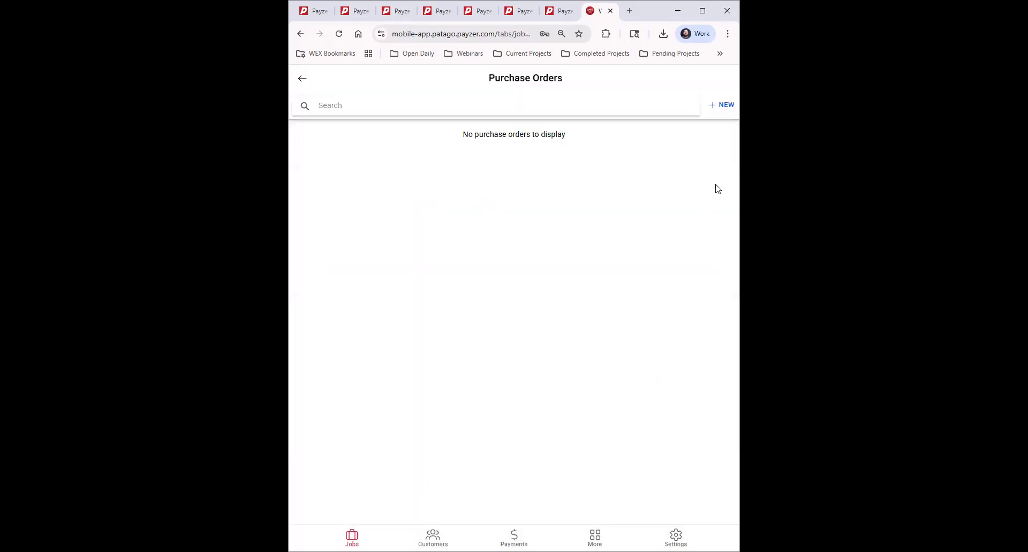
left_click(723, 107)
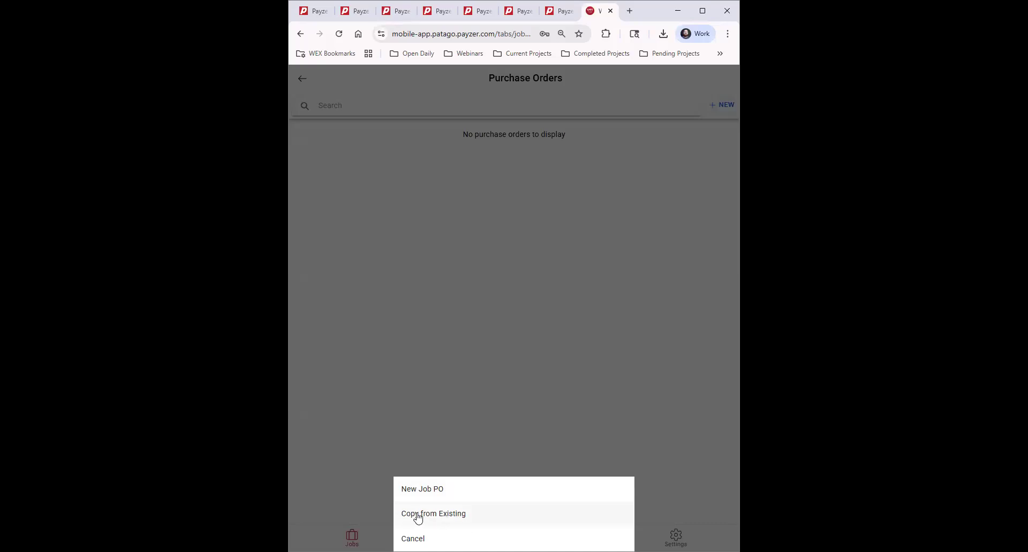
left_click(449, 491)
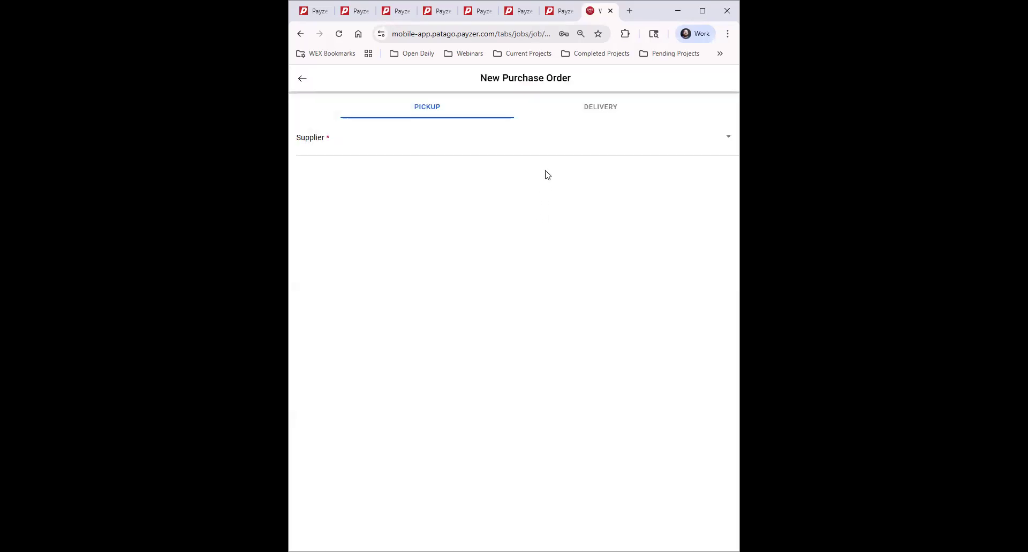
Step: Create a delivery purchase order from supplier Anderson Supply
left_click(599, 106)
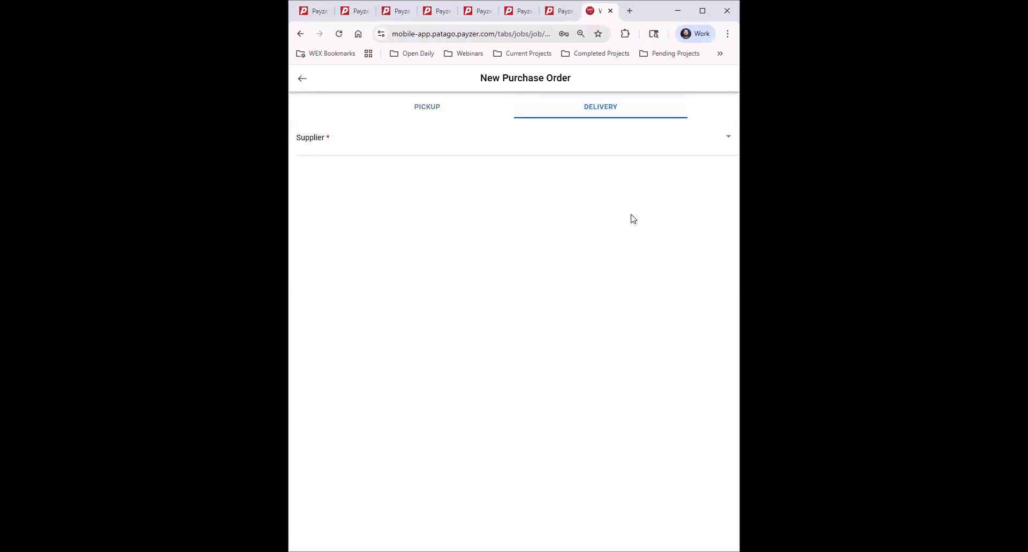
left_click(381, 140)
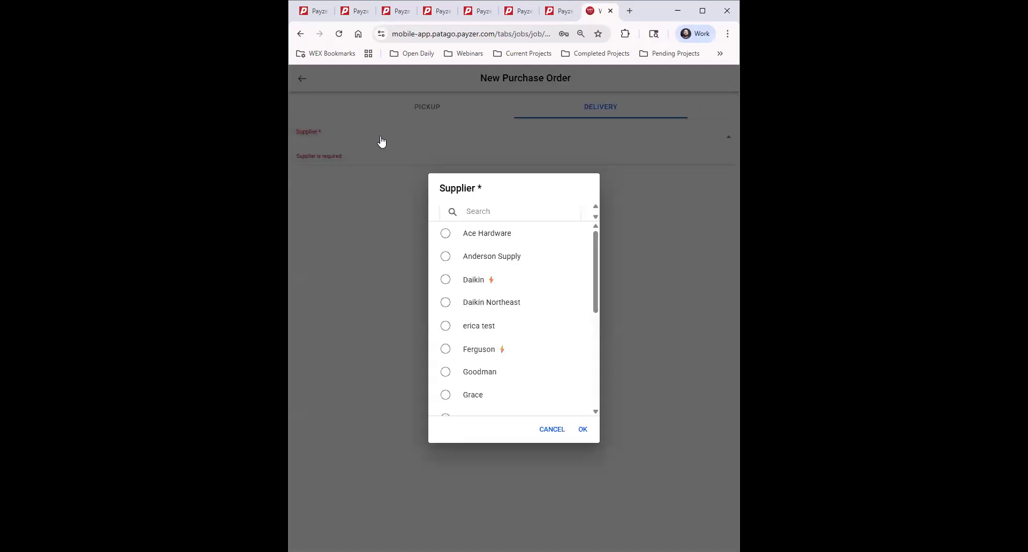
left_click(445, 256)
left_click(583, 431)
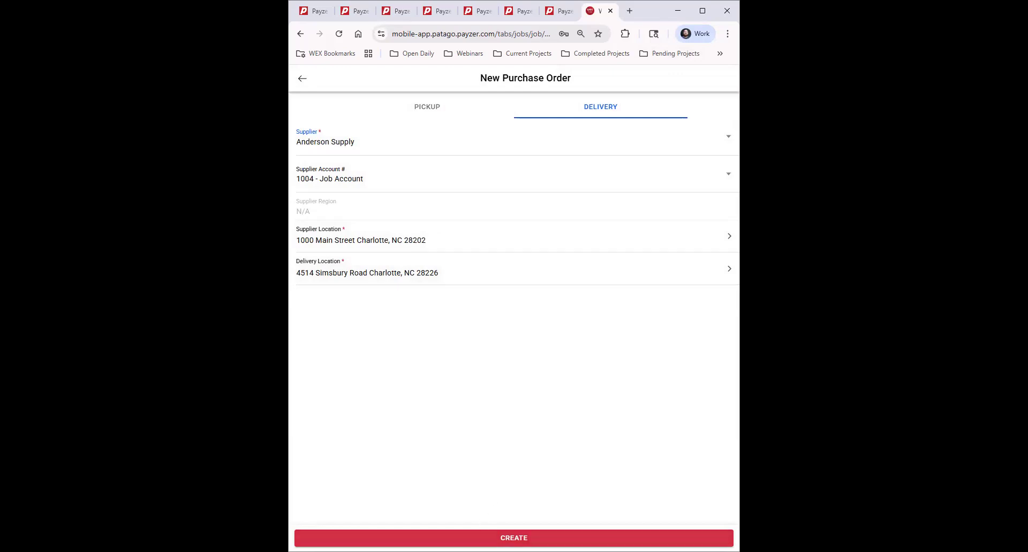
left_click(514, 538)
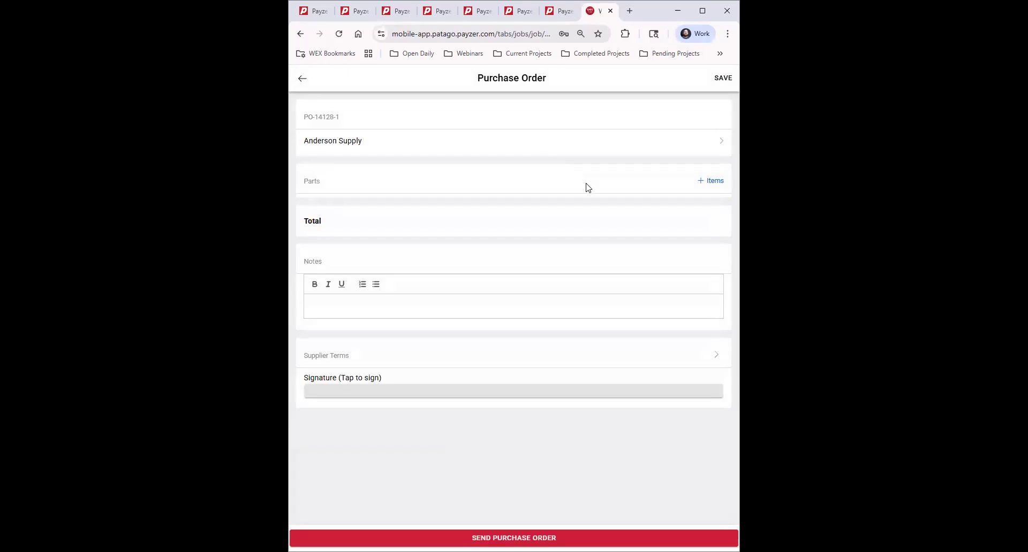
Step: Add Part 1 - Trane and Part 2 - Amana from the DEFAULT catalog to the purchase order items
left_click(712, 181)
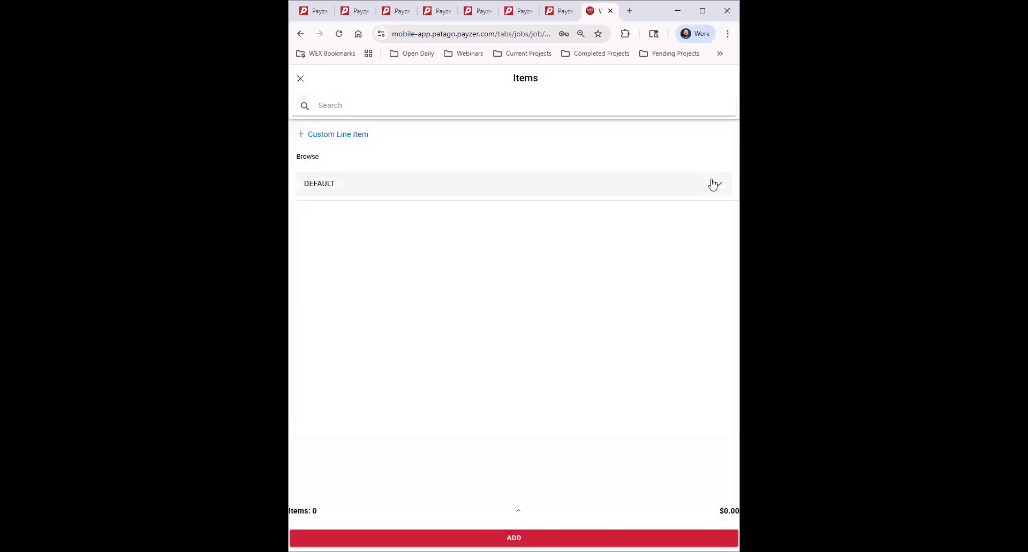
left_click(327, 183)
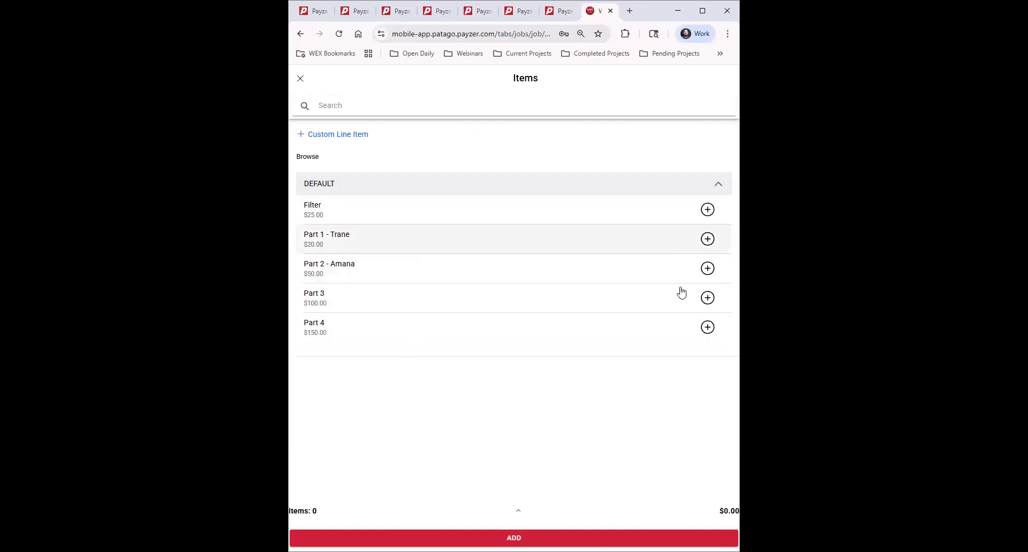
left_click(707, 239)
left_click(707, 268)
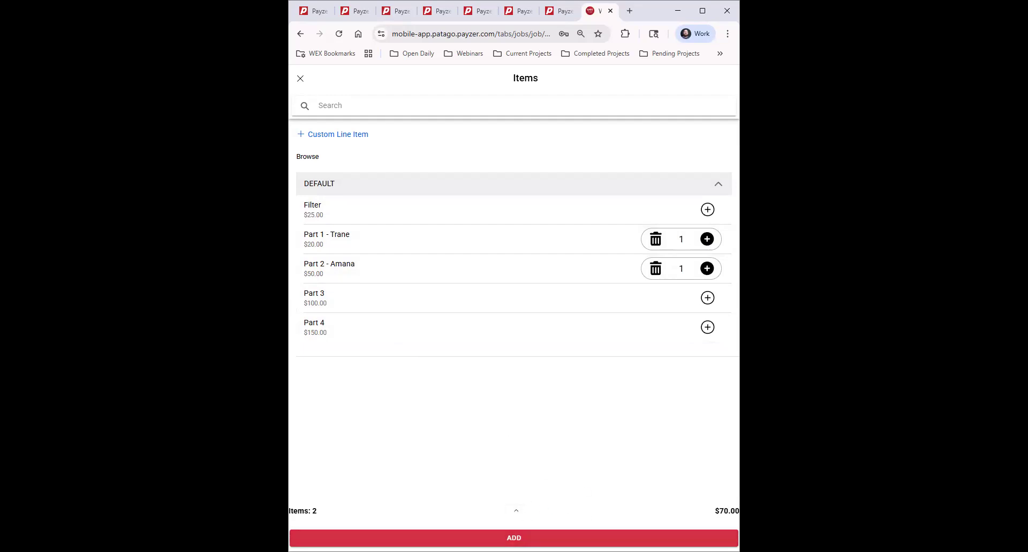
Step: Review the two selected items and add them to the purchase order
left_click(517, 513)
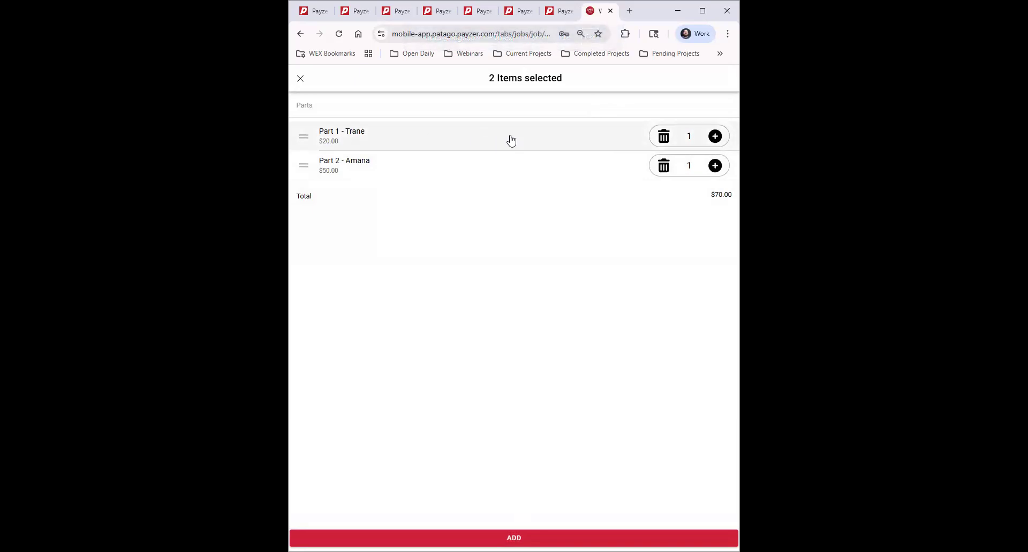
left_click(453, 139)
left_click(430, 139)
left_click(595, 146)
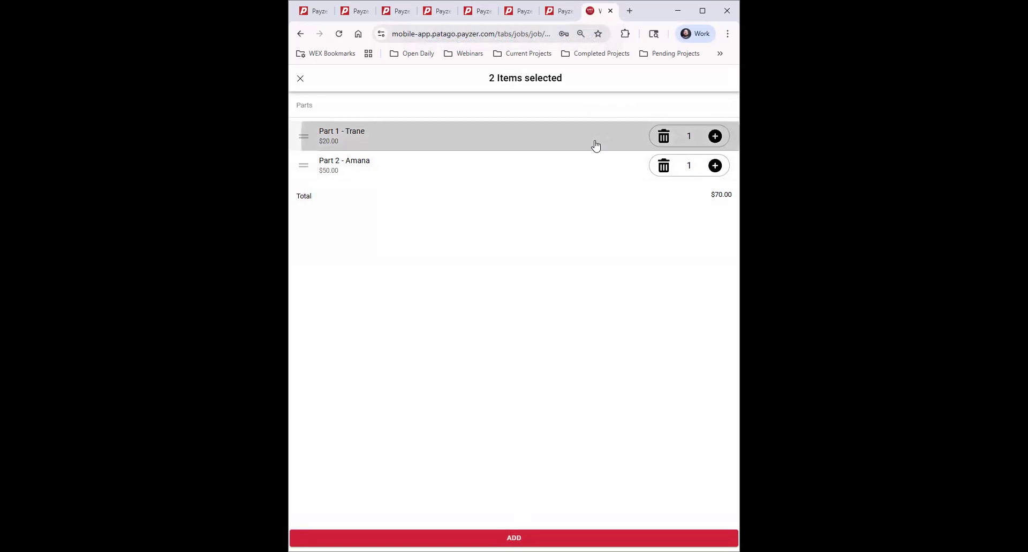
left_click(398, 134)
left_click(301, 78)
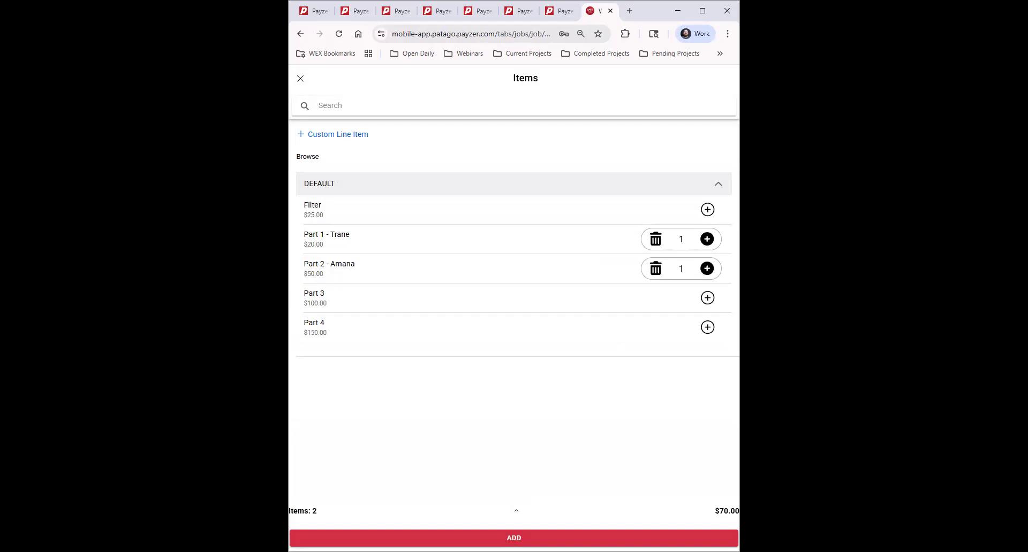
left_click(514, 538)
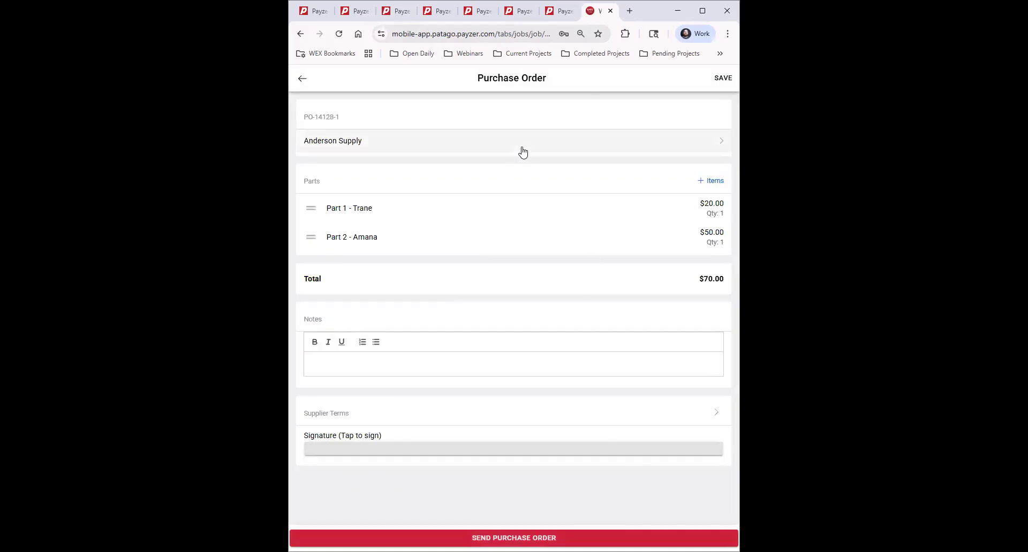
Step: View the item details of Part 1 - Trane
left_click(351, 208)
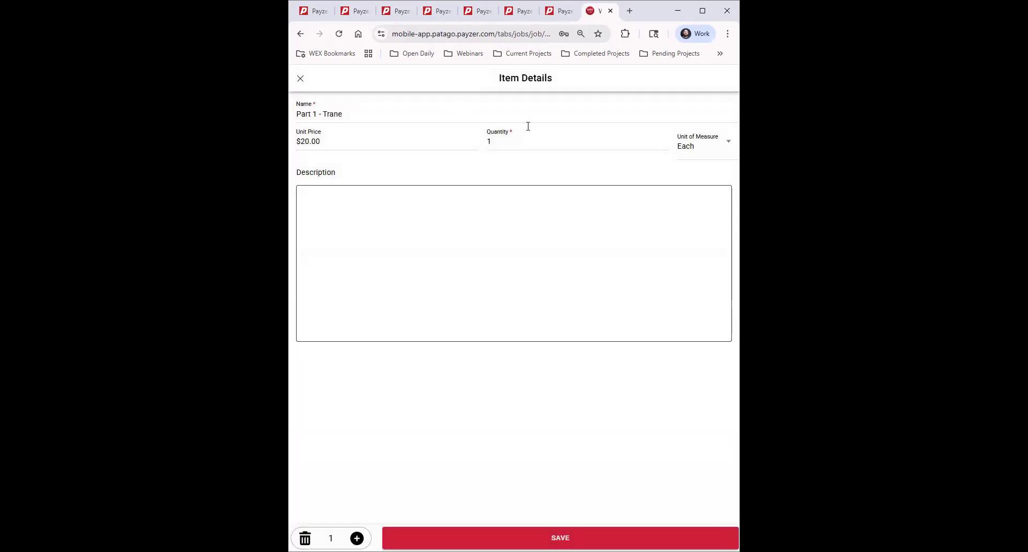
left_click(299, 80)
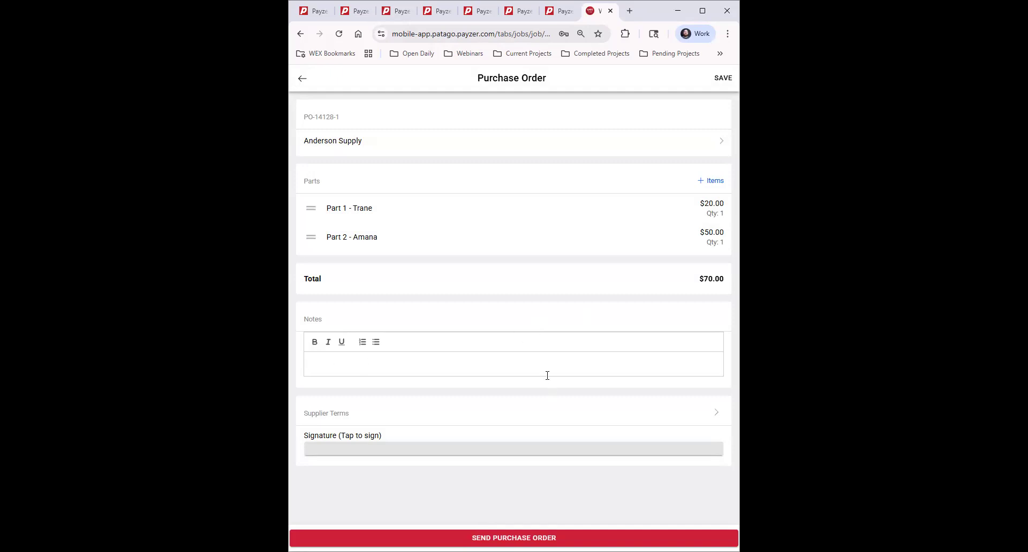
Step: Sign the purchase order by drawing a signature and completing it
left_click(388, 449)
mouse_move(442, 347)
left_mouse_down()
mouse_move(489, 340)
mouse_move(289, 243)
left_mouse_up()
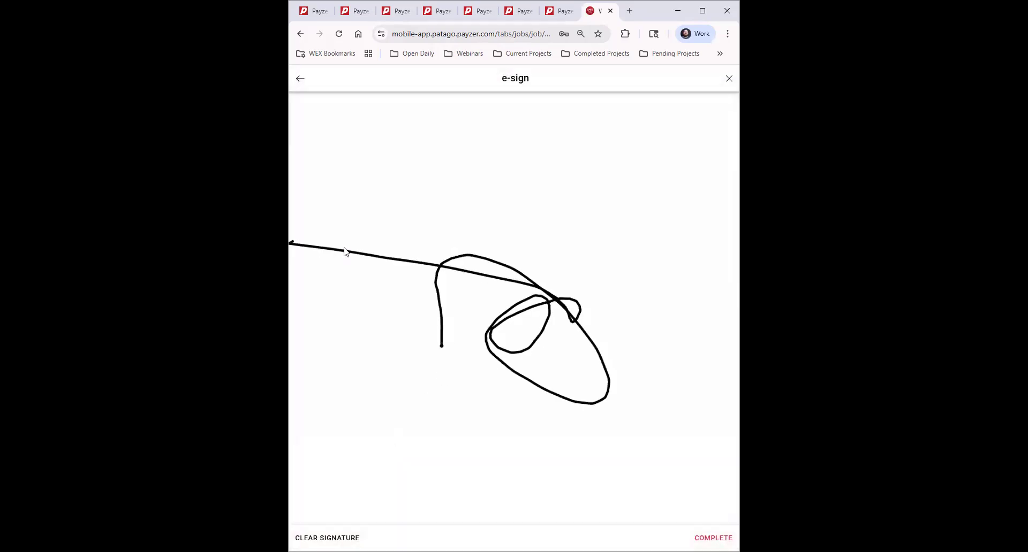
left_click(717, 538)
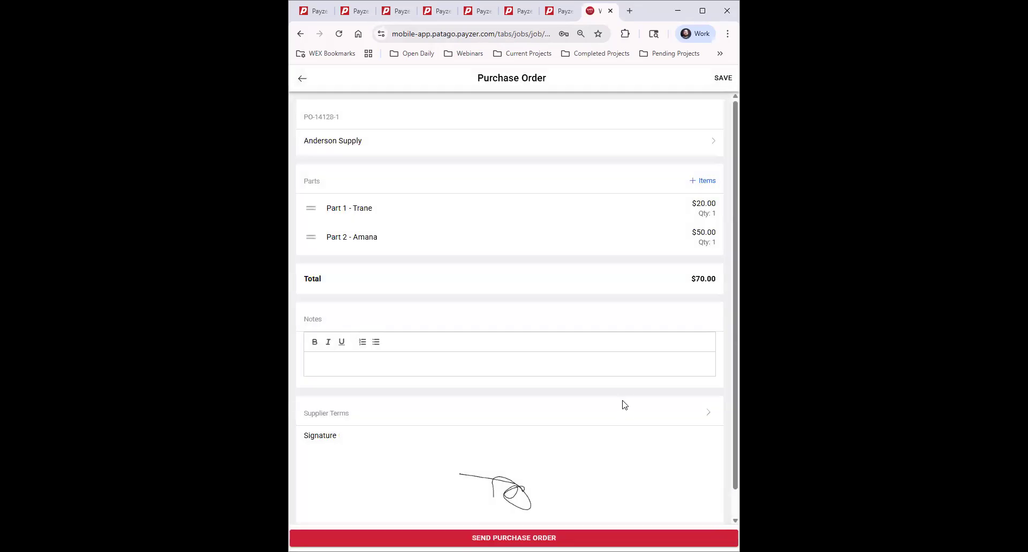
Step: Send the purchase order to the Parts Counter recipient
scroll(637, 418, "down", 1)
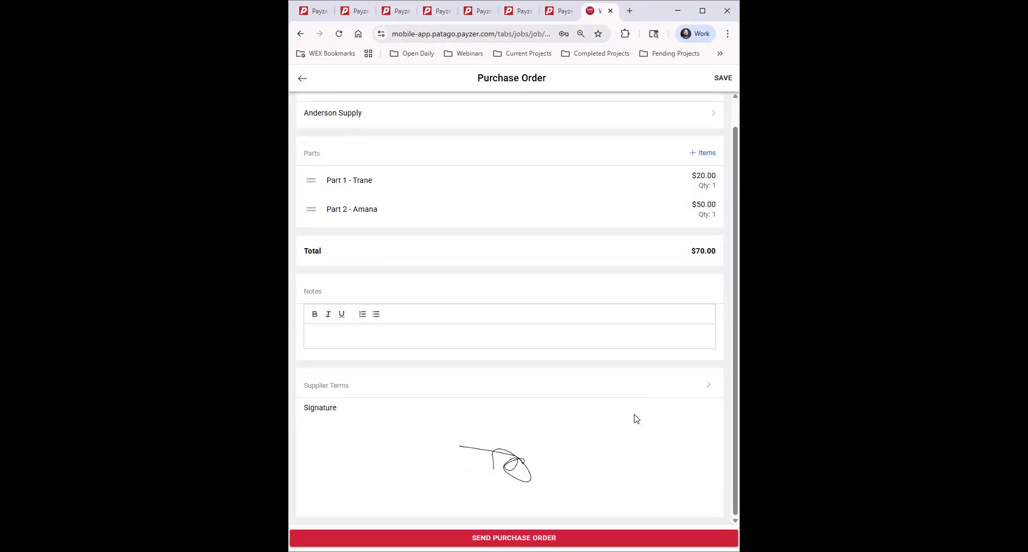
scroll(635, 418, "up", 1)
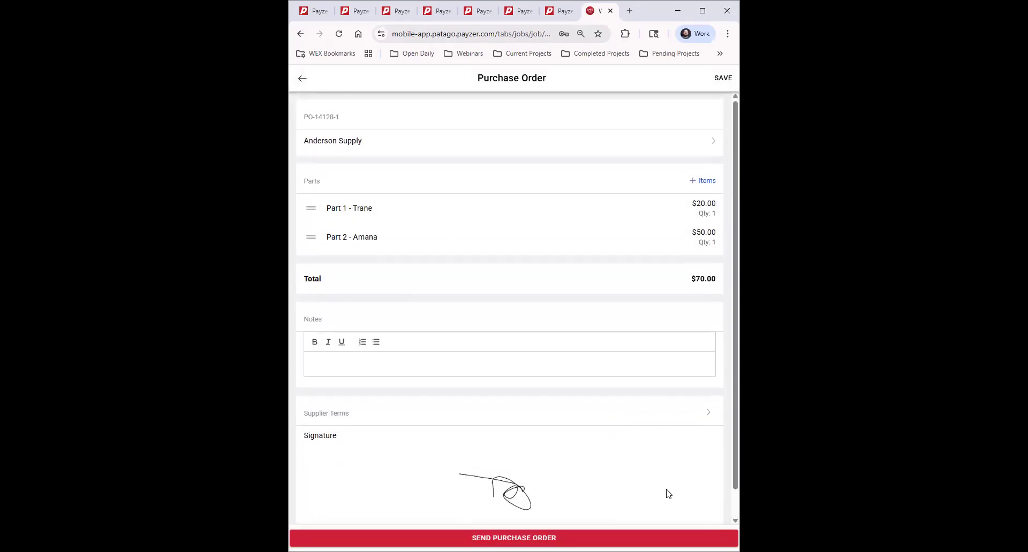
left_click(634, 538)
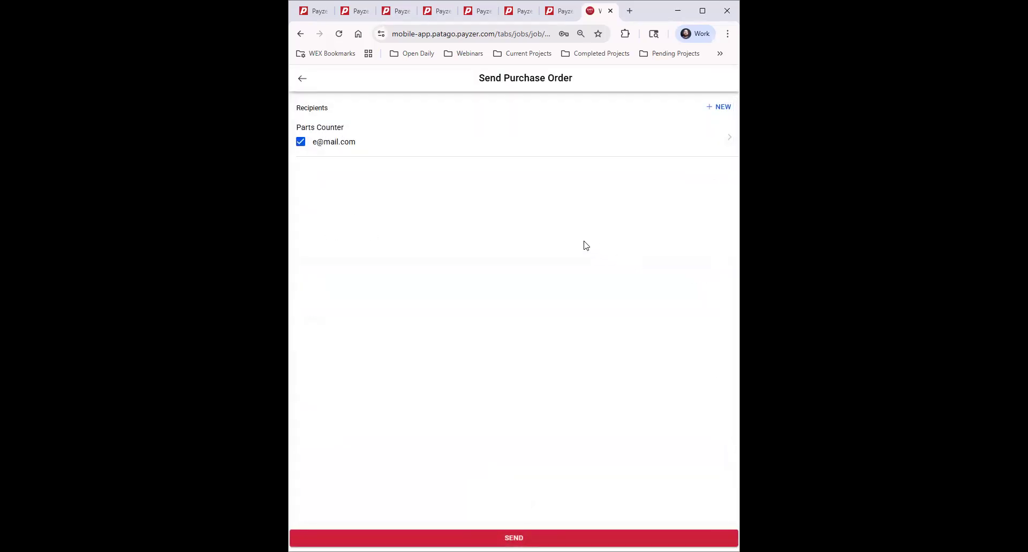
left_click(642, 538)
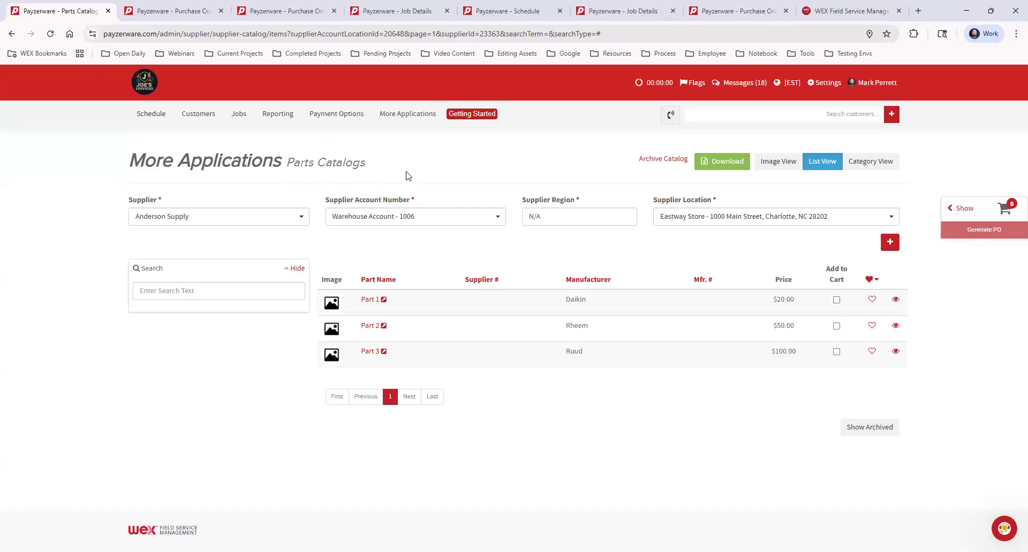
Step: Switch to the purchase order settings tab and open the Parts Catalogs page from More Applications
left_click(188, 12)
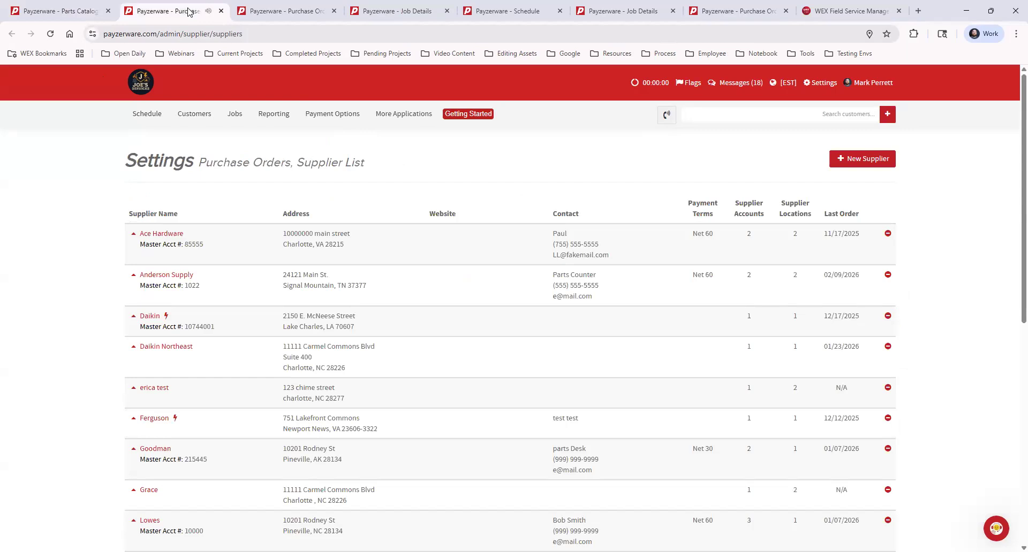
left_click(274, 12)
mouse_move(370, 110)
mouse_move(414, 141)
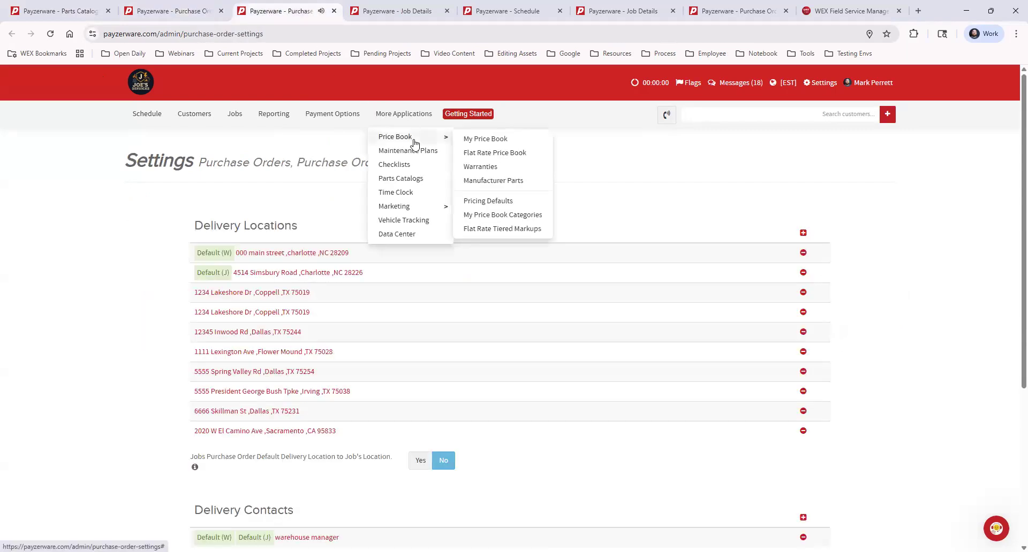
left_click(417, 179)
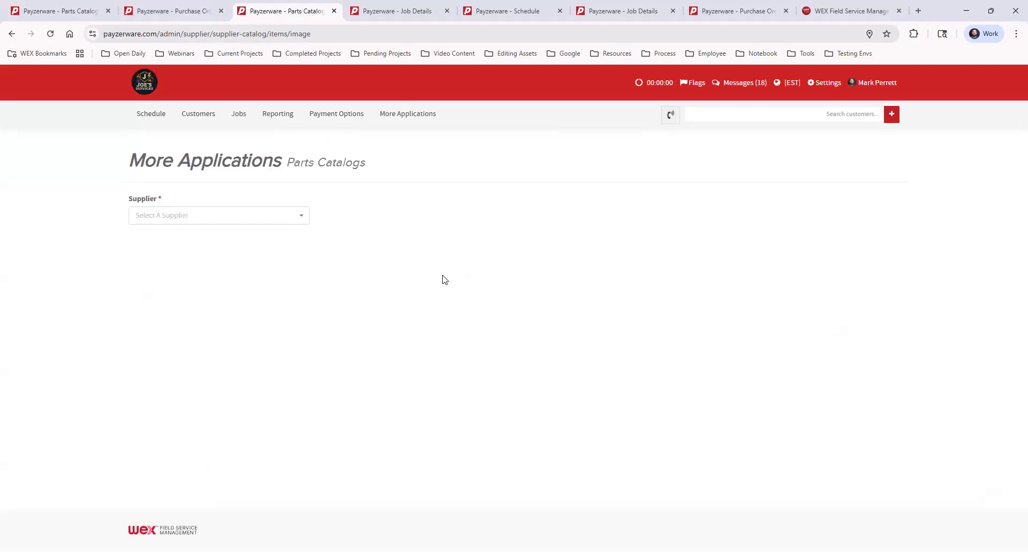
Step: Load the Anderson Supply catalog for Job Account - 1004 at the Eastway Store - 1000 Main Street location
left_click(240, 215)
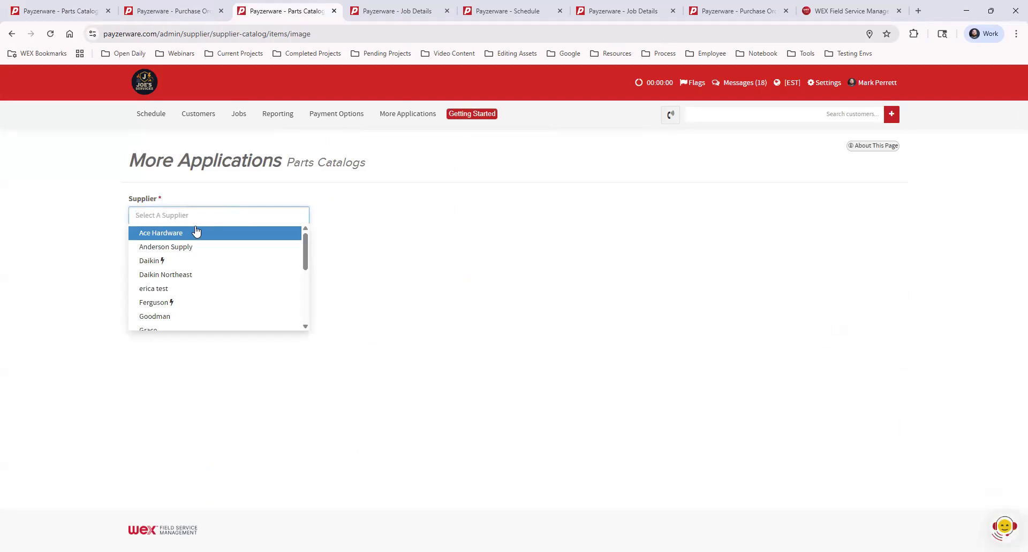
mouse_move(412, 118)
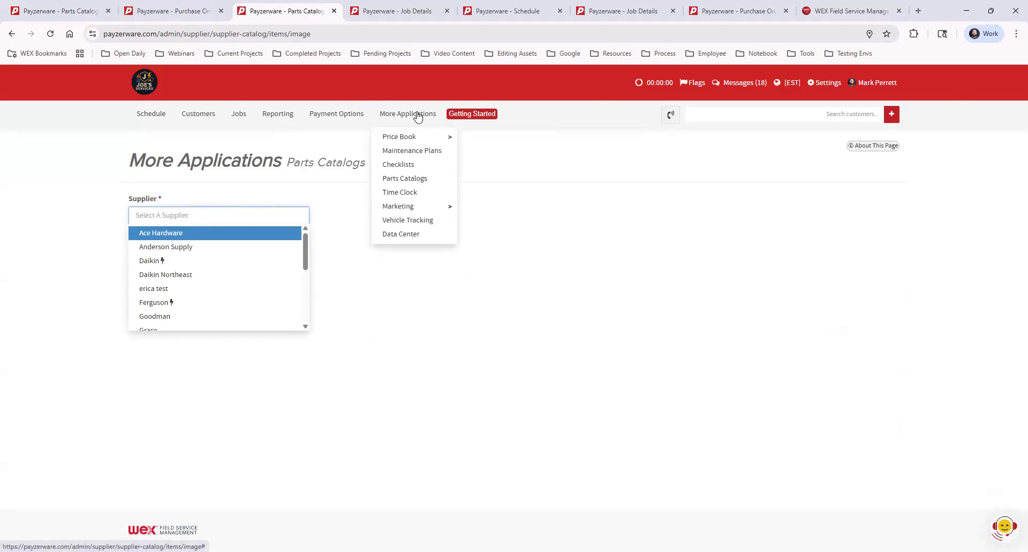
mouse_move(422, 143)
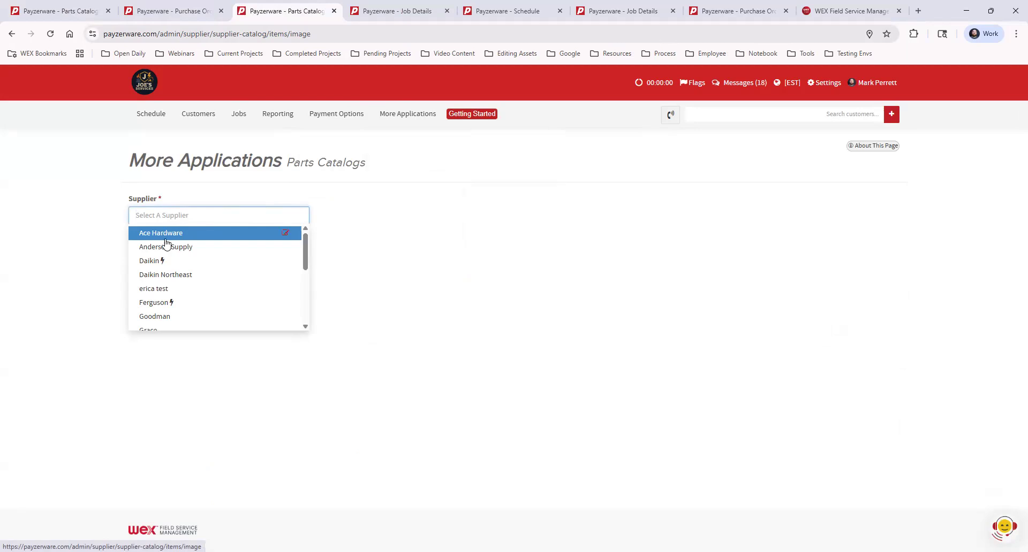
left_click(184, 247)
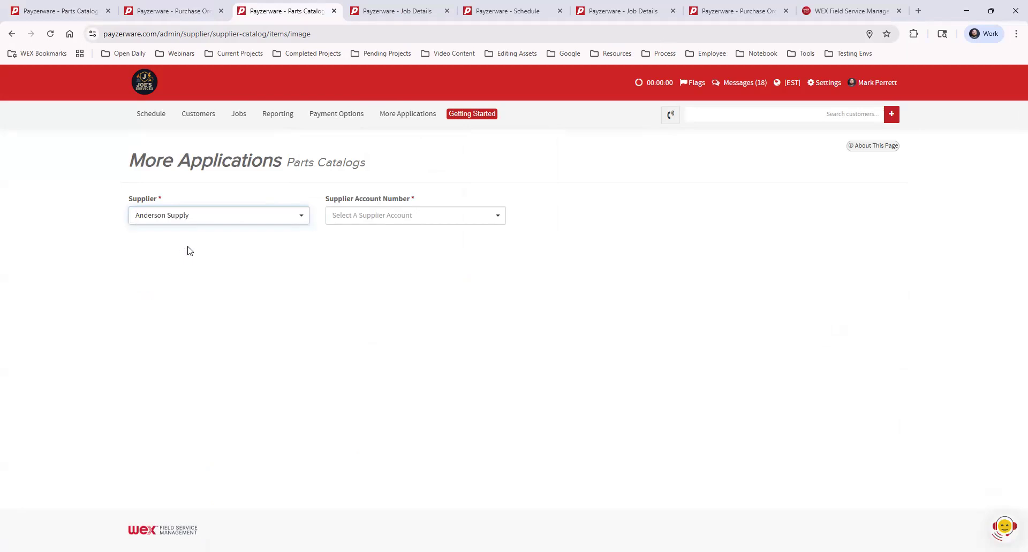
left_click(445, 218)
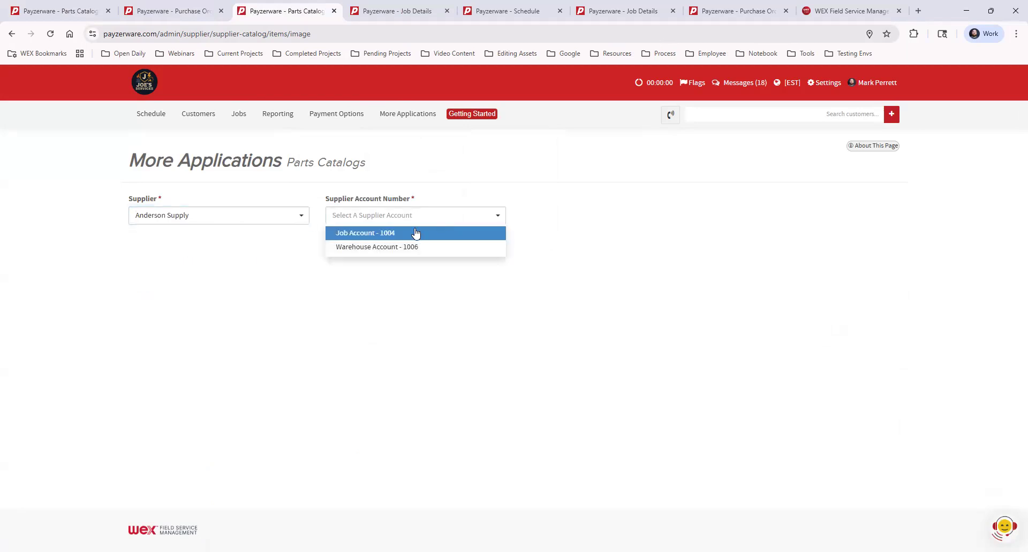
left_click(417, 234)
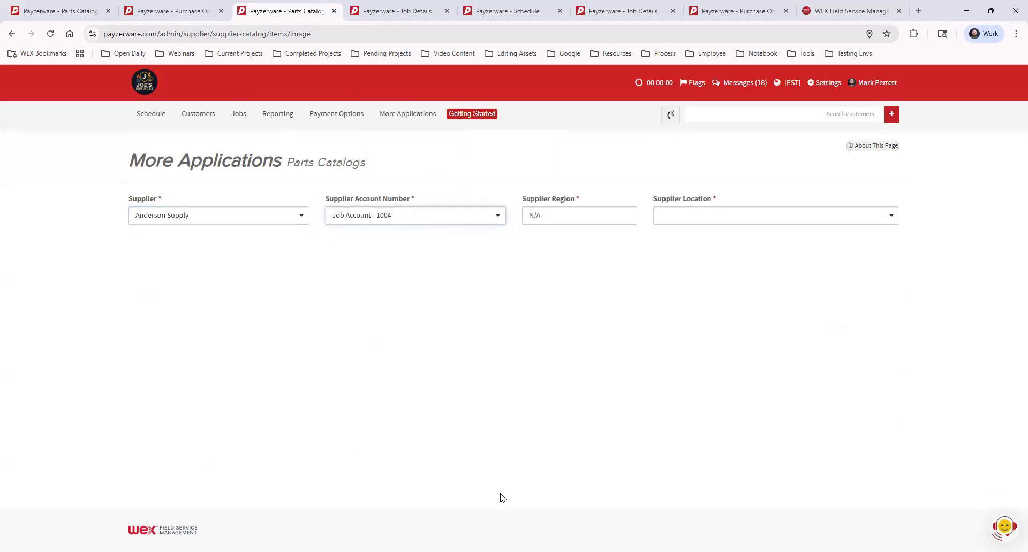
left_click(685, 215)
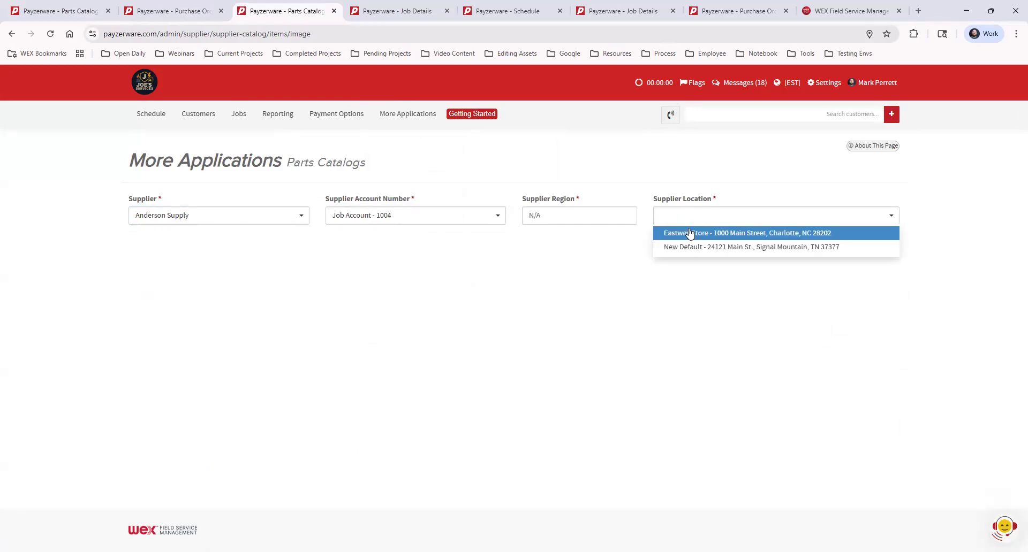
left_click(691, 233)
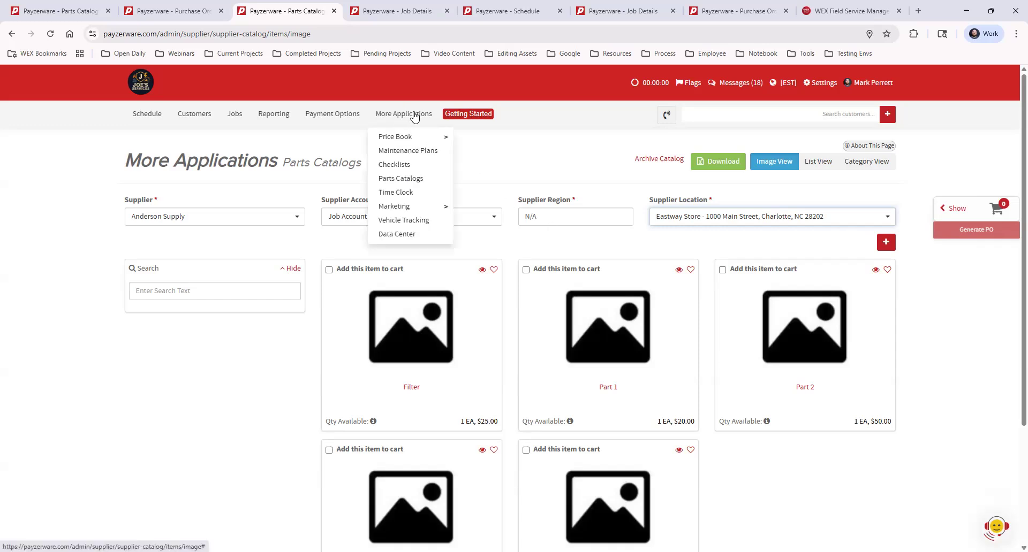
Step: Open My Price Book in a new tab and switch to it
mouse_move(410, 141)
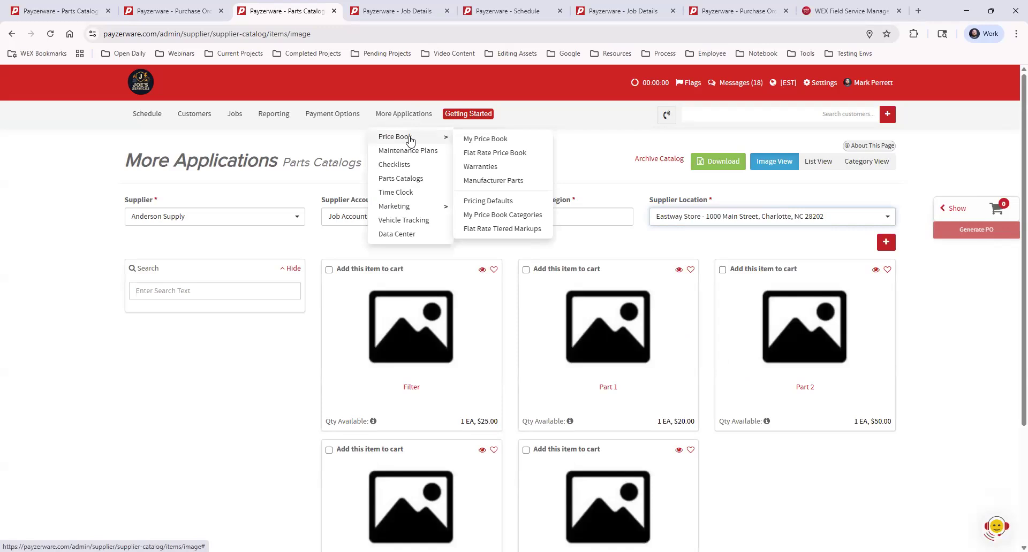
middle_click(506, 140)
left_click(364, 10)
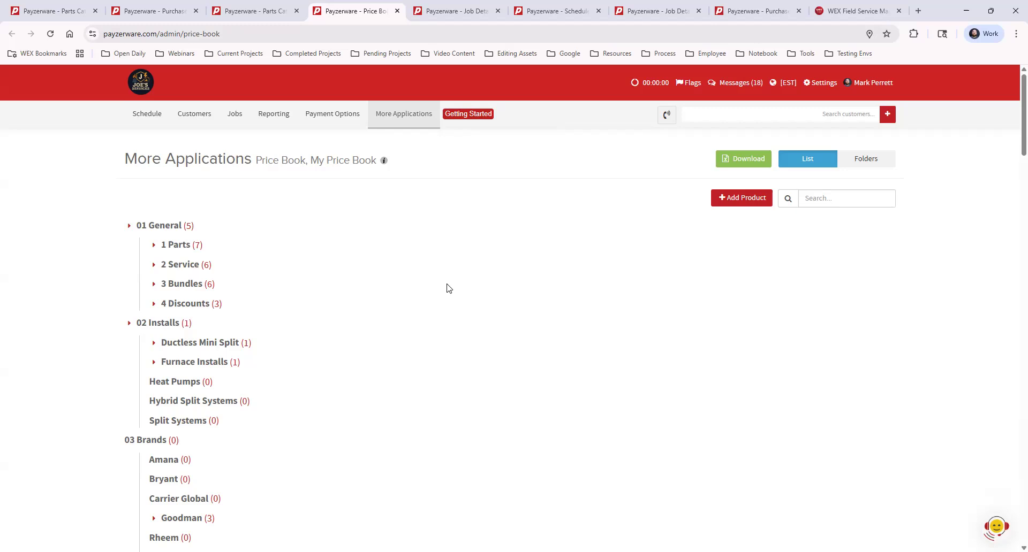
Step: Start adding a new price book product of type Product - Single Part Only
left_click(734, 199)
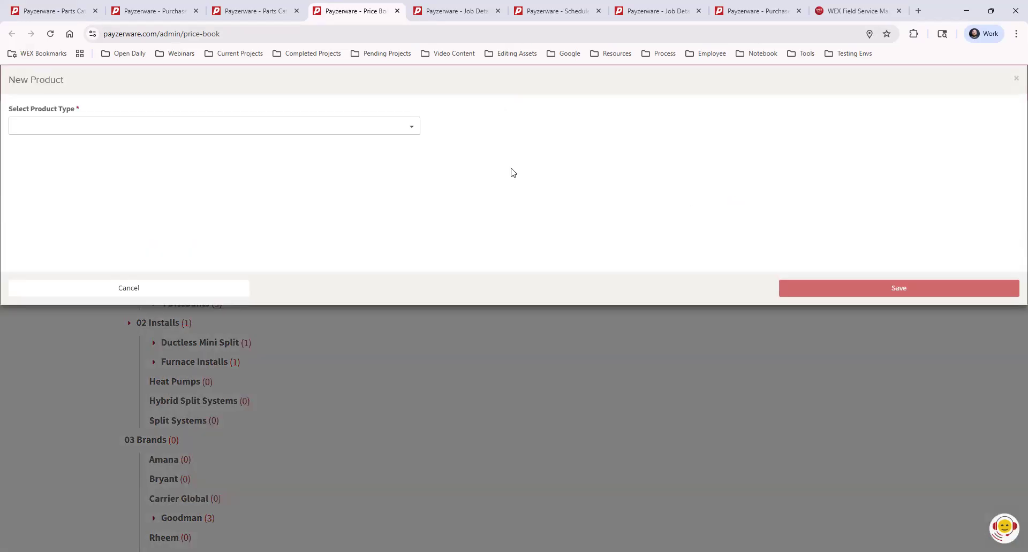
left_click(134, 126)
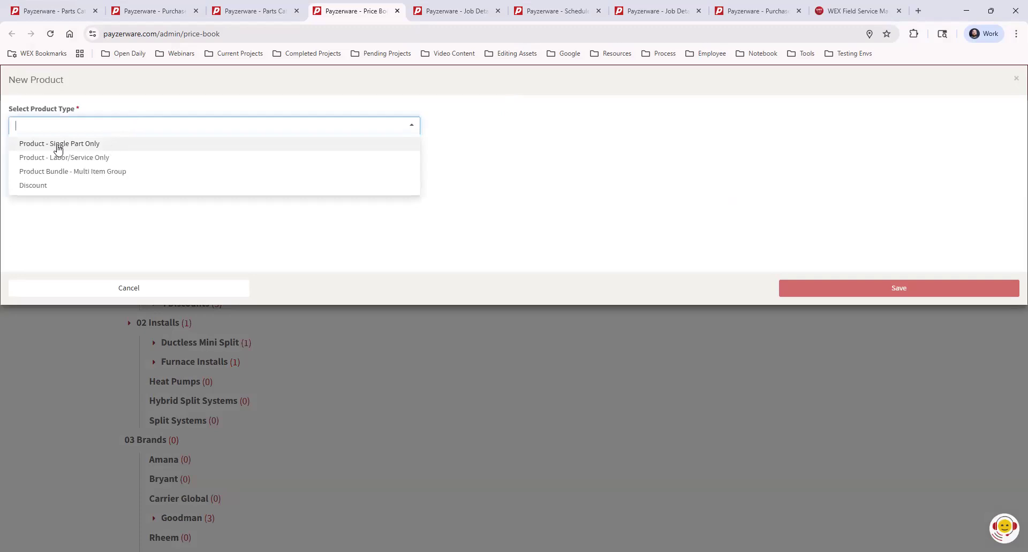
left_click(109, 145)
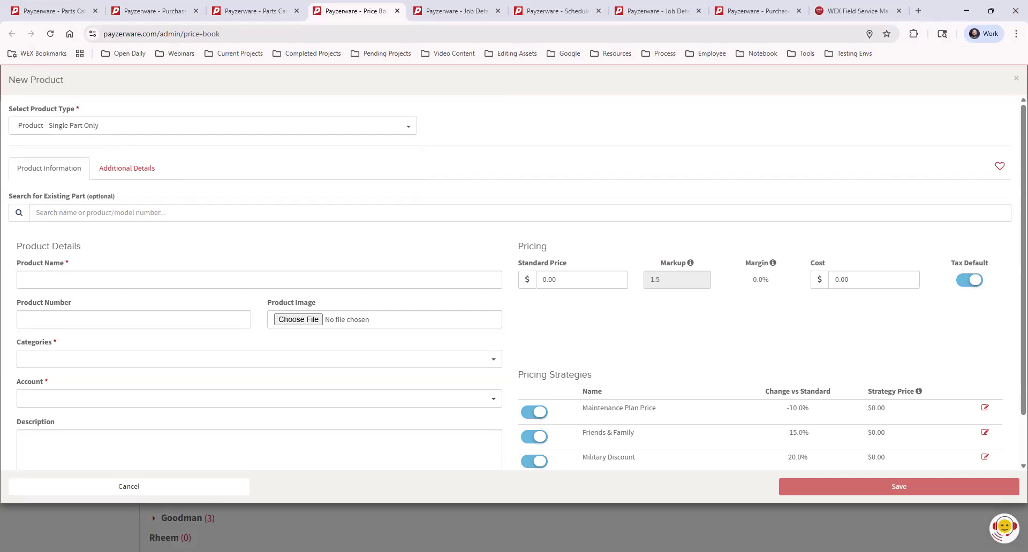
Step: Search existing parts for Part 4 and pick the Anderson Supply - 1004 entry to fill the product details
left_click(164, 214)
type("Part 4")
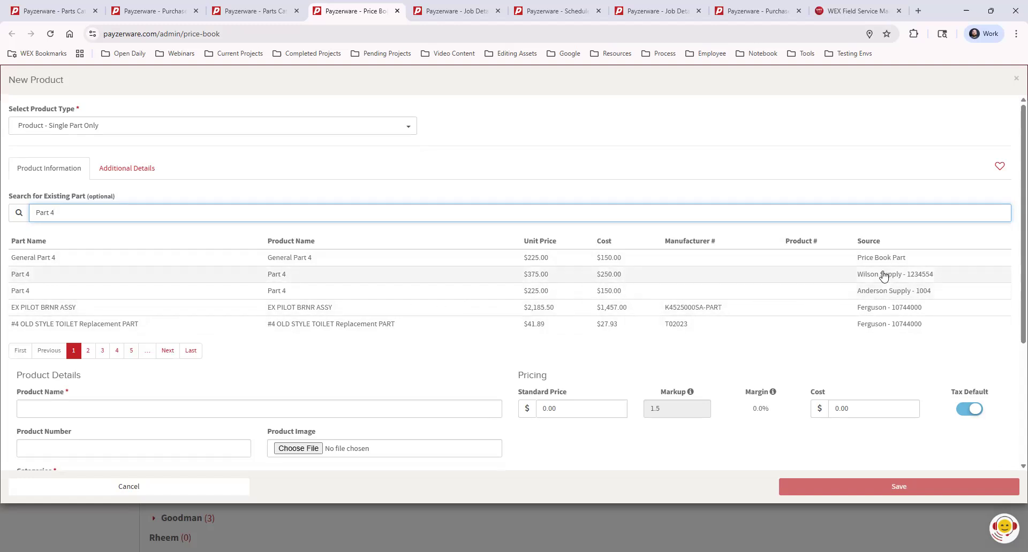
left_click_drag(858, 241, 914, 240)
left_click(925, 242)
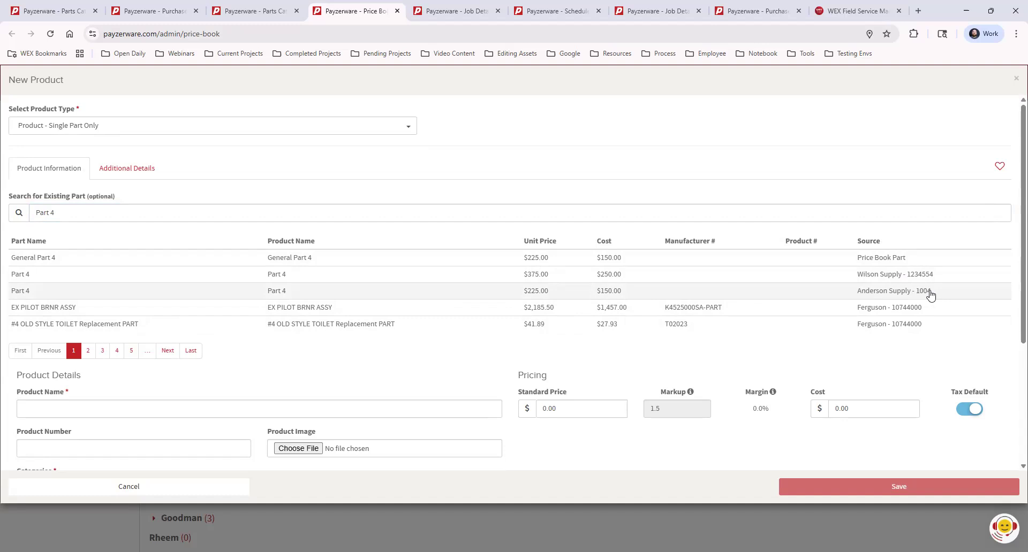
left_click(636, 292)
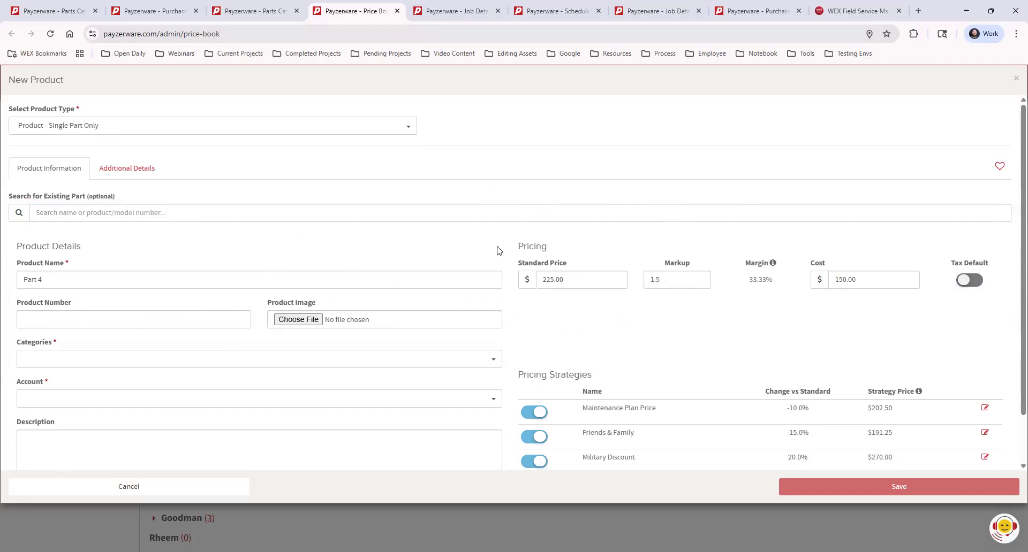
Step: Assign the product to the 01 General > 1 Parts category and the Income - Job account
left_click(52, 359)
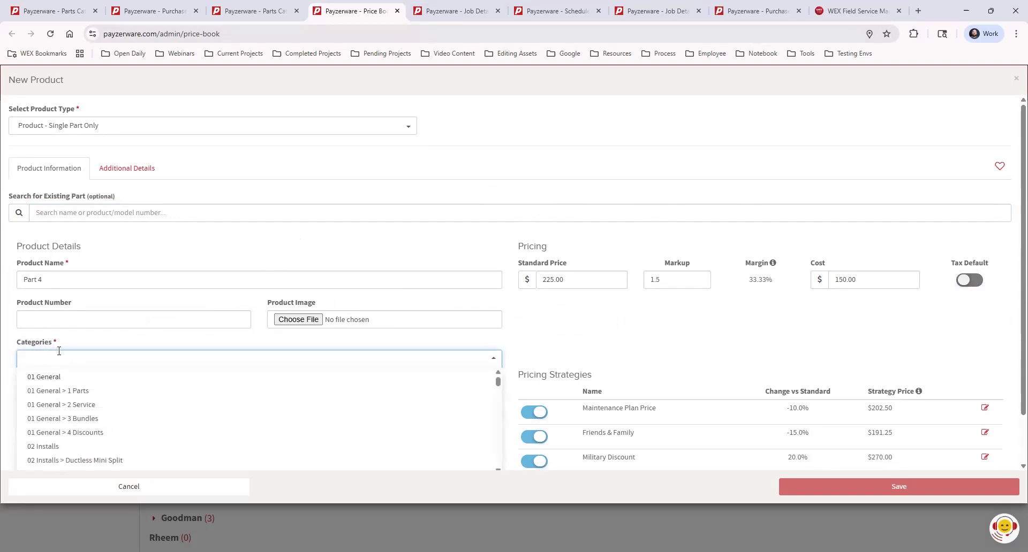
left_click(82, 396)
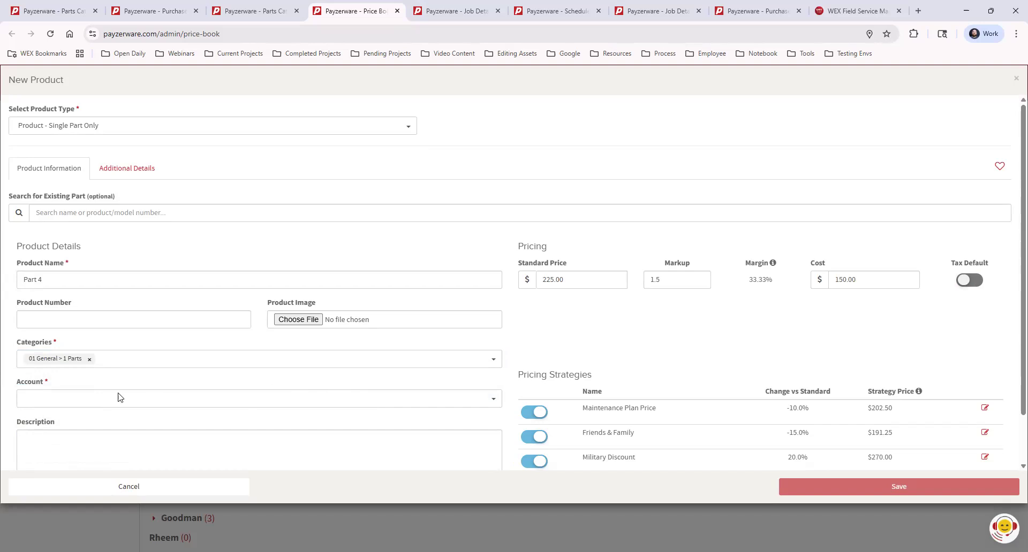
left_click(94, 399)
scroll(94, 399, "down", 1)
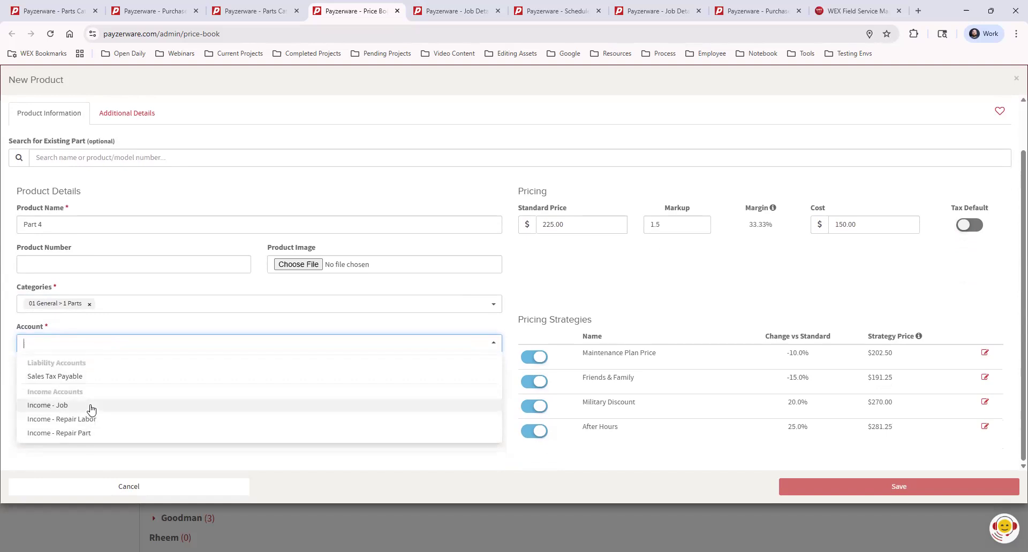
left_click(90, 407)
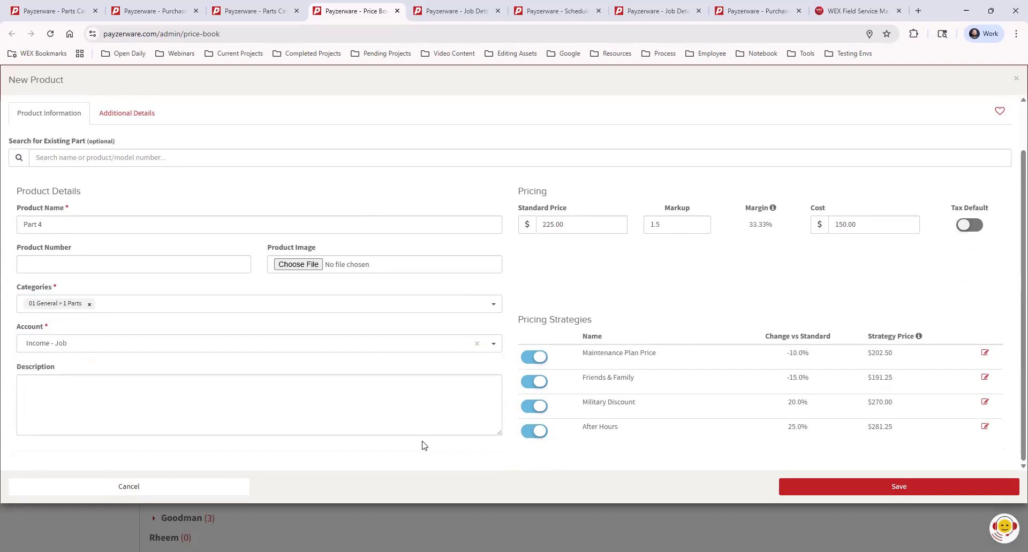
Step: Save the new product and close the confirmation
left_click(839, 483)
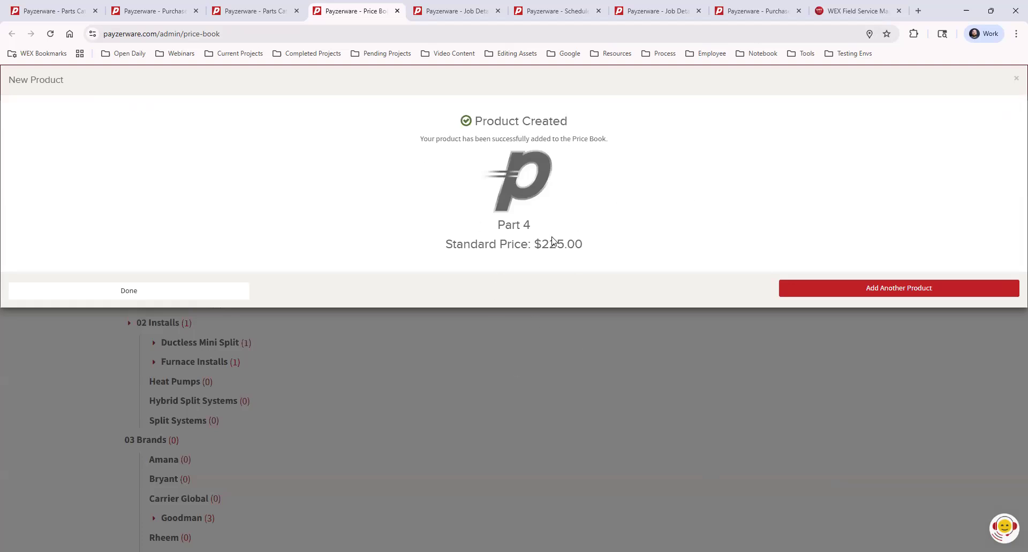
left_click(223, 296)
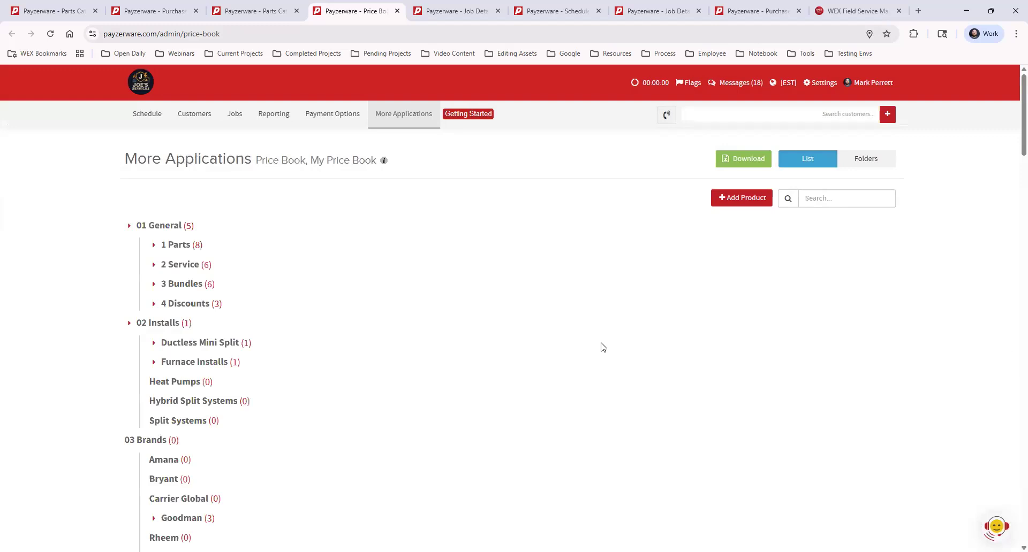